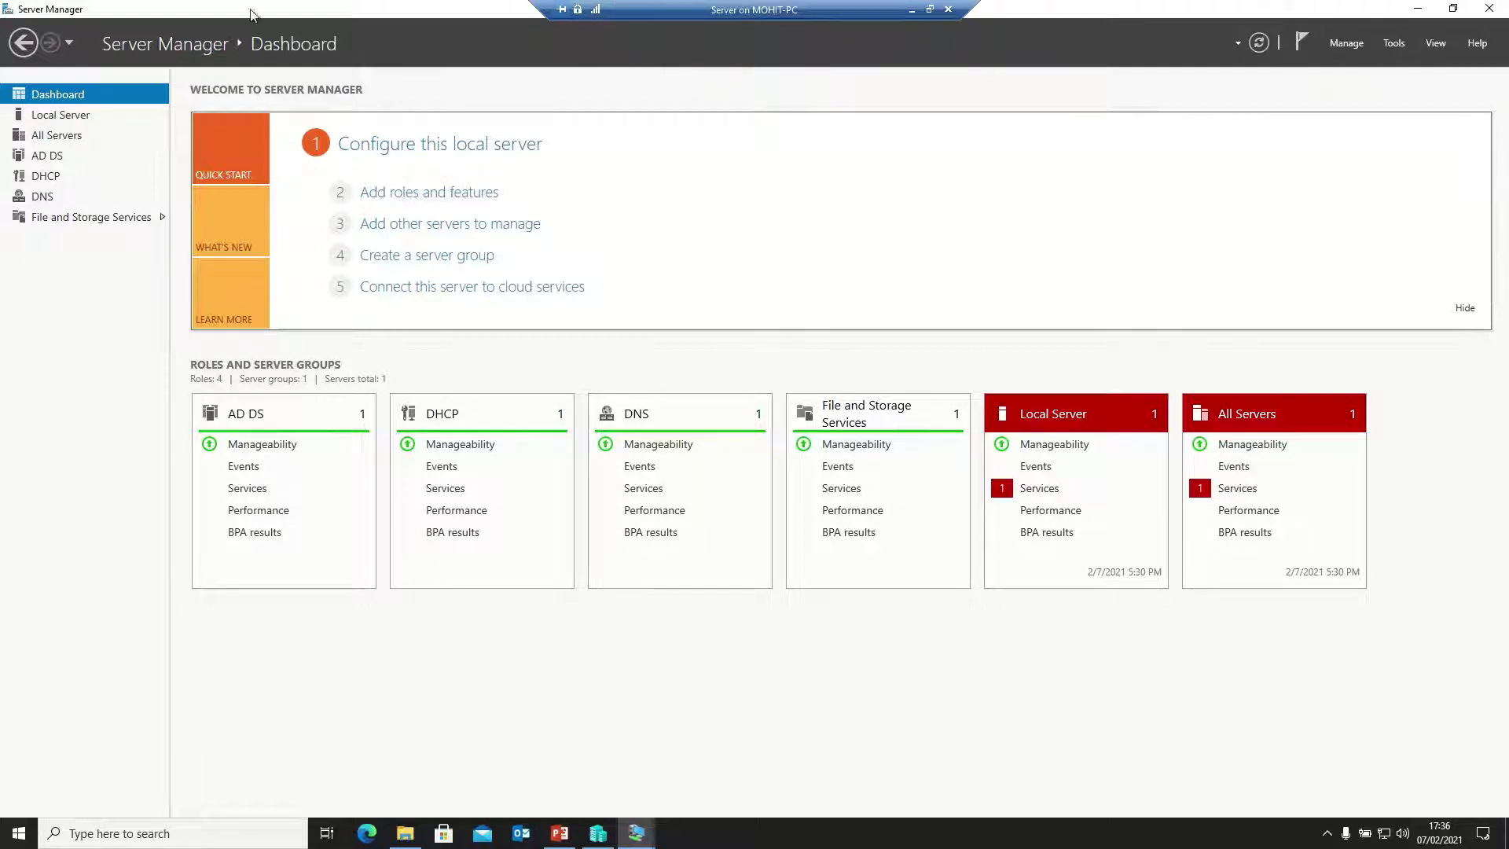
Open Active Directory Users and Computers maximized, widen the tree pane, and show the Users container
click(1394, 44)
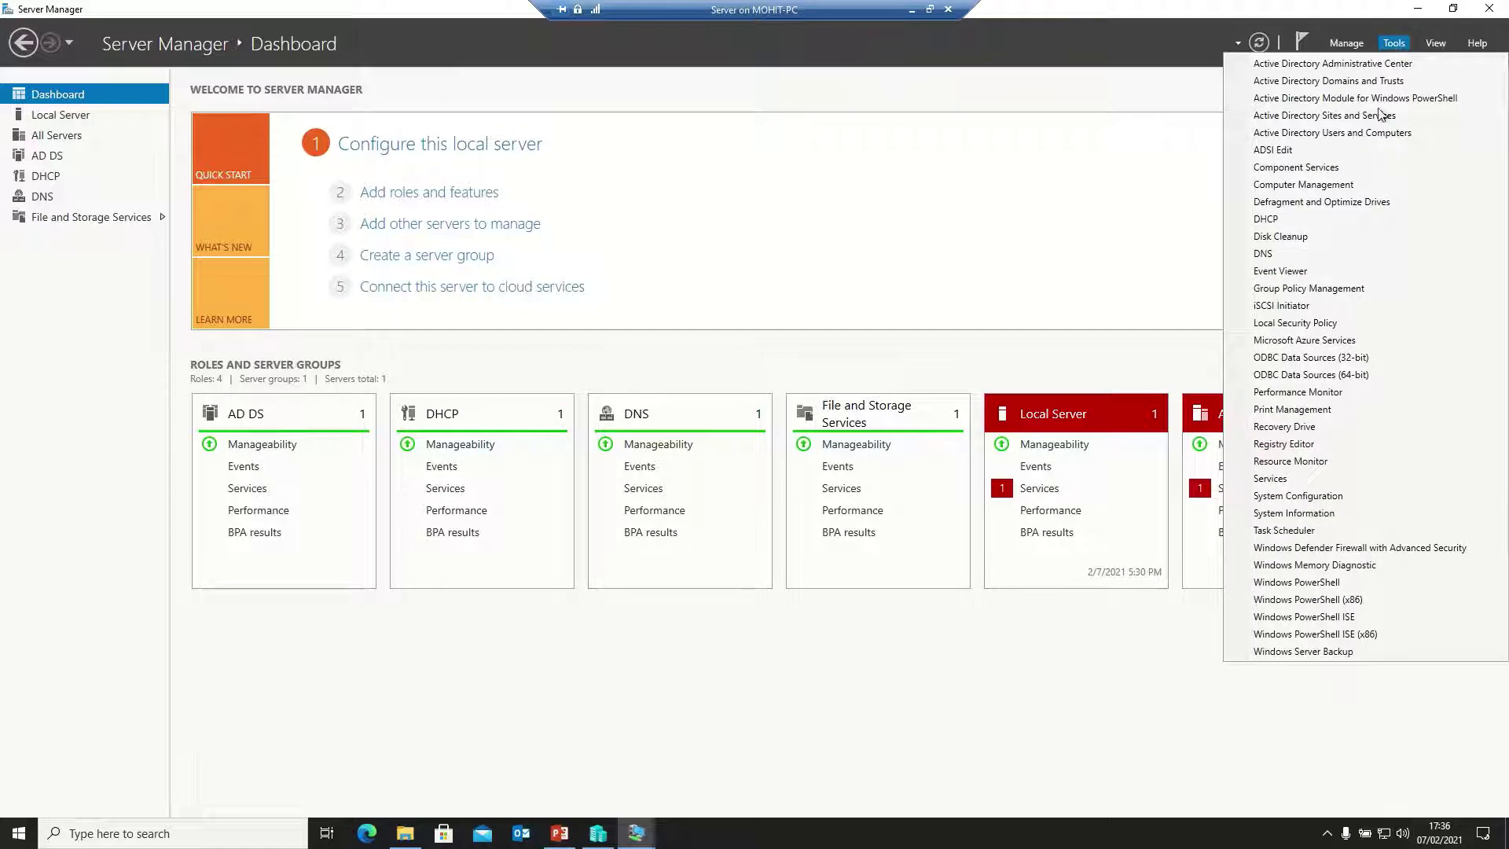
click(1353, 134)
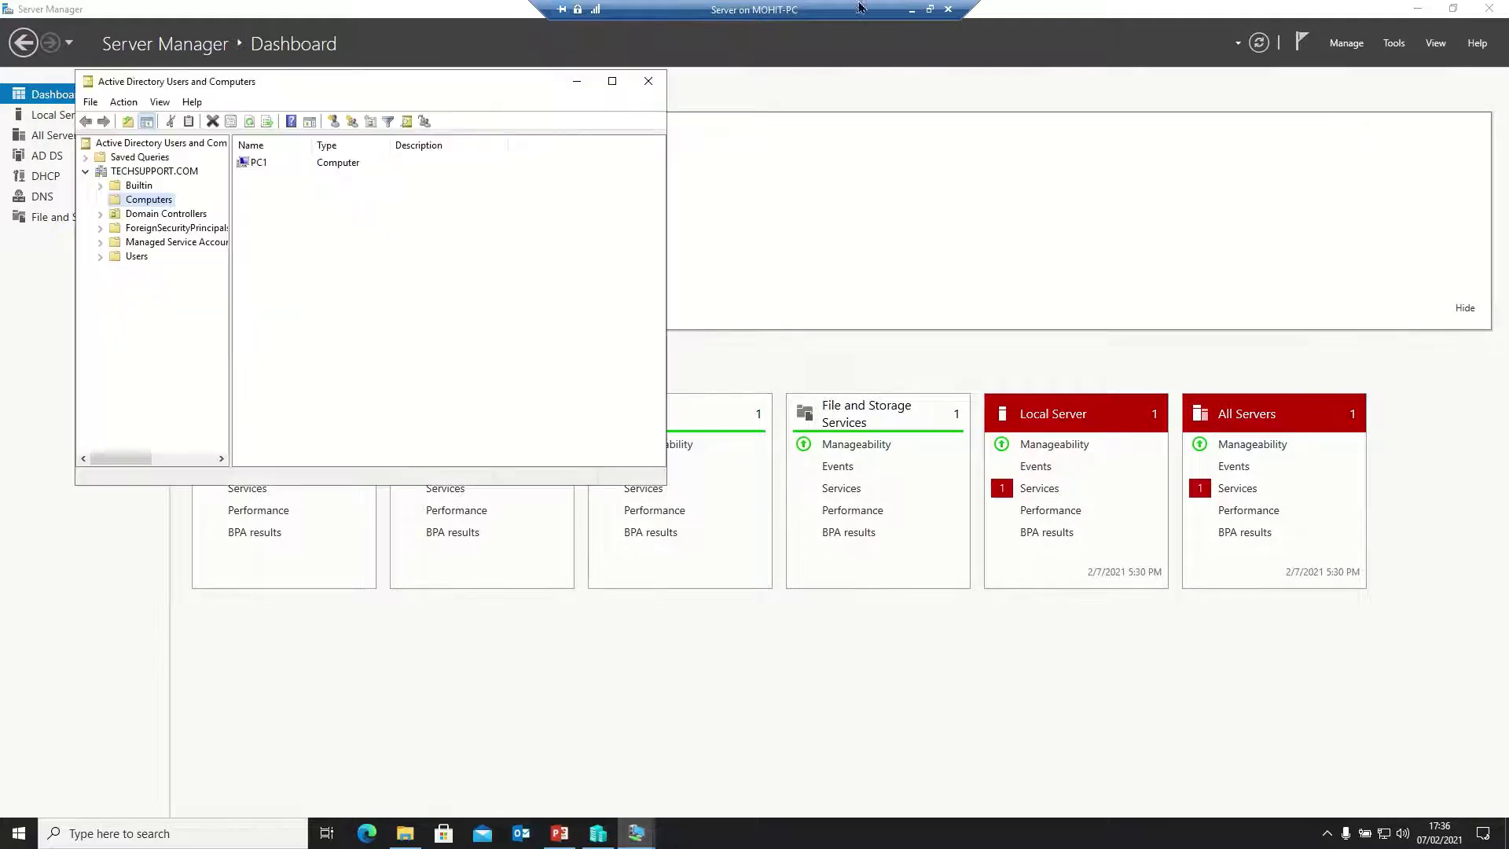
click(612, 81)
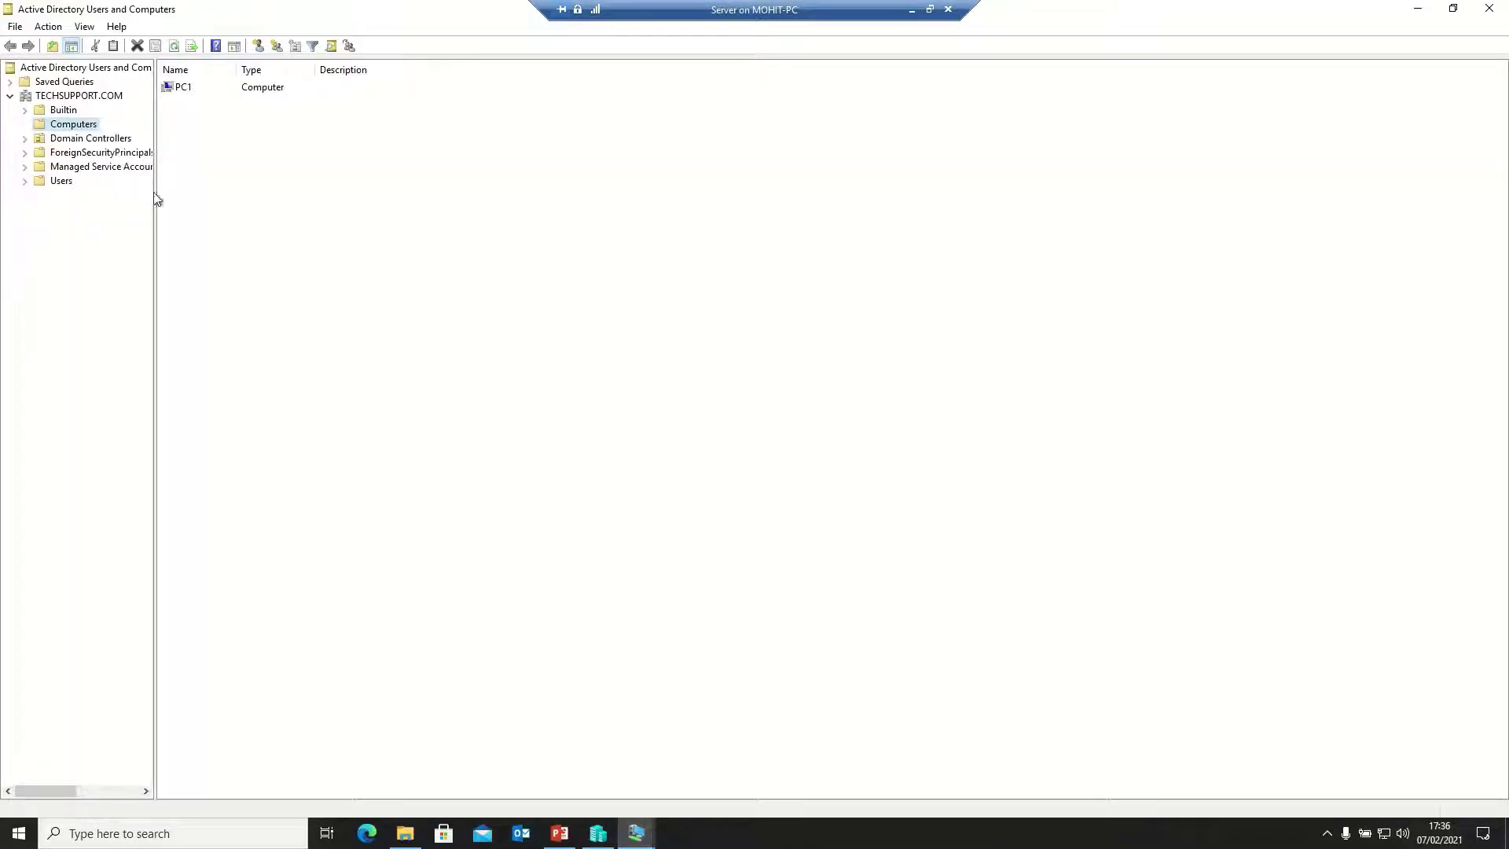
drag(154, 195, 207, 195)
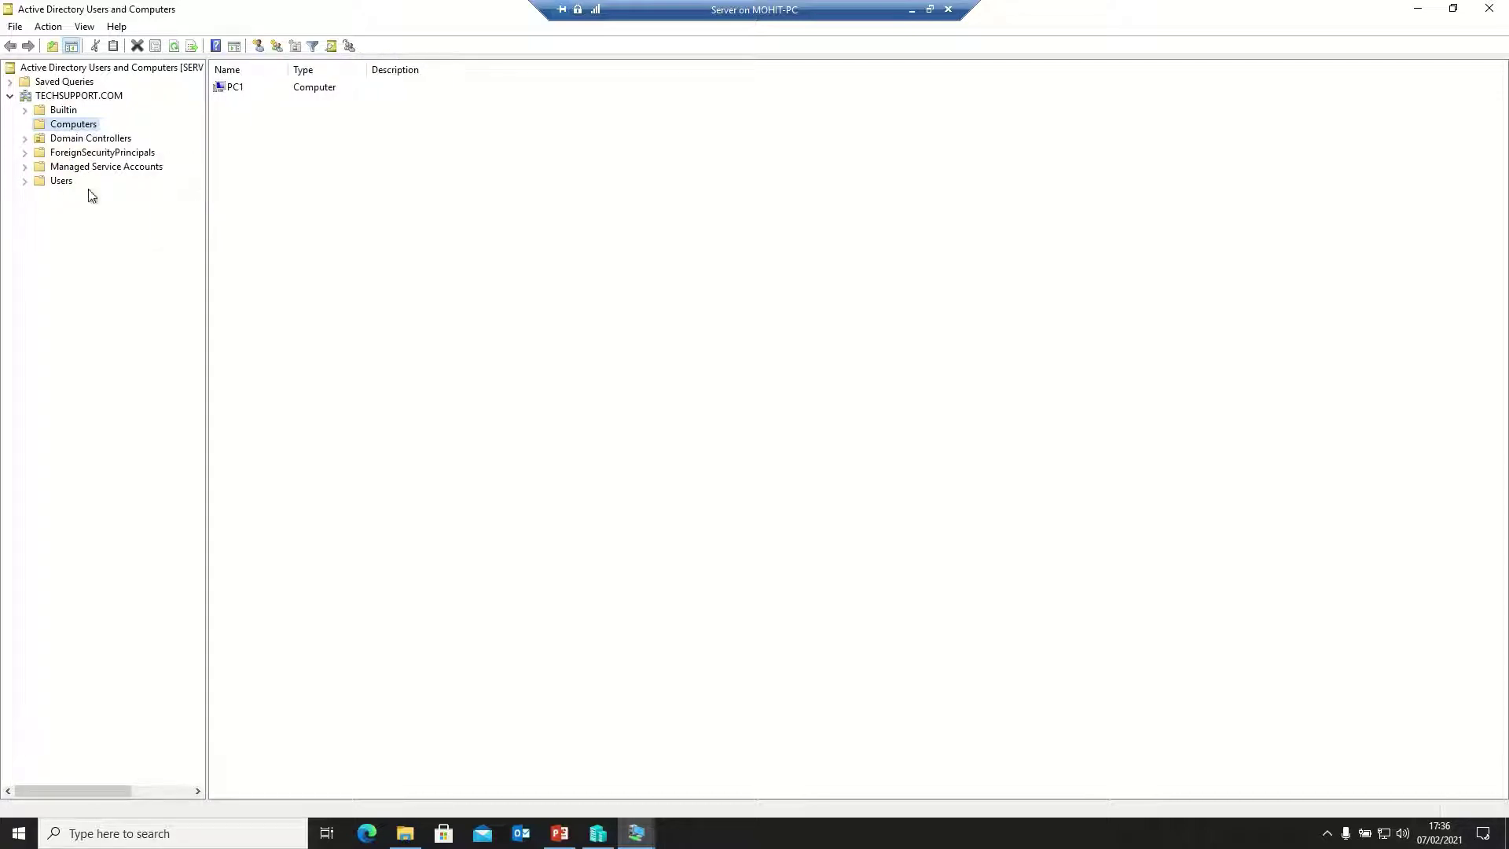
click(52, 183)
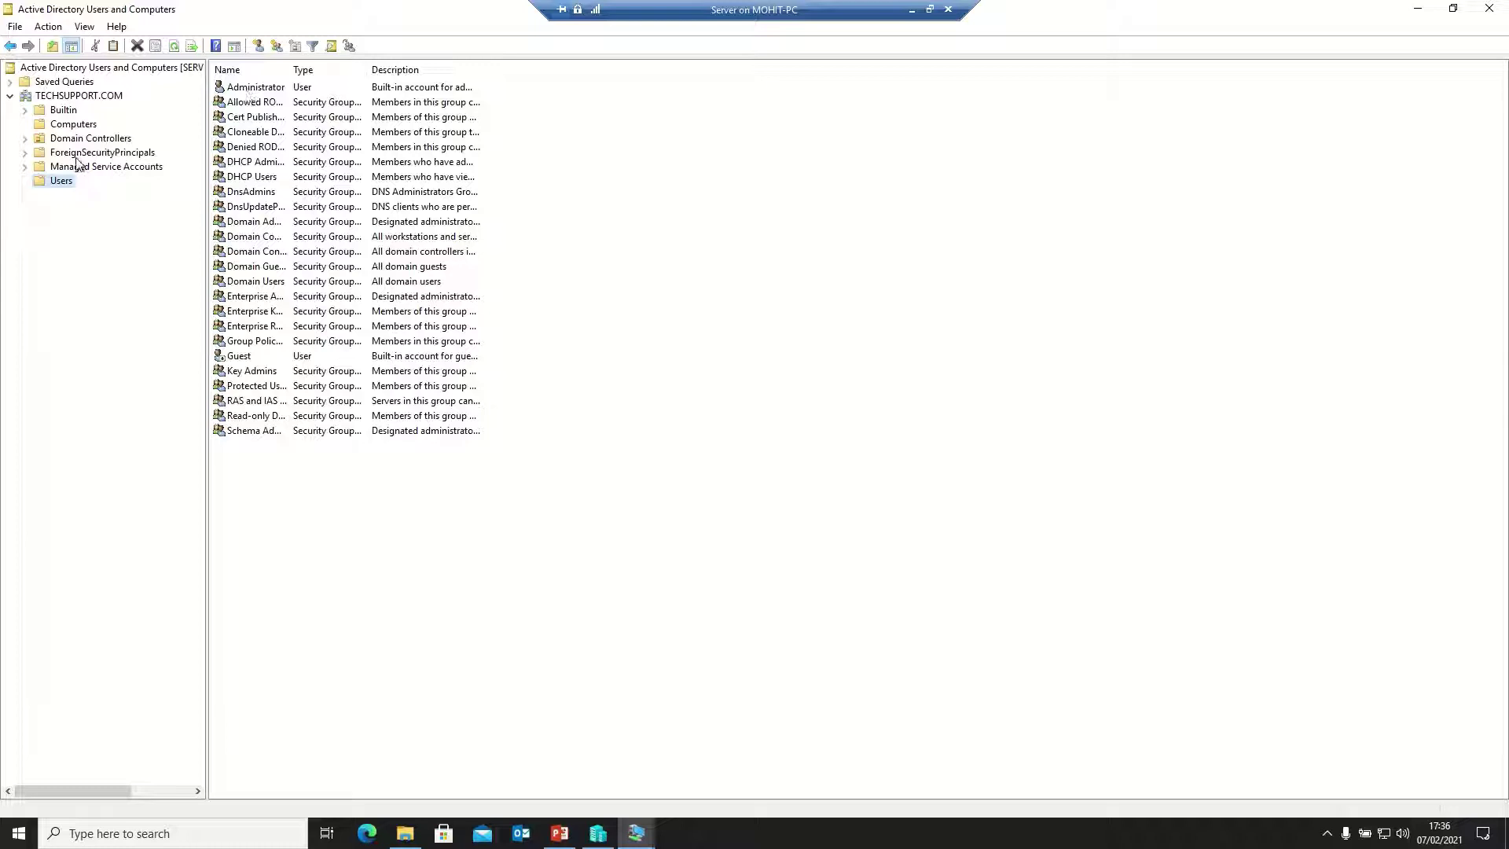
Create a global security group named IT in TECHSUPPORT.COM's Users container
right_click(55, 183)
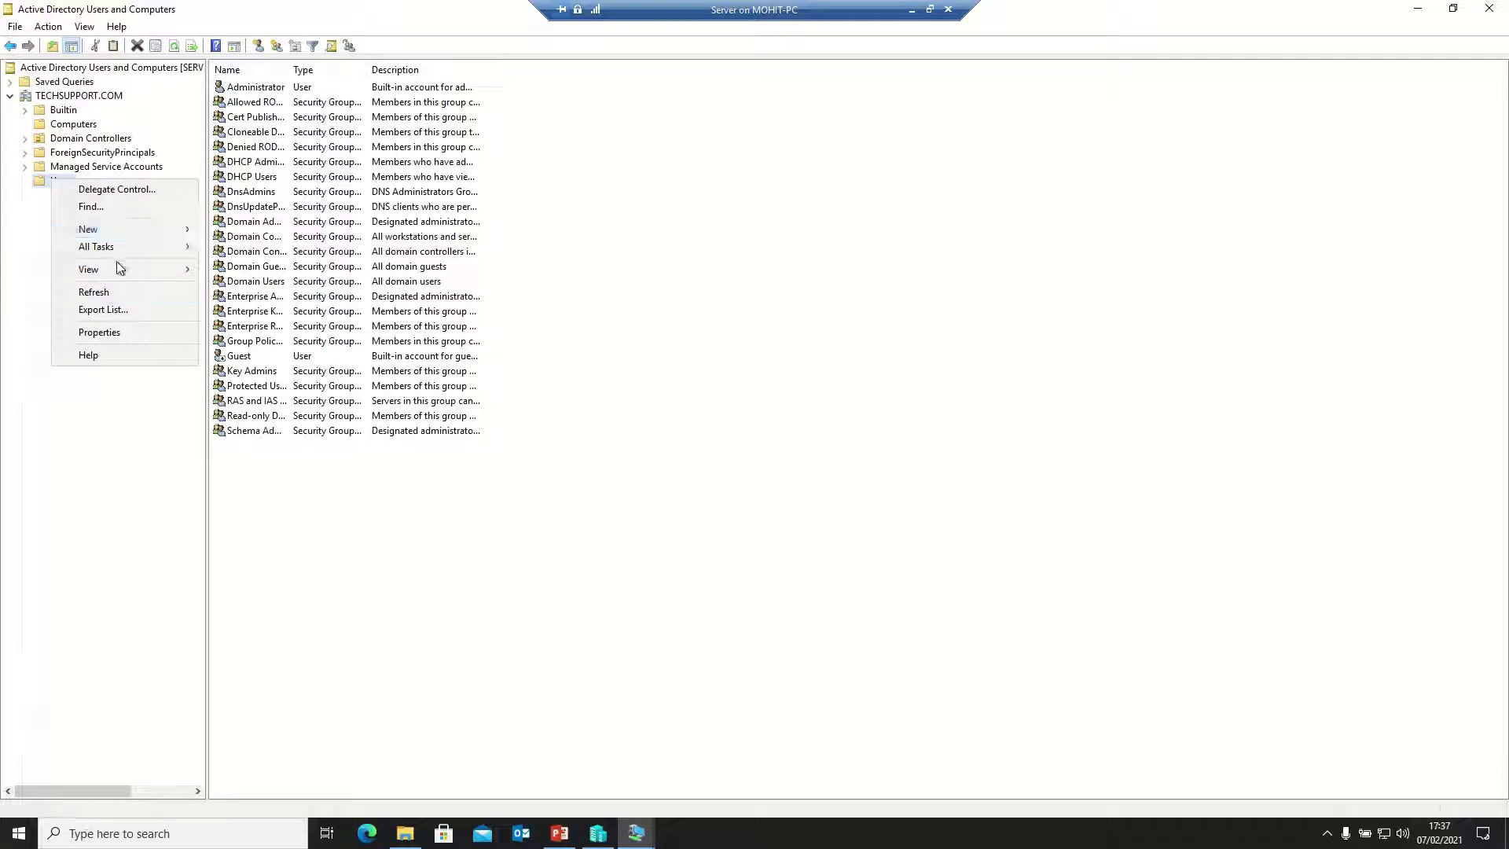
mouse_move(118, 233)
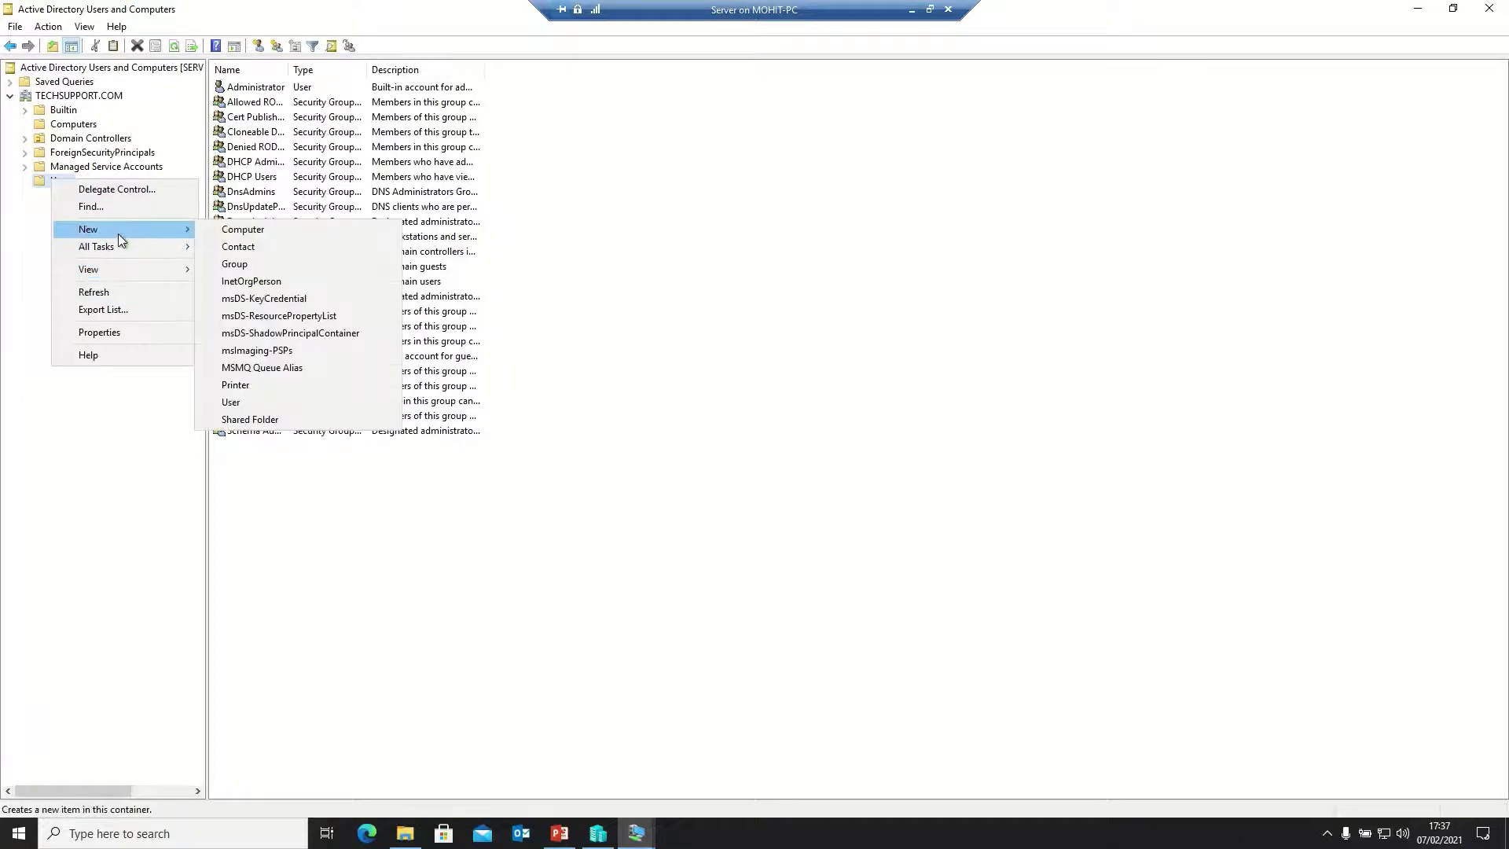
click(236, 265)
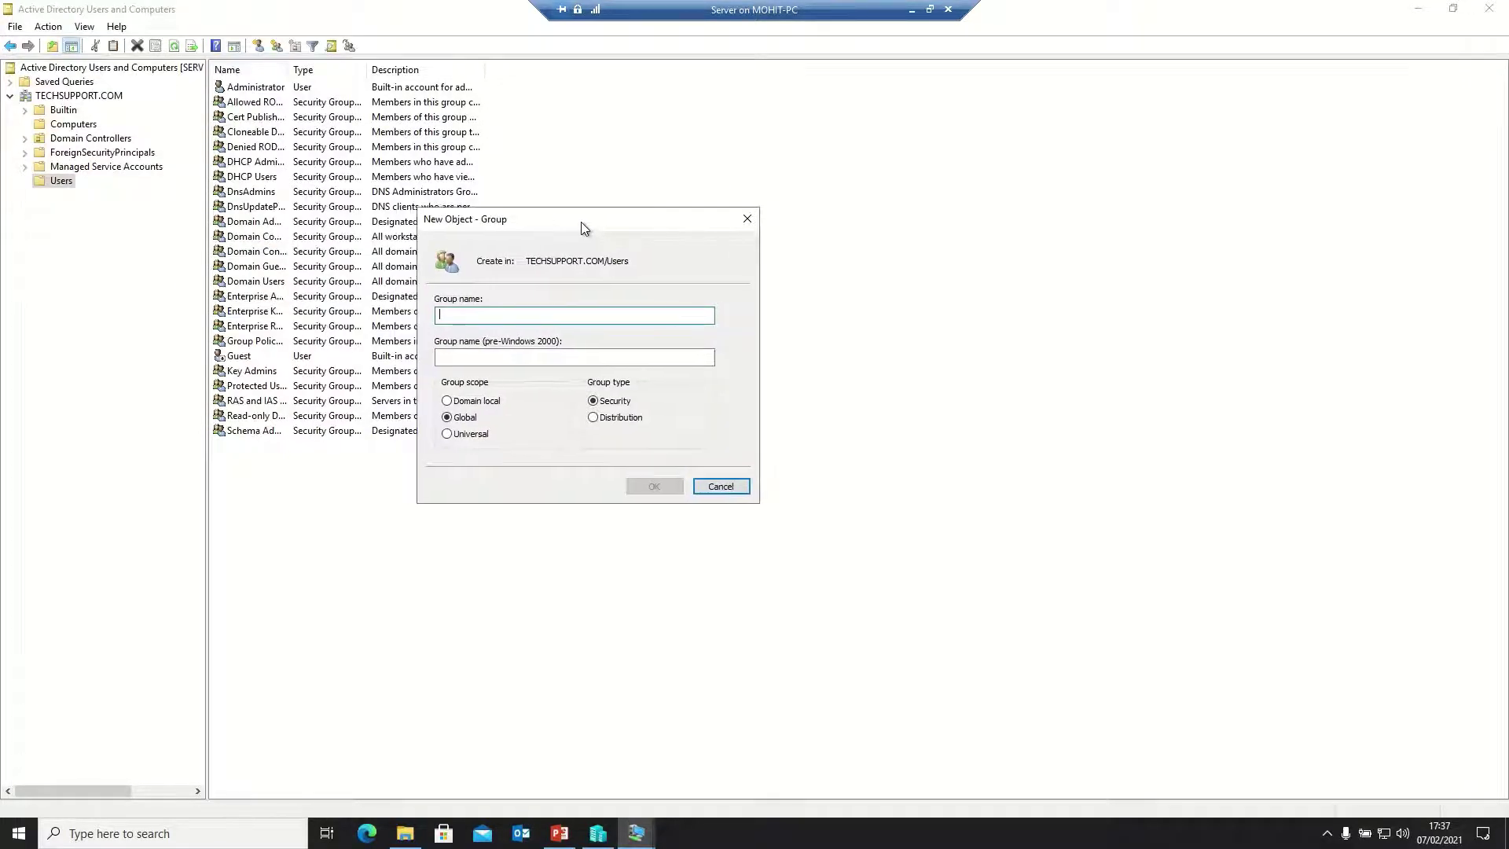
text(IT)
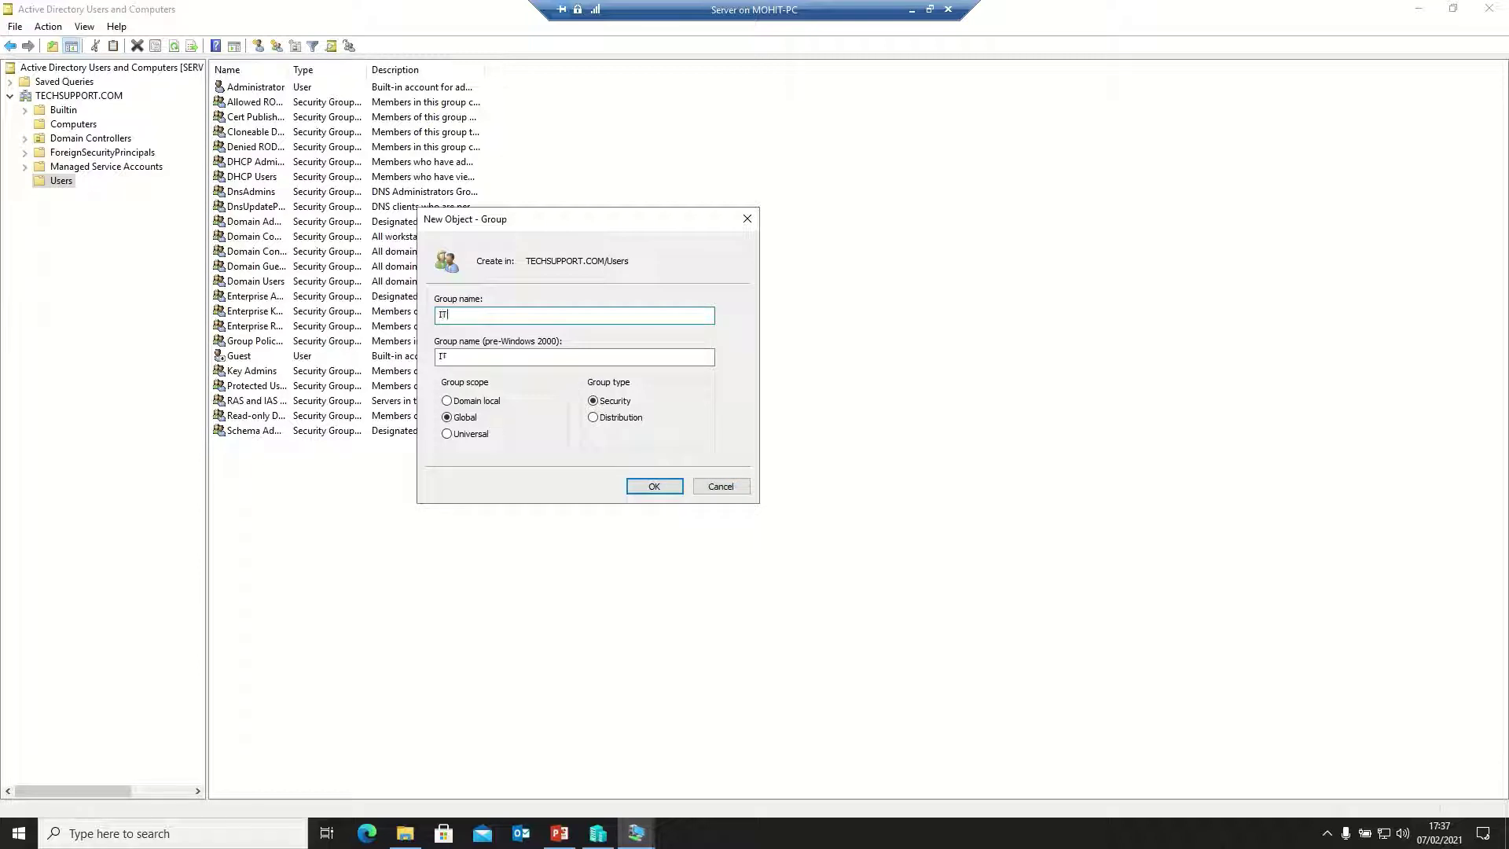
click(653, 486)
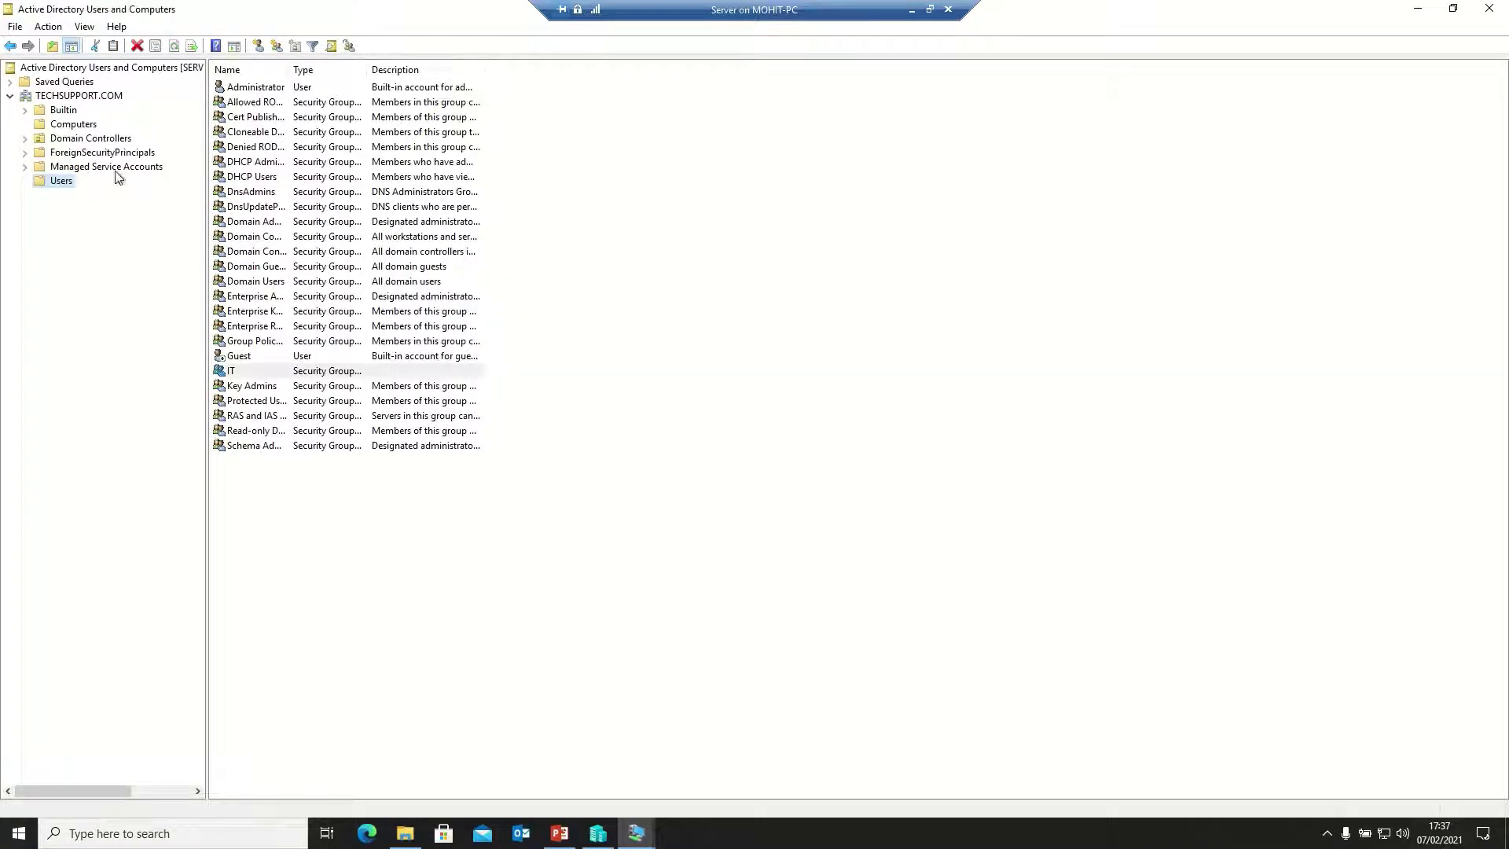
Create a global security group named Finance in the Users container
right_click(59, 183)
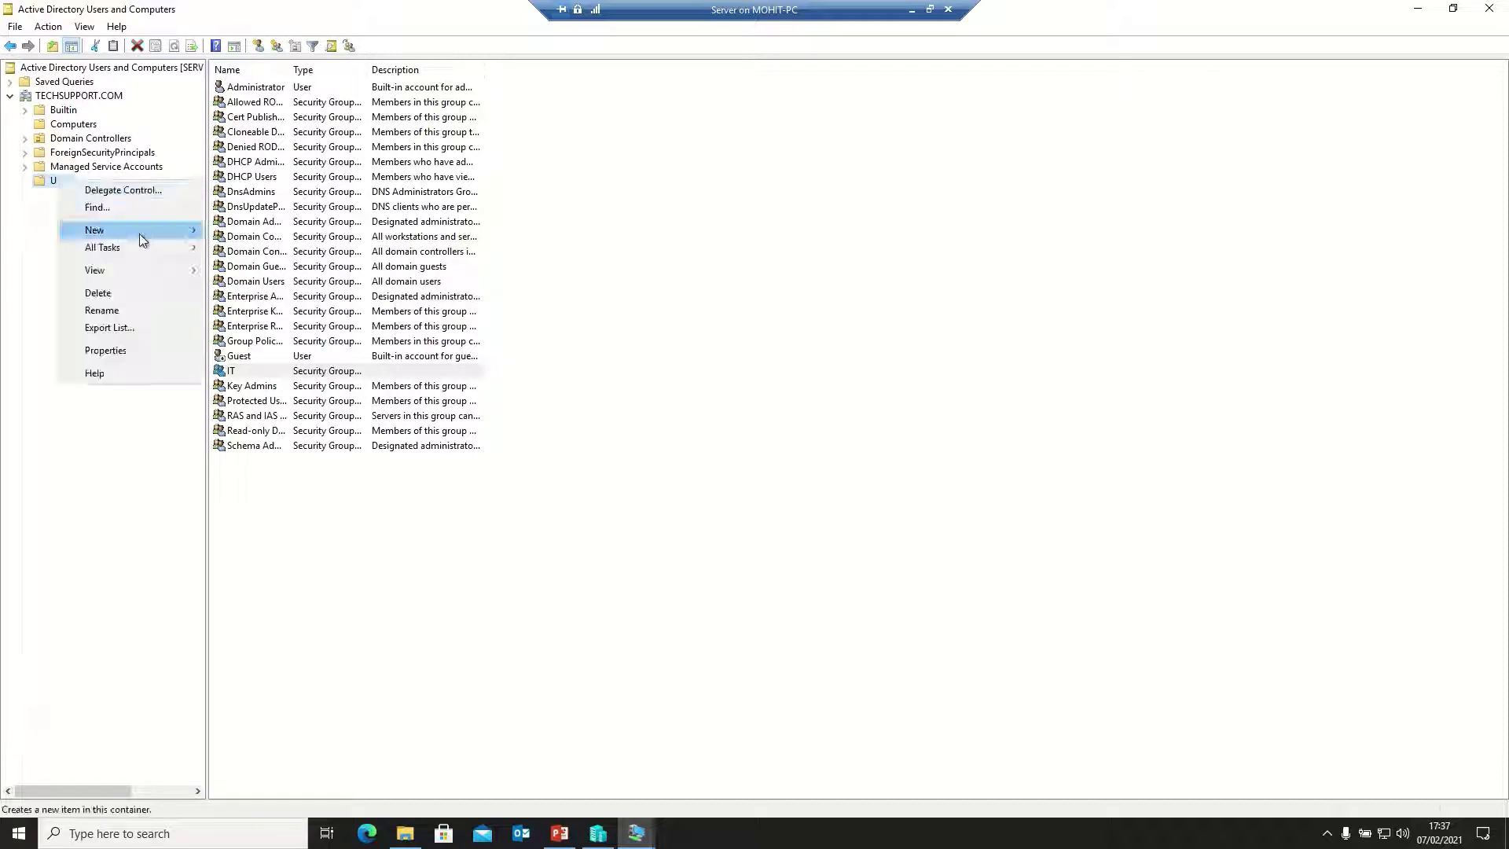
mouse_move(176, 229)
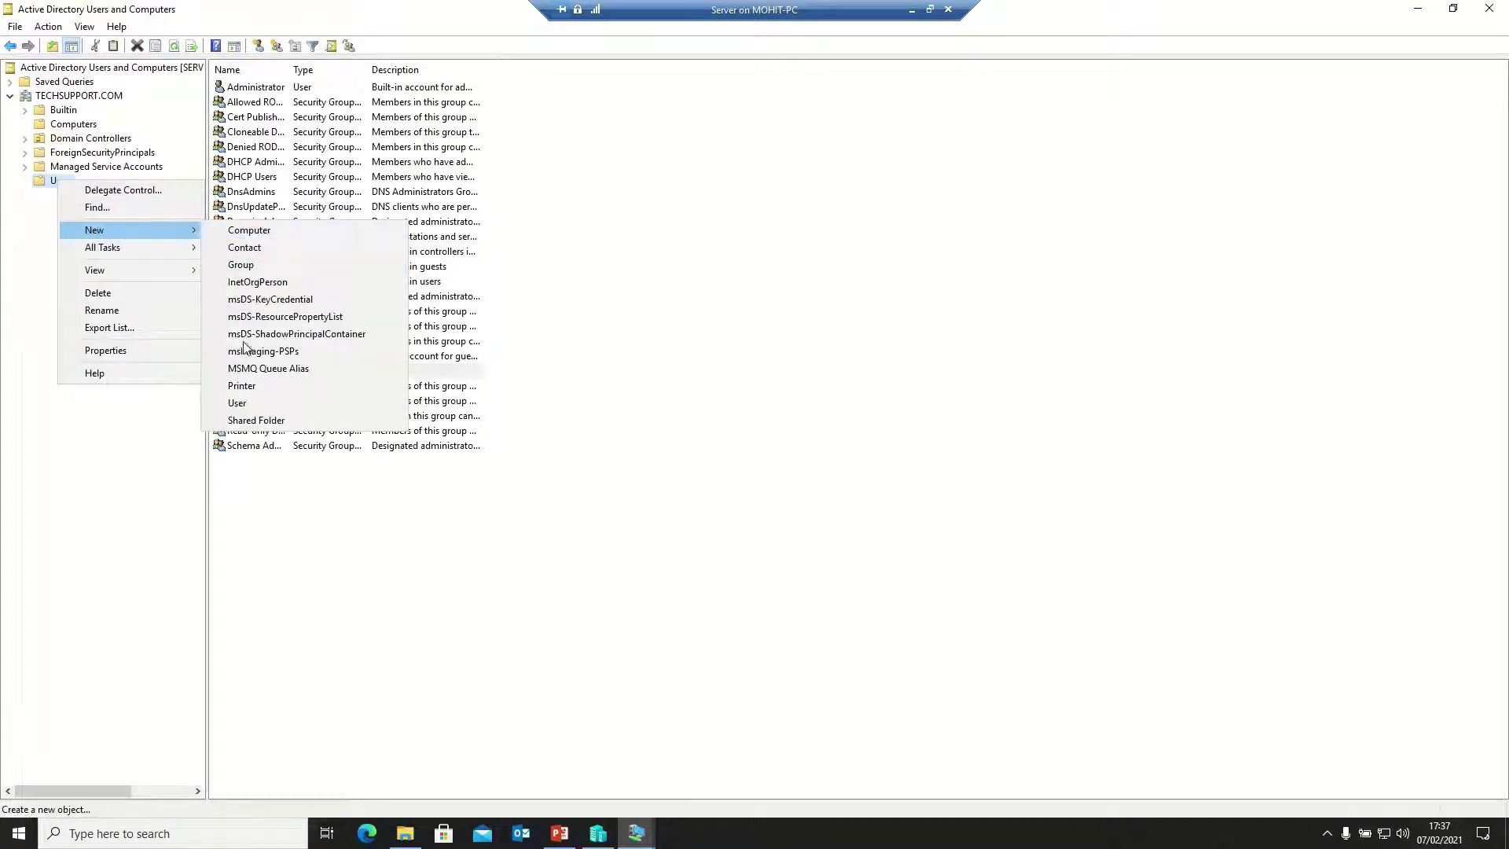
click(242, 264)
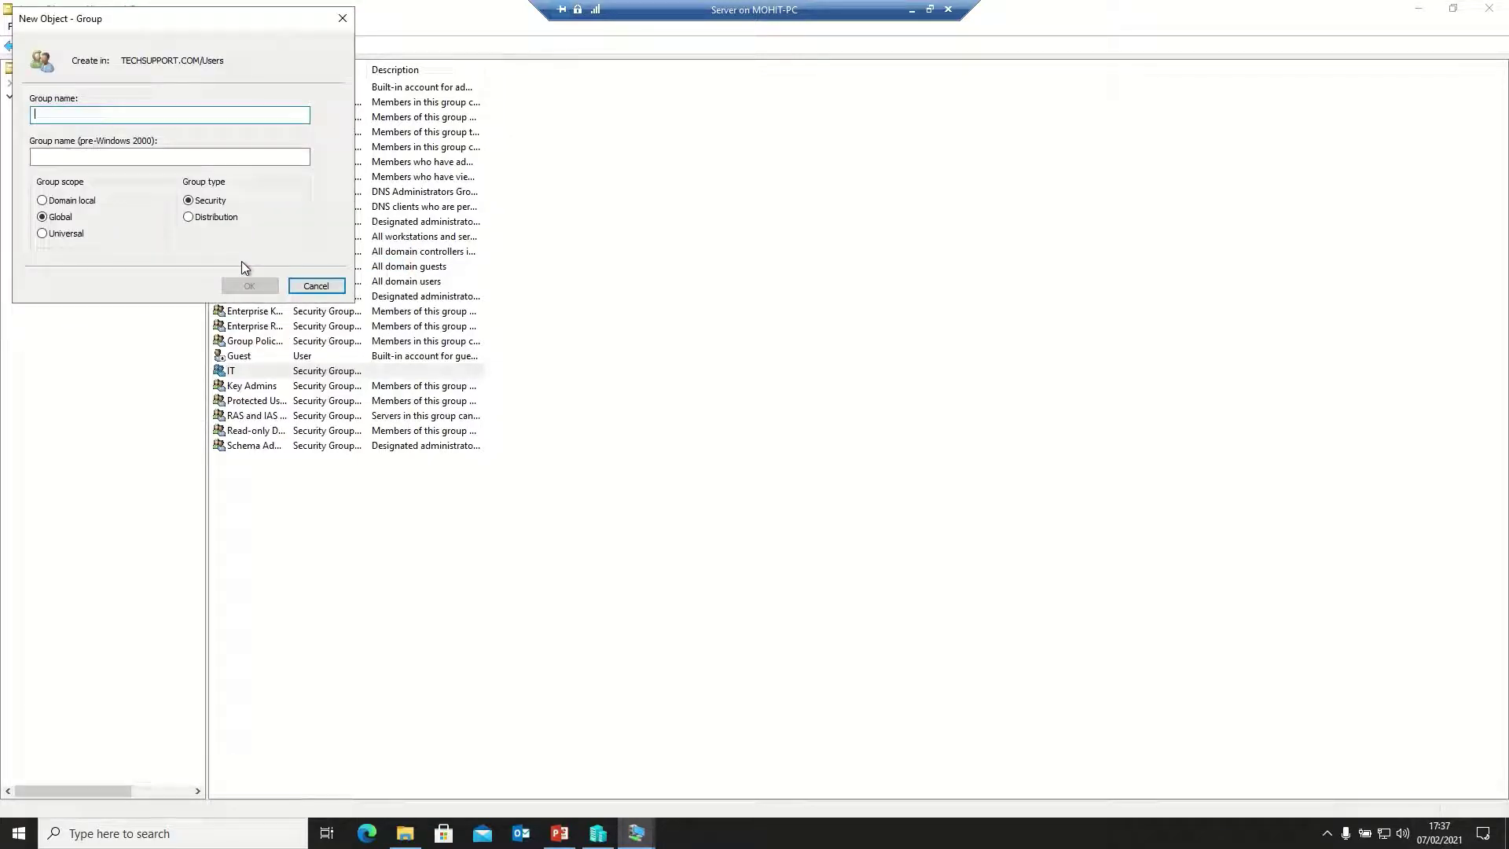
text(Finance)
click(252, 287)
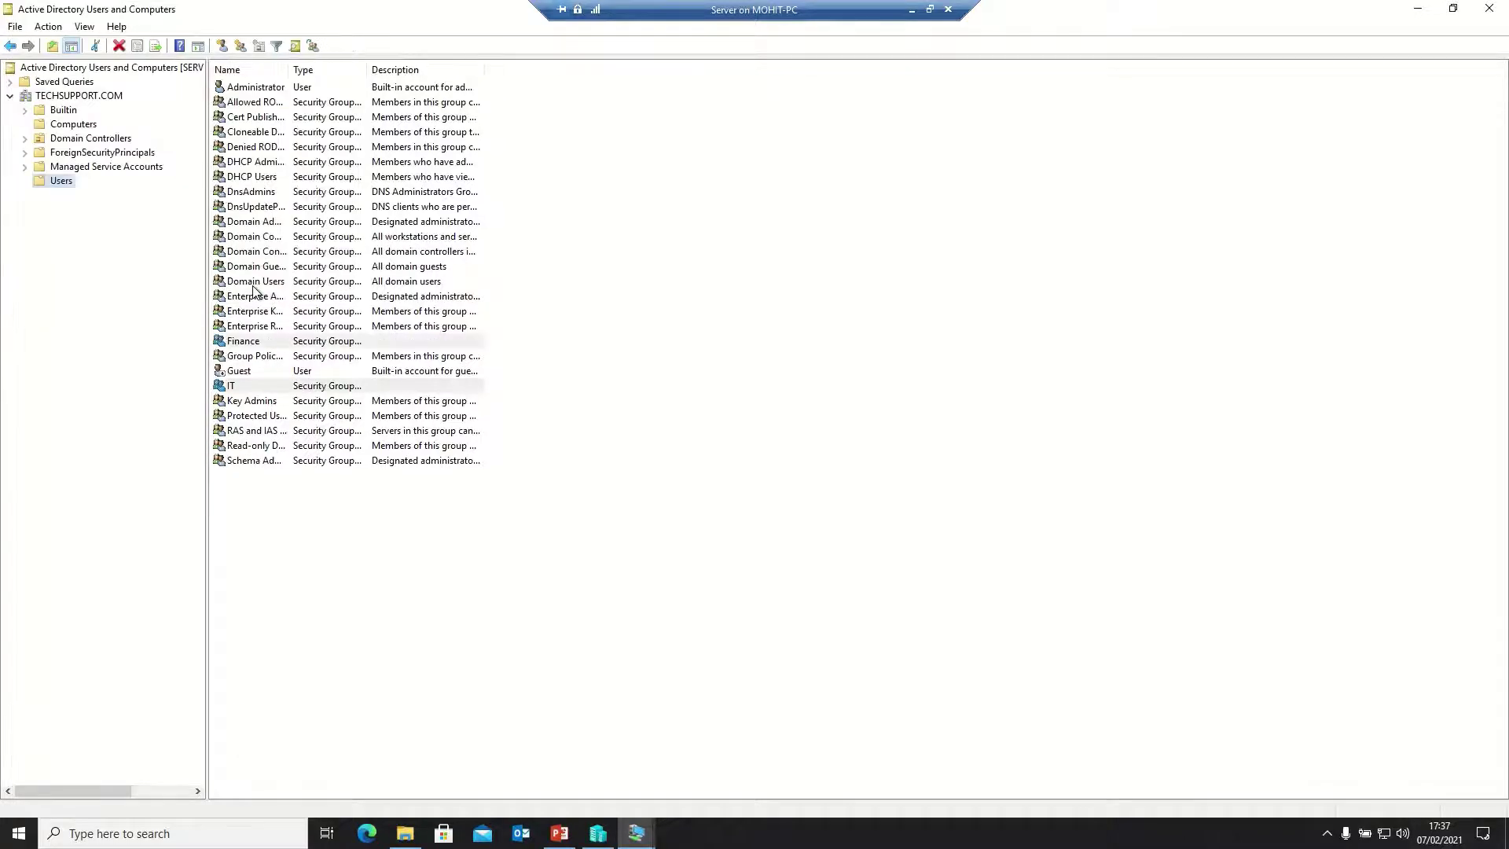
Create a global security group named Sales in the Users container
right_click(63, 184)
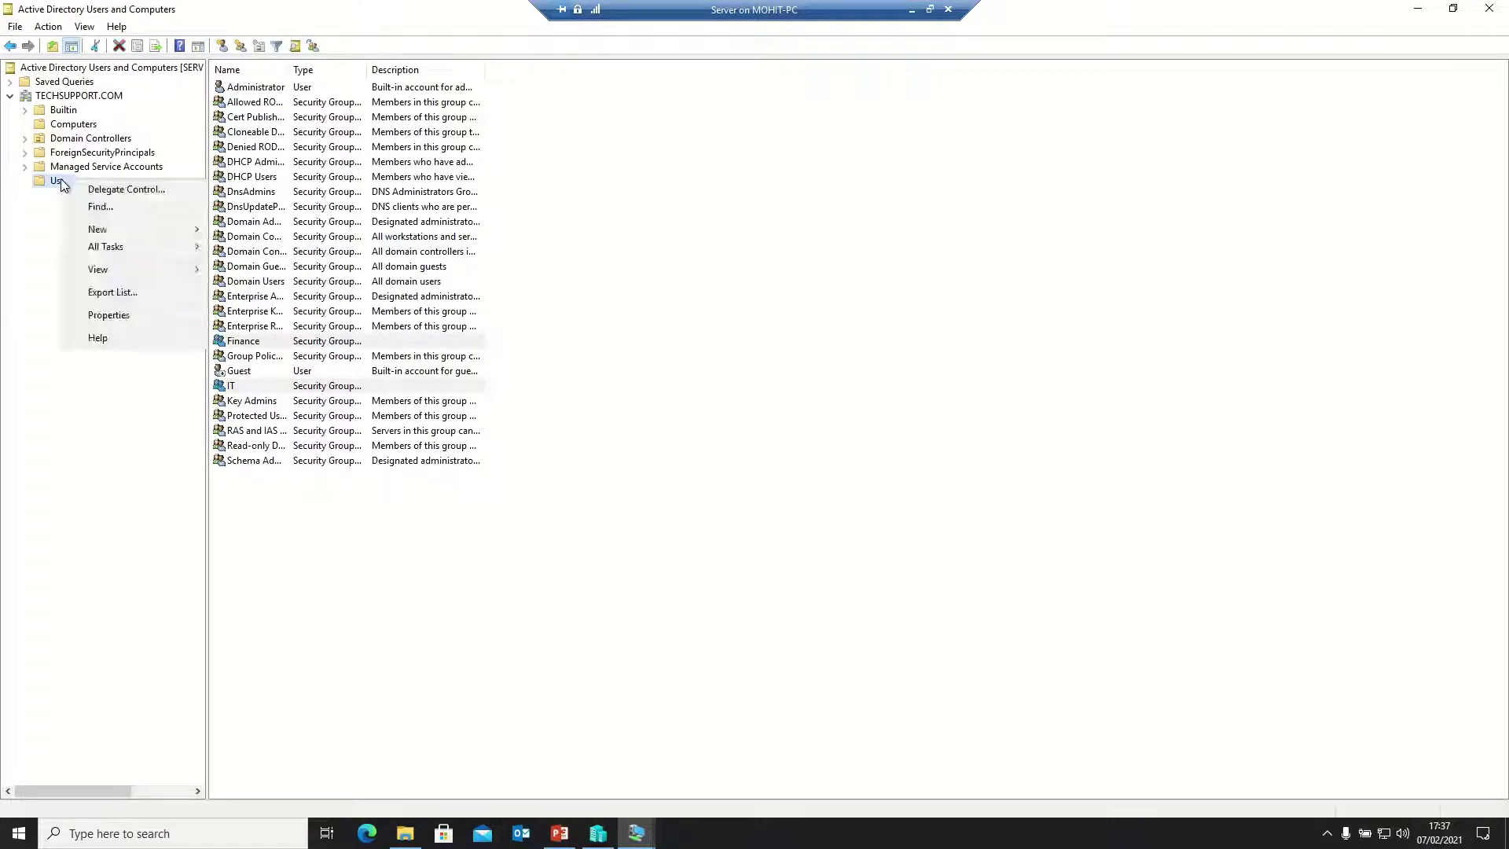
mouse_move(118, 230)
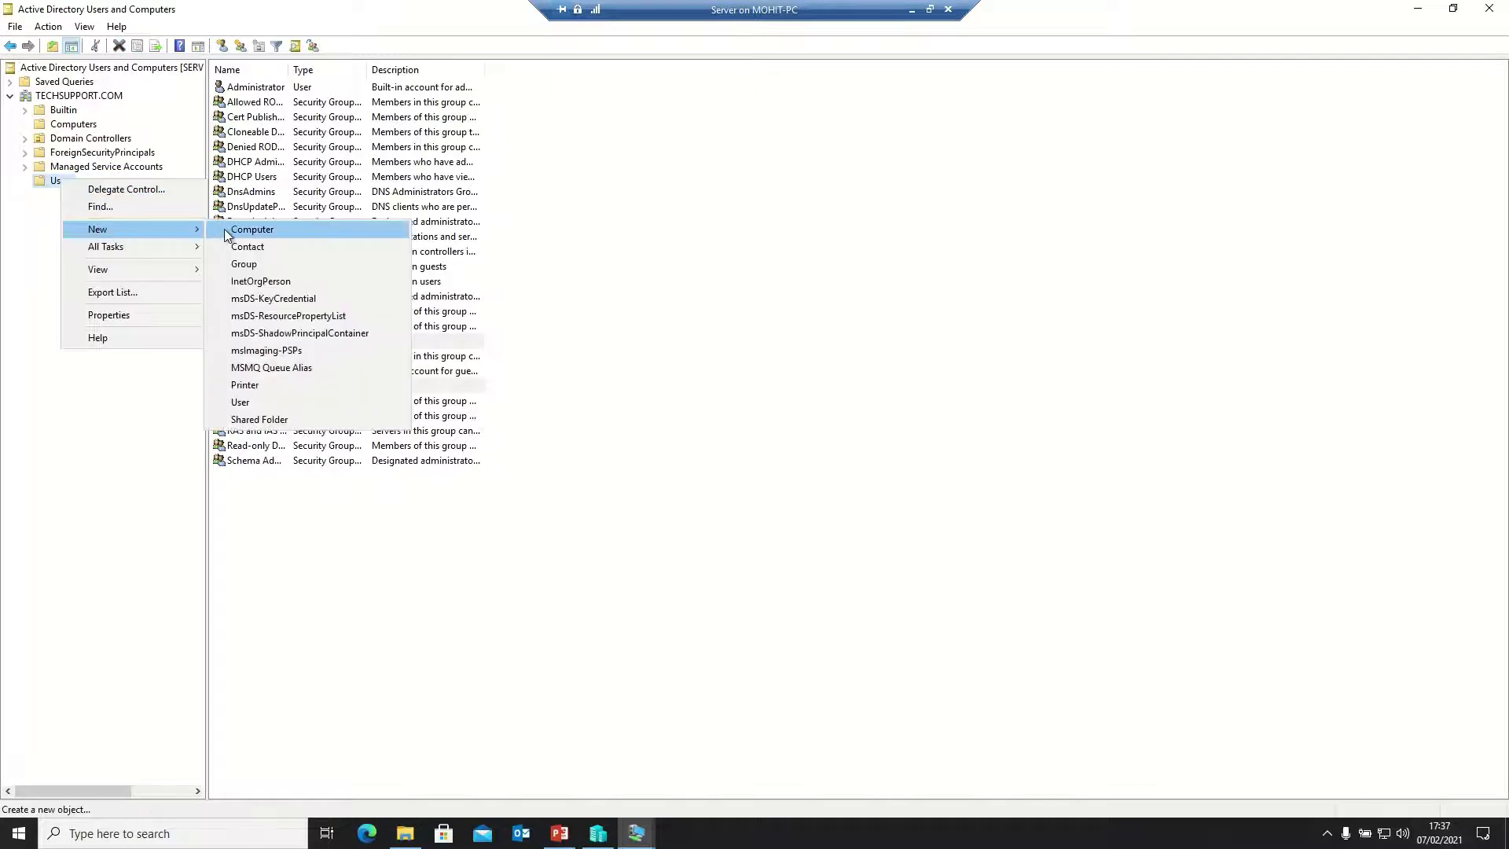
click(238, 270)
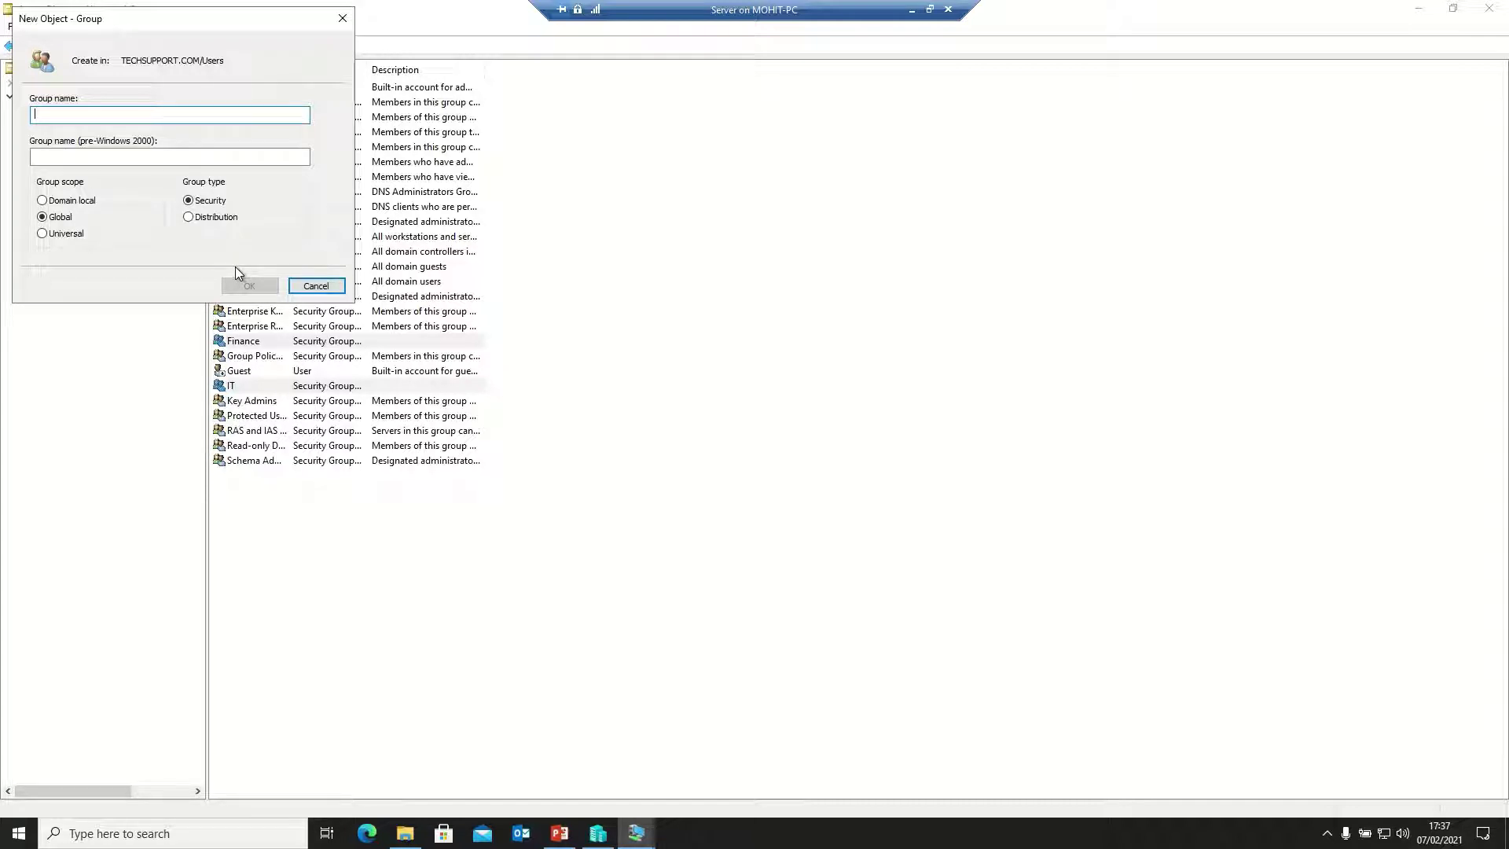
text(Sales)
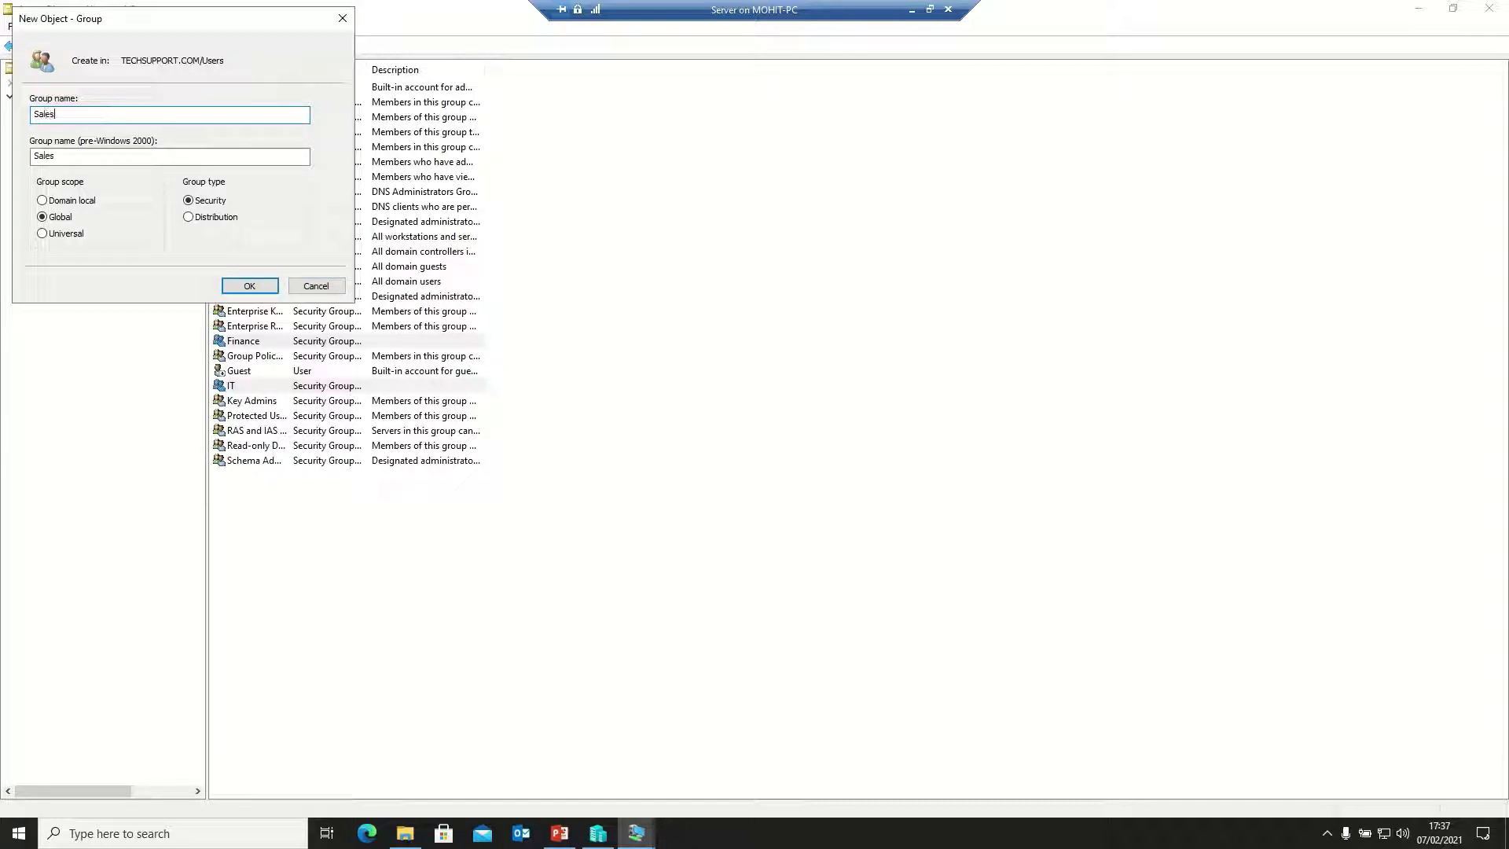
click(245, 288)
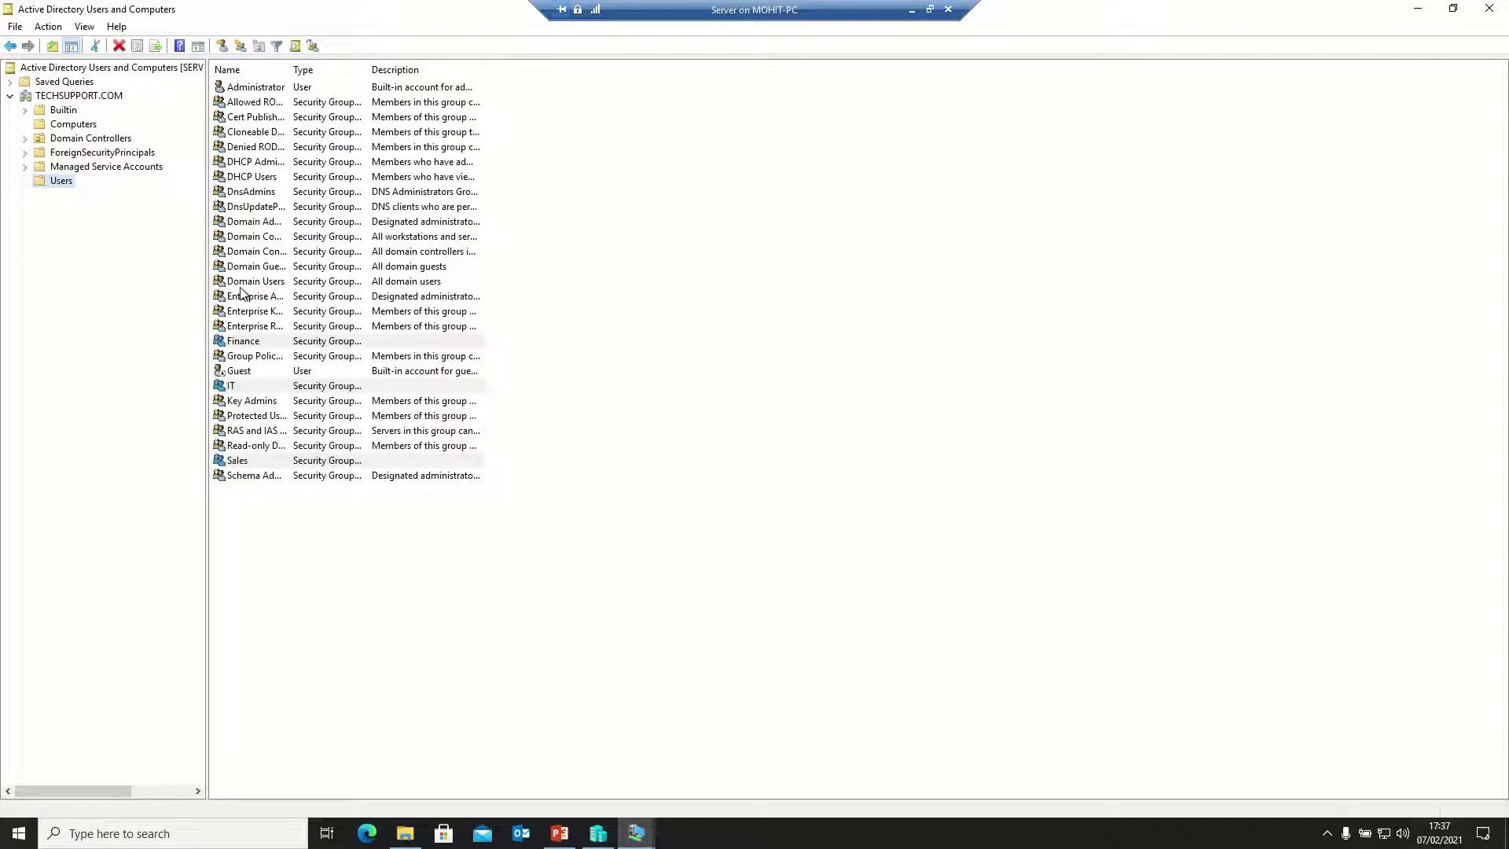
Add the Sales group to Domain Users and dismiss the success message
right_click(220, 464)
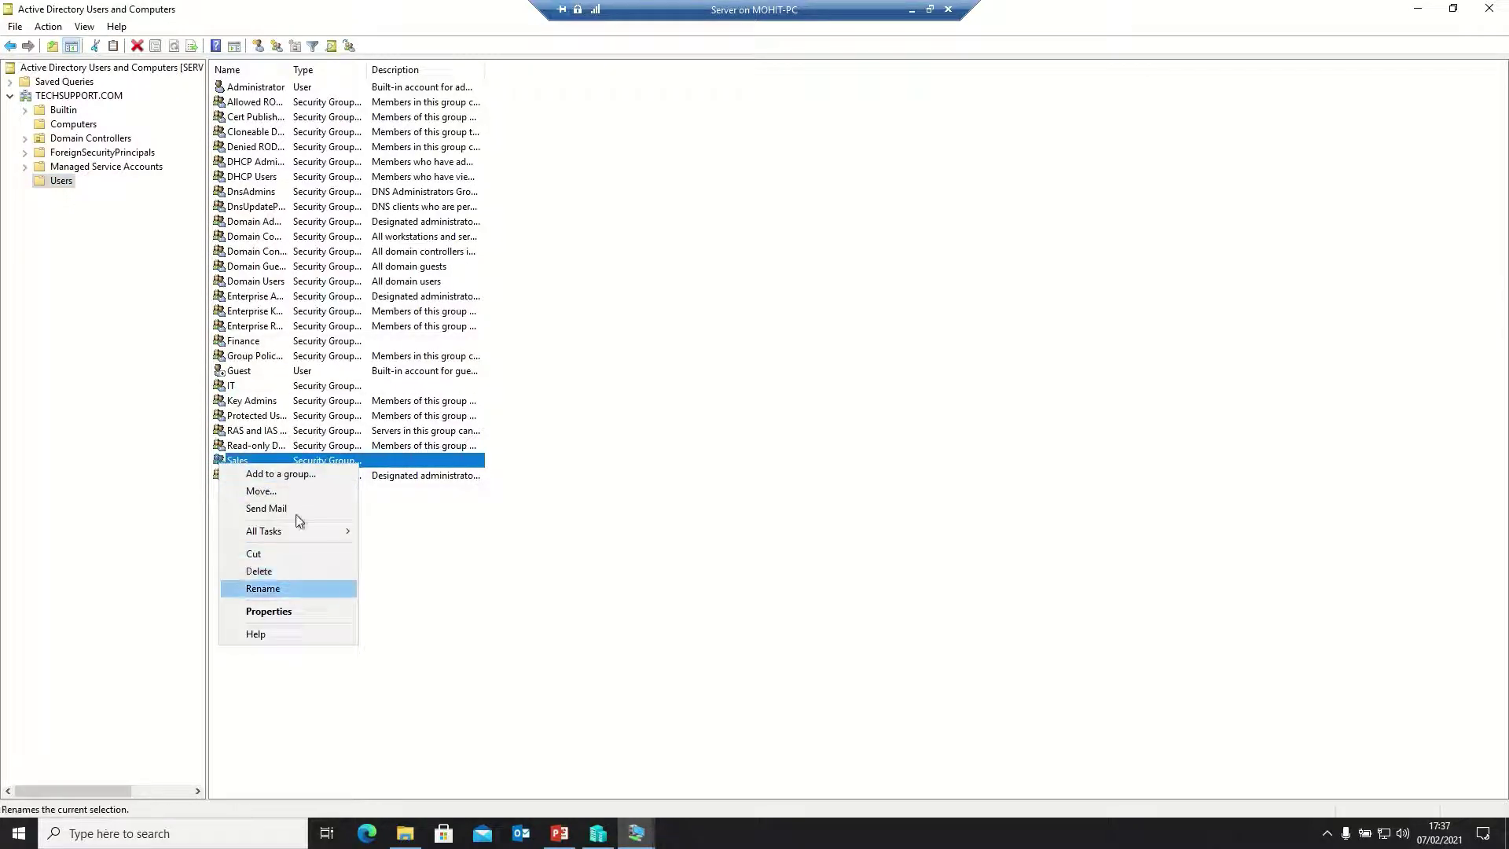
click(294, 475)
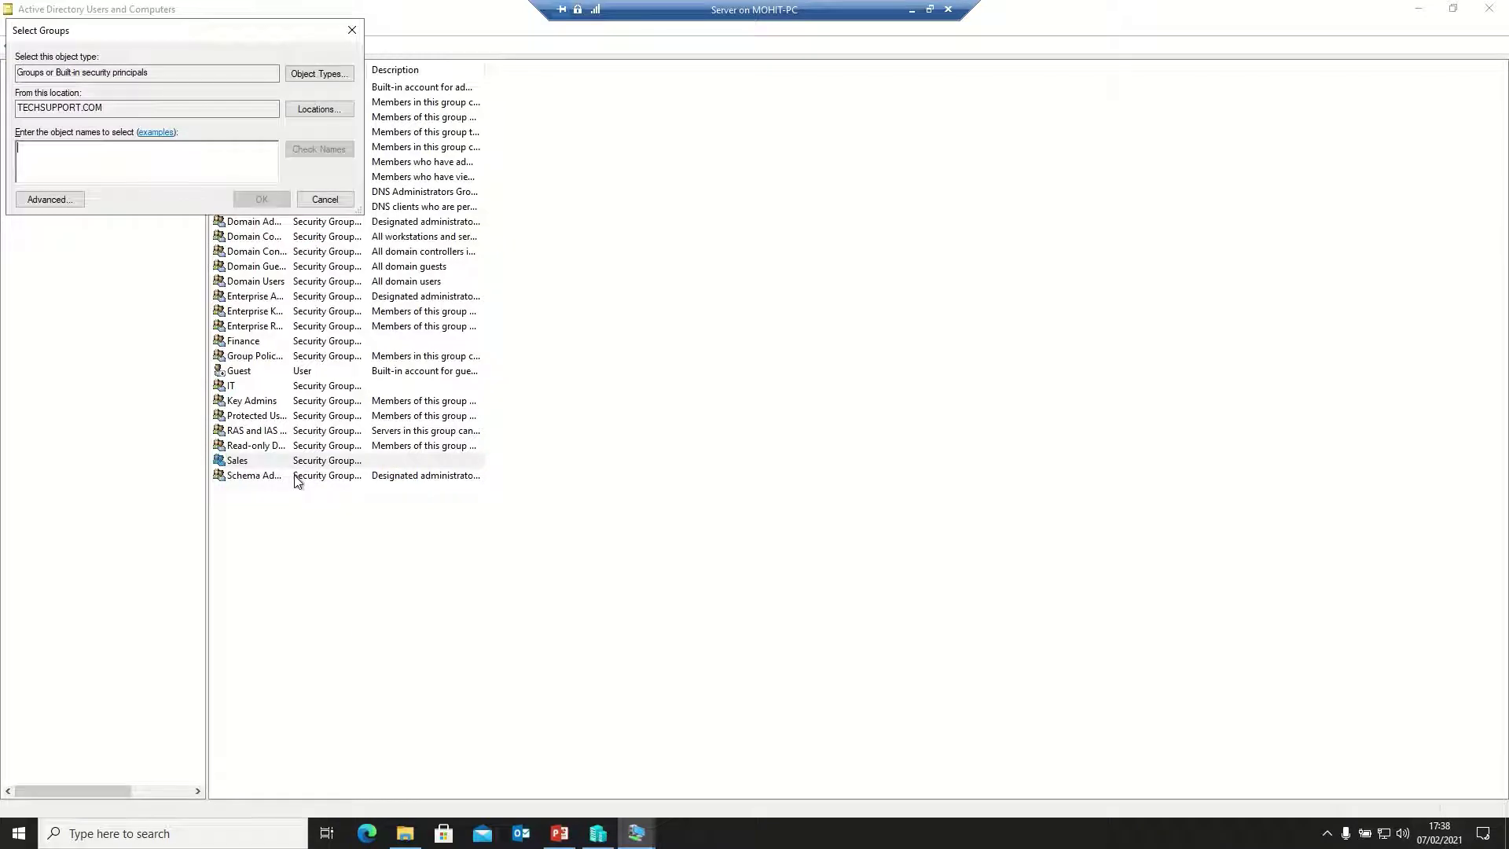
text(domain)
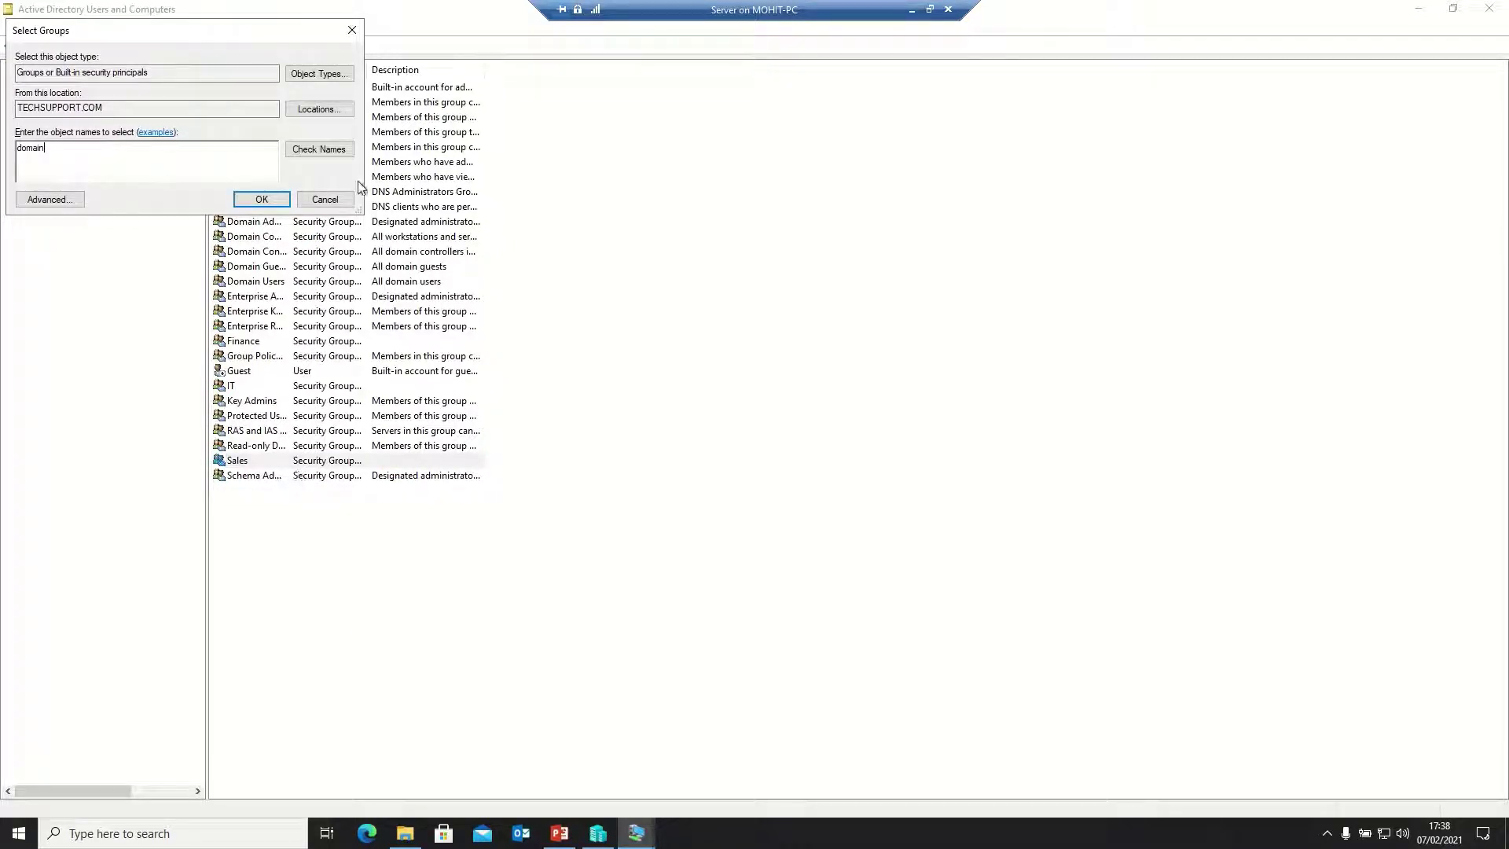
click(337, 155)
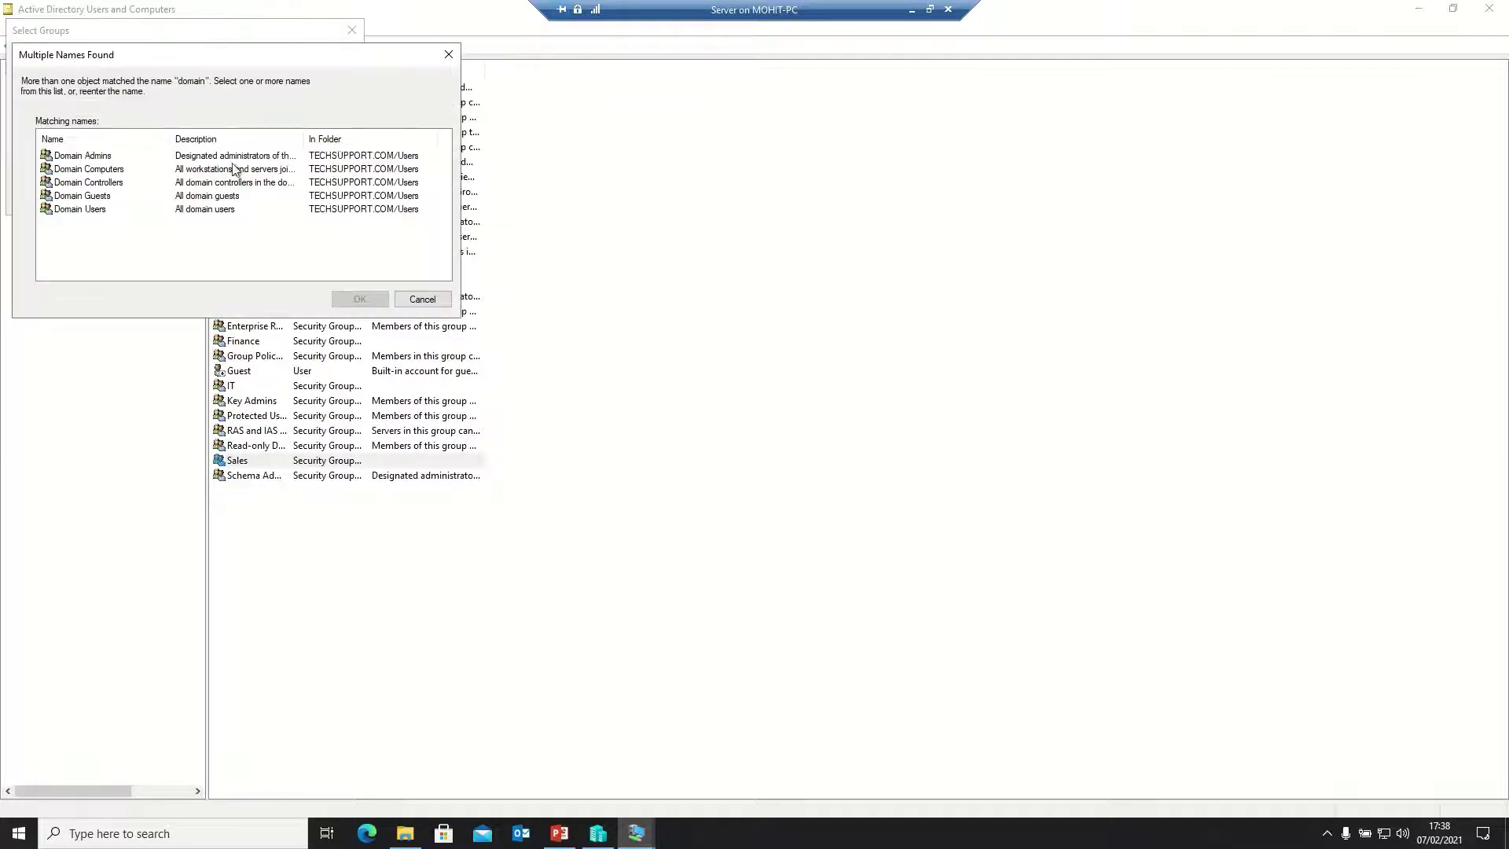
click(59, 209)
double_click(59, 209)
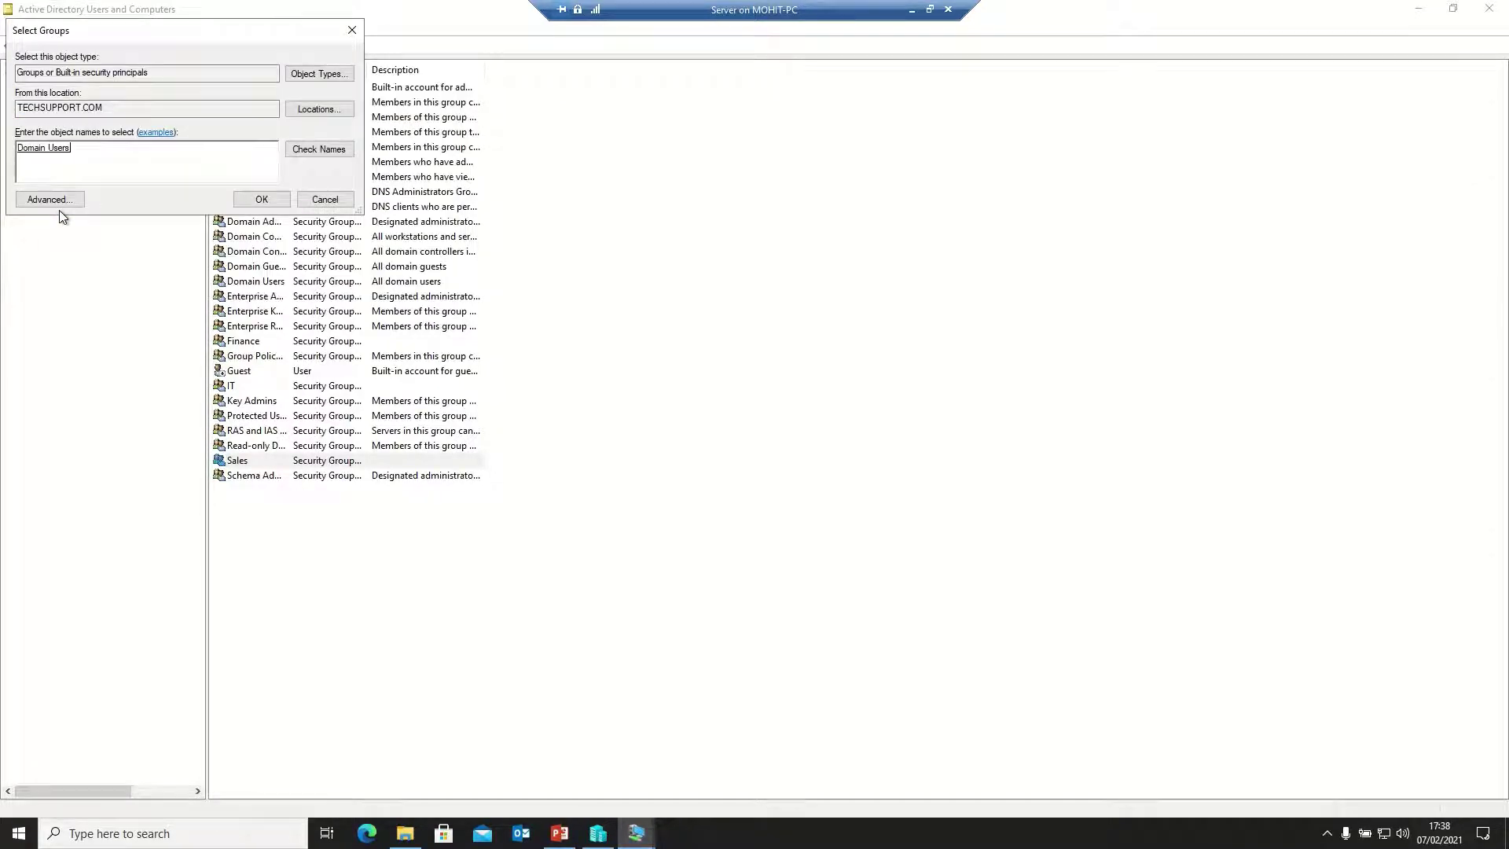
click(262, 200)
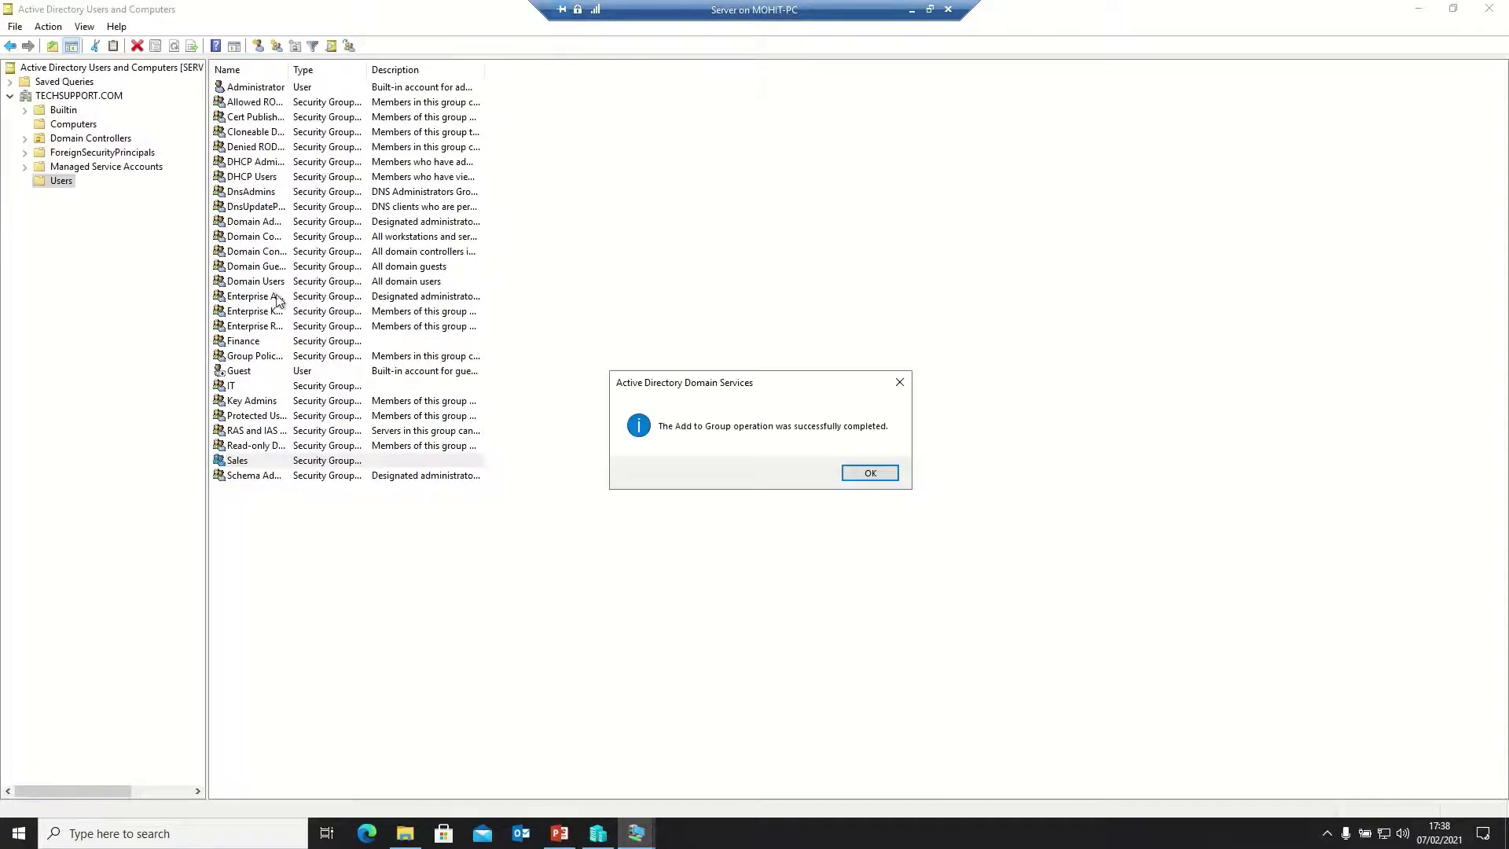
click(870, 473)
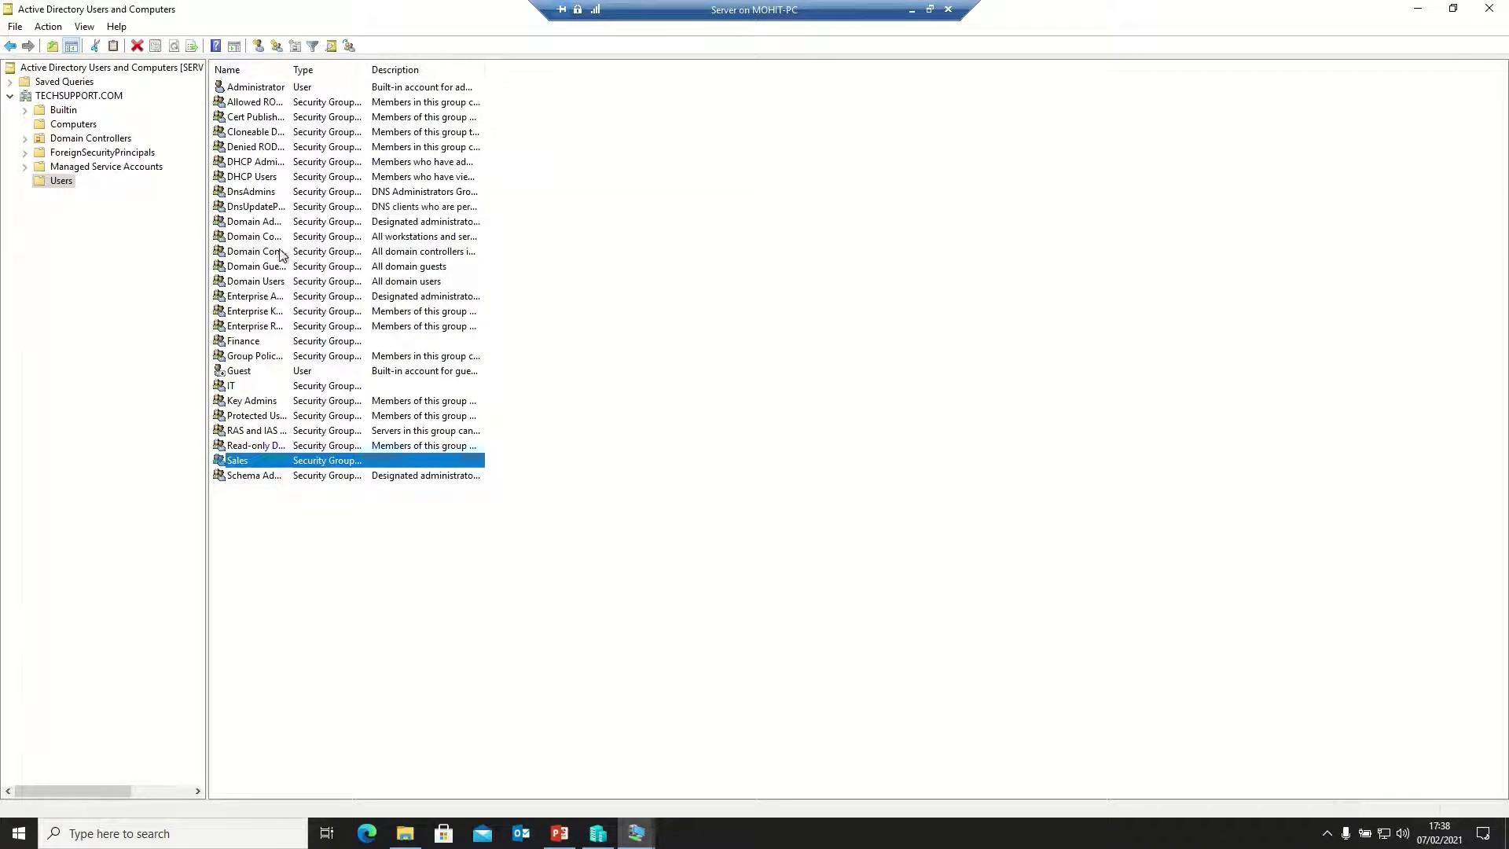
Widen the Name column and add the Finance group to Domain Users
drag(289, 70, 378, 70)
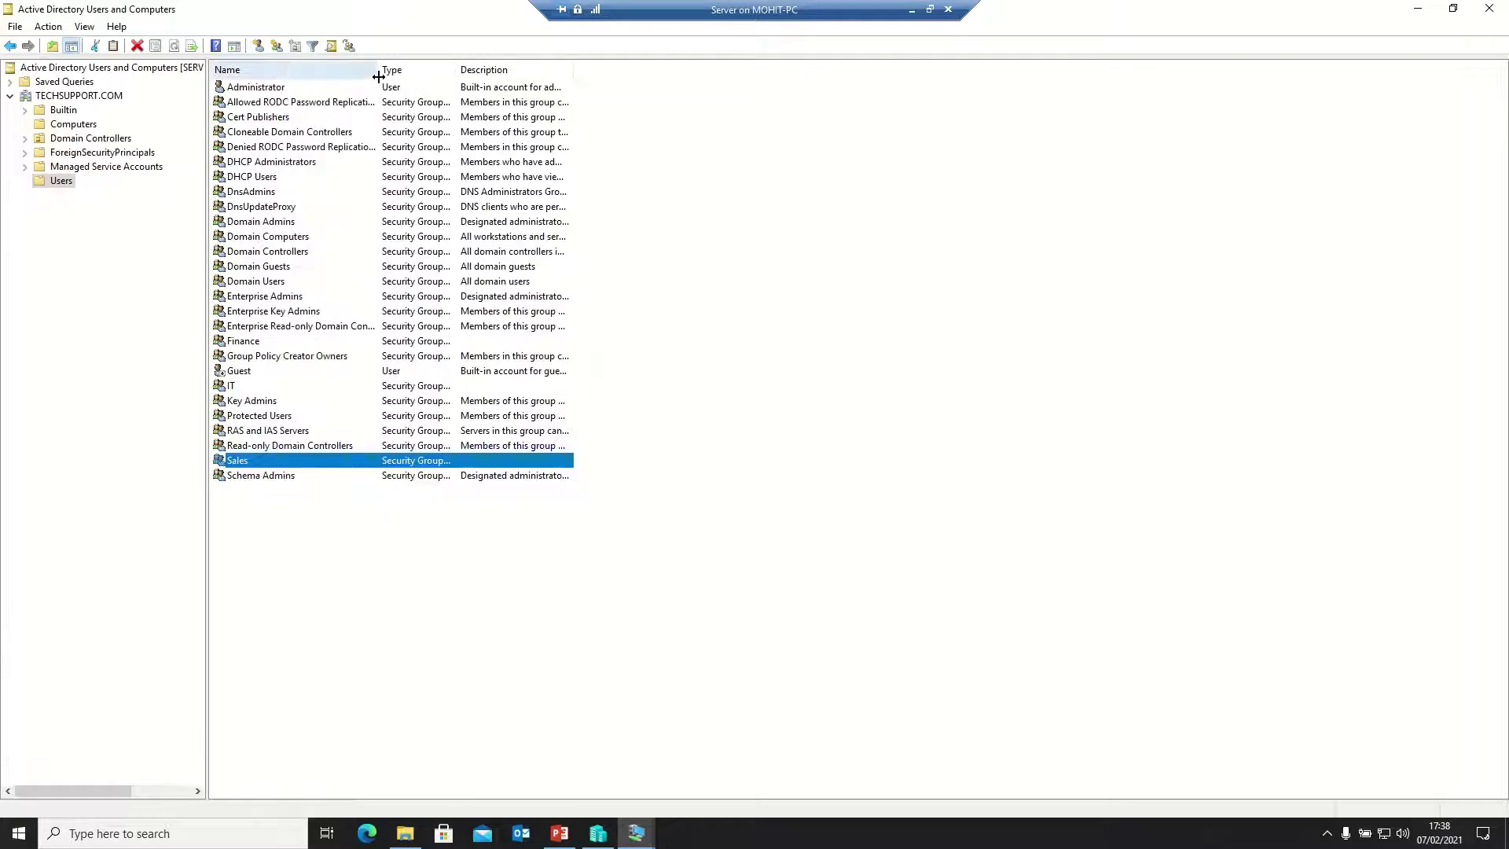
right_click(251, 342)
click(317, 353)
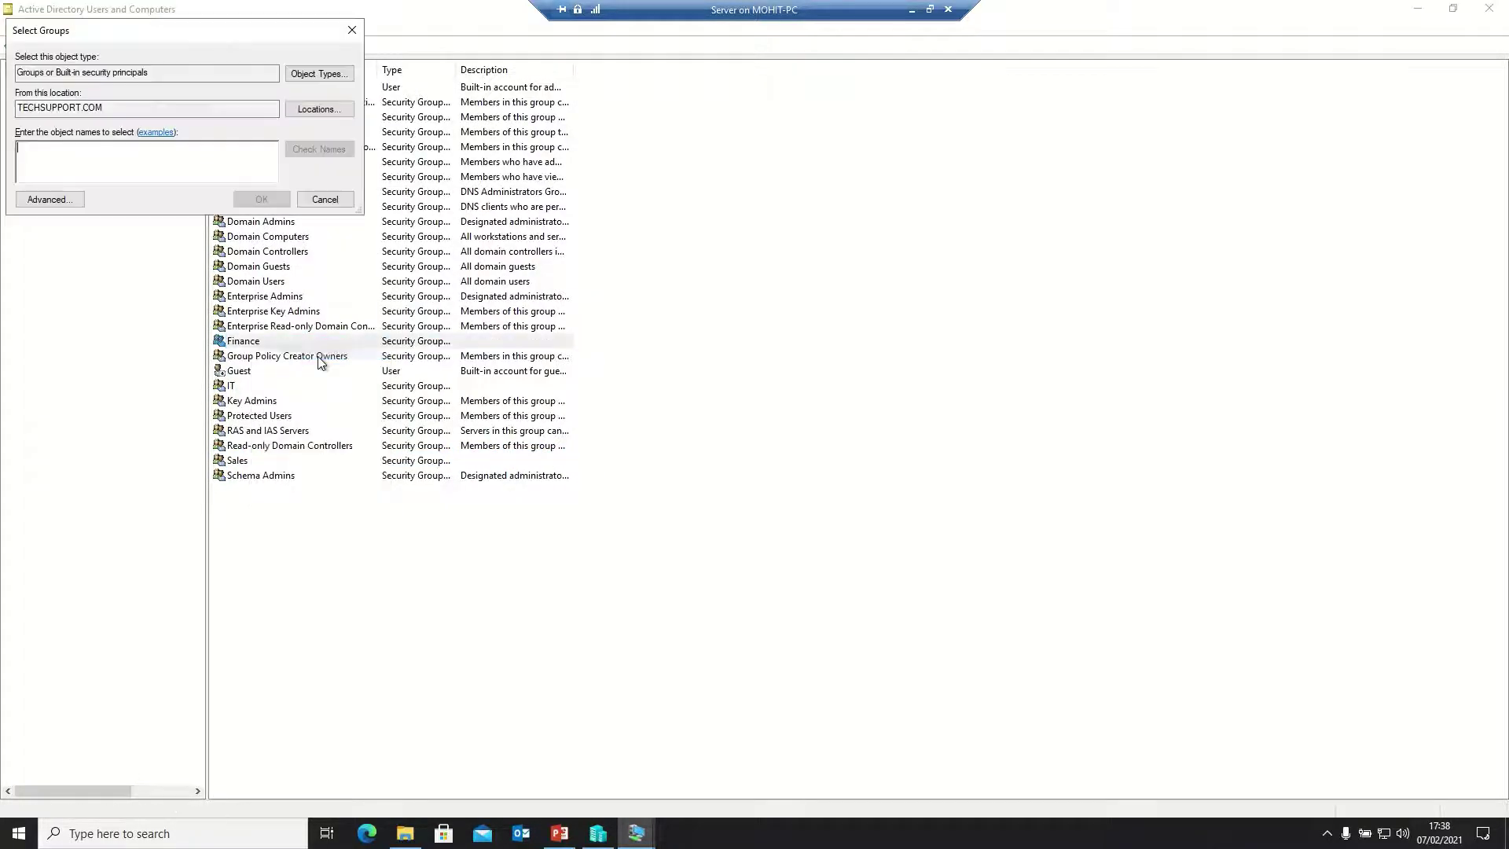
text(Finan)
key(BackSpace)
key(BackSpace)
key(BackSpace)
key(BackSpace)
key(BackSpace)
text(Domain)
click(319, 150)
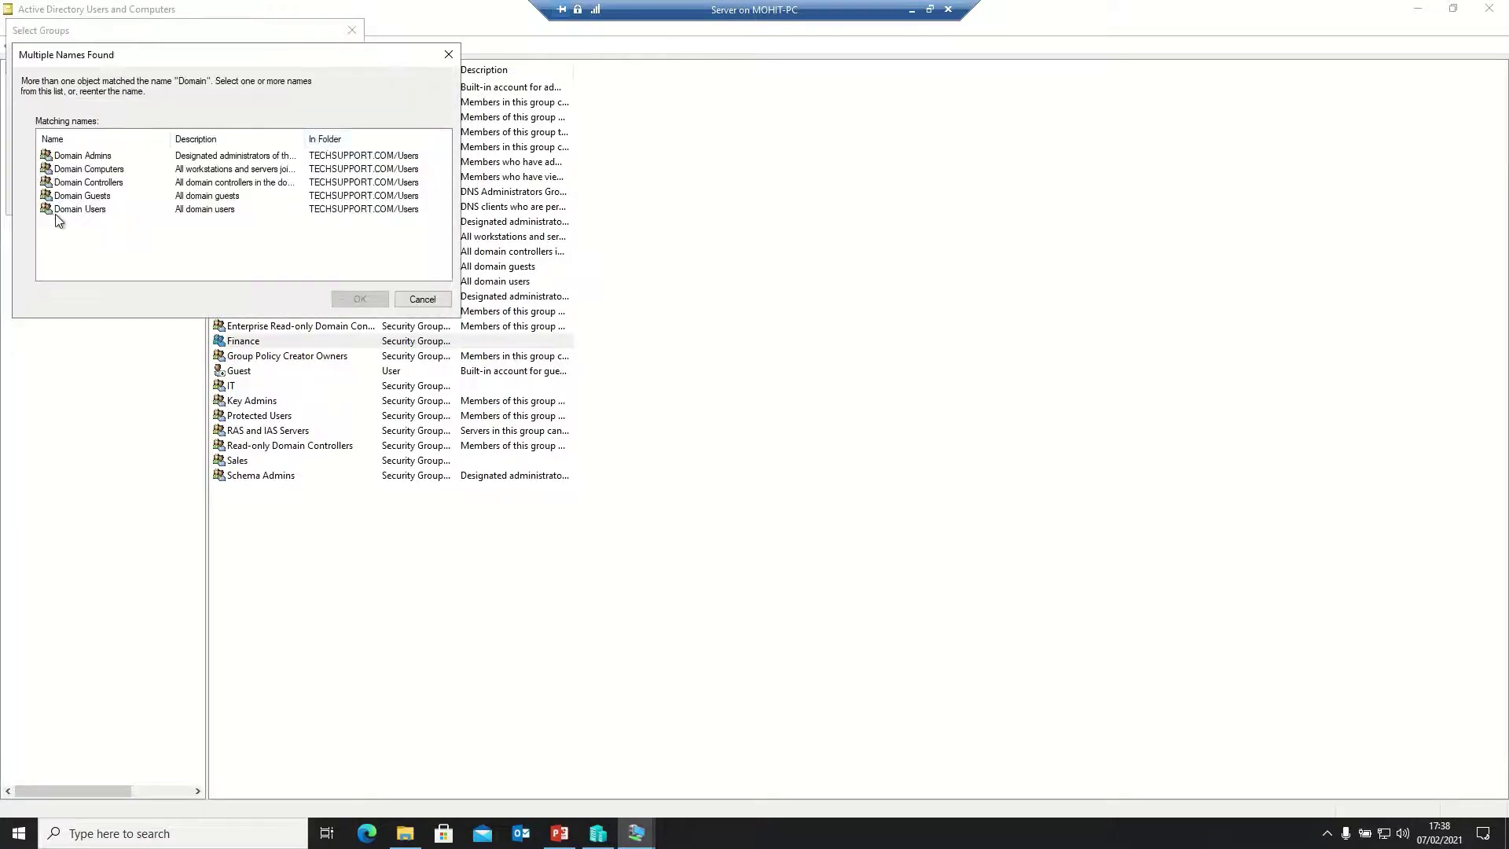
double_click(66, 209)
click(260, 200)
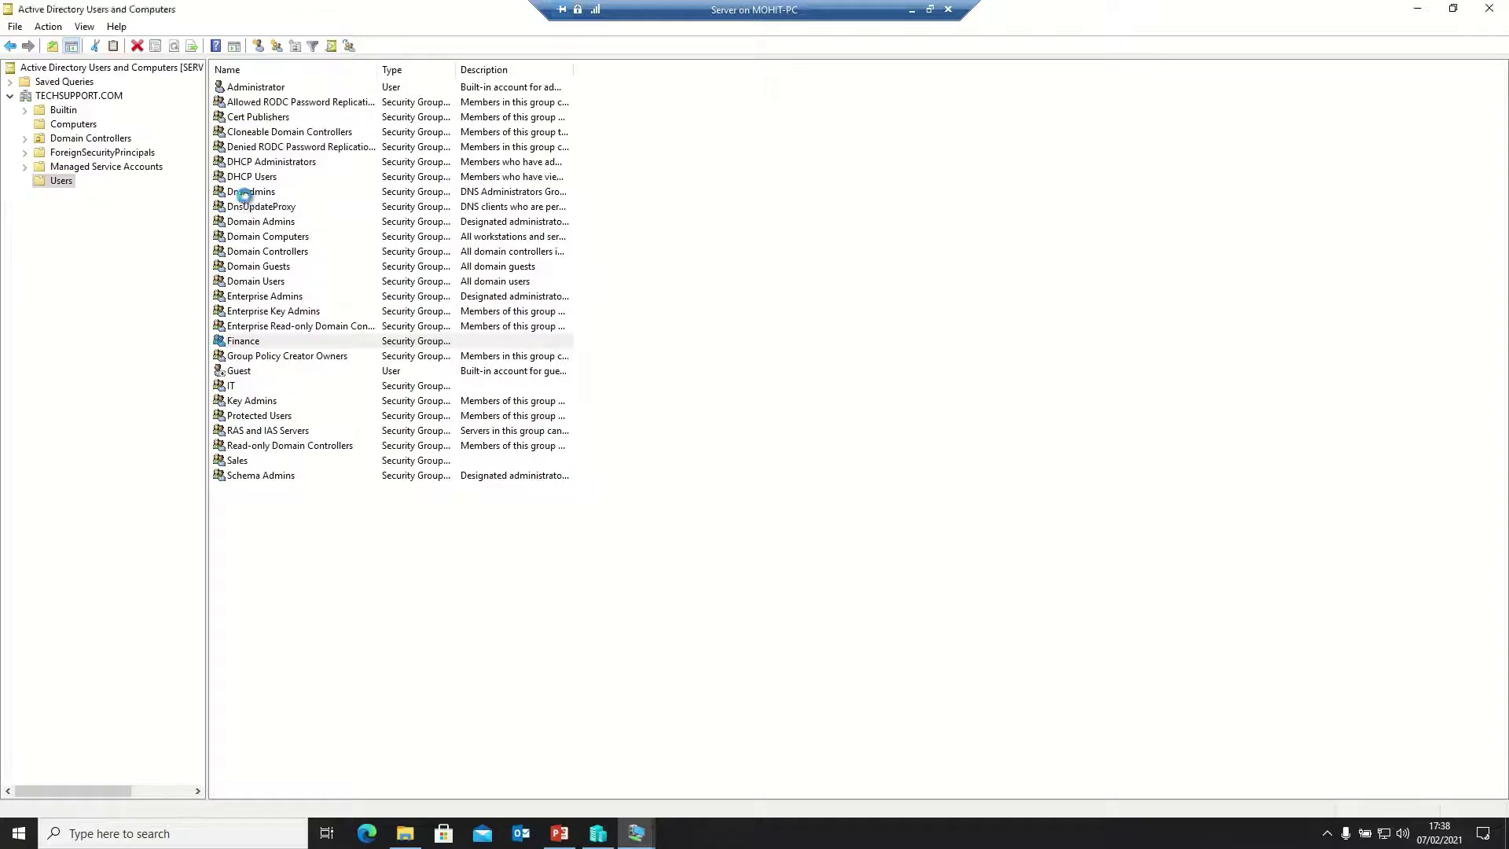
click(870, 473)
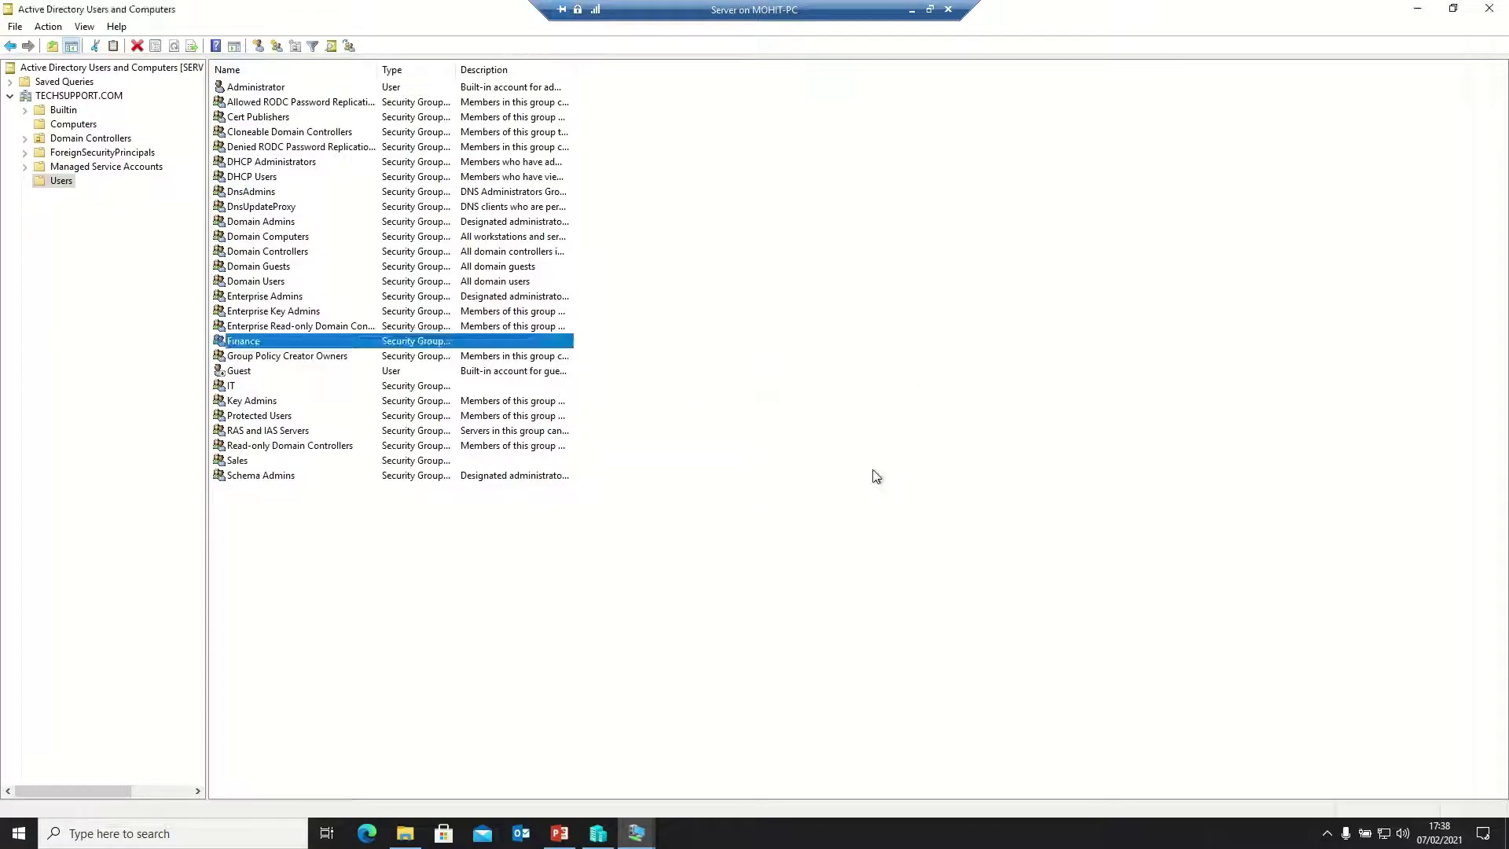
Add the IT group to the Administrators group and dismiss the confirmation
click(221, 388)
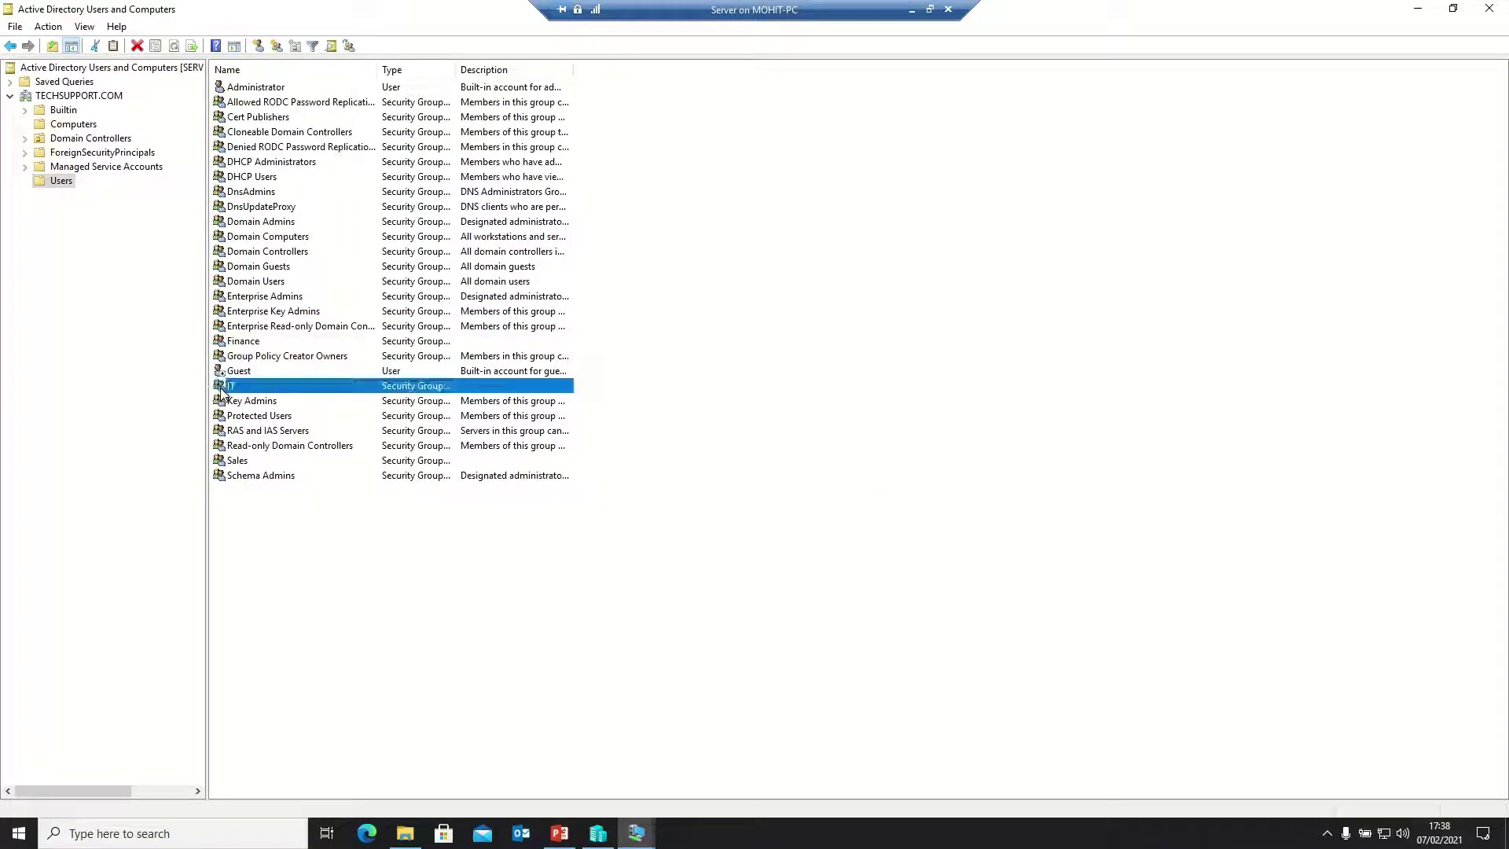
right_click(222, 390)
click(281, 400)
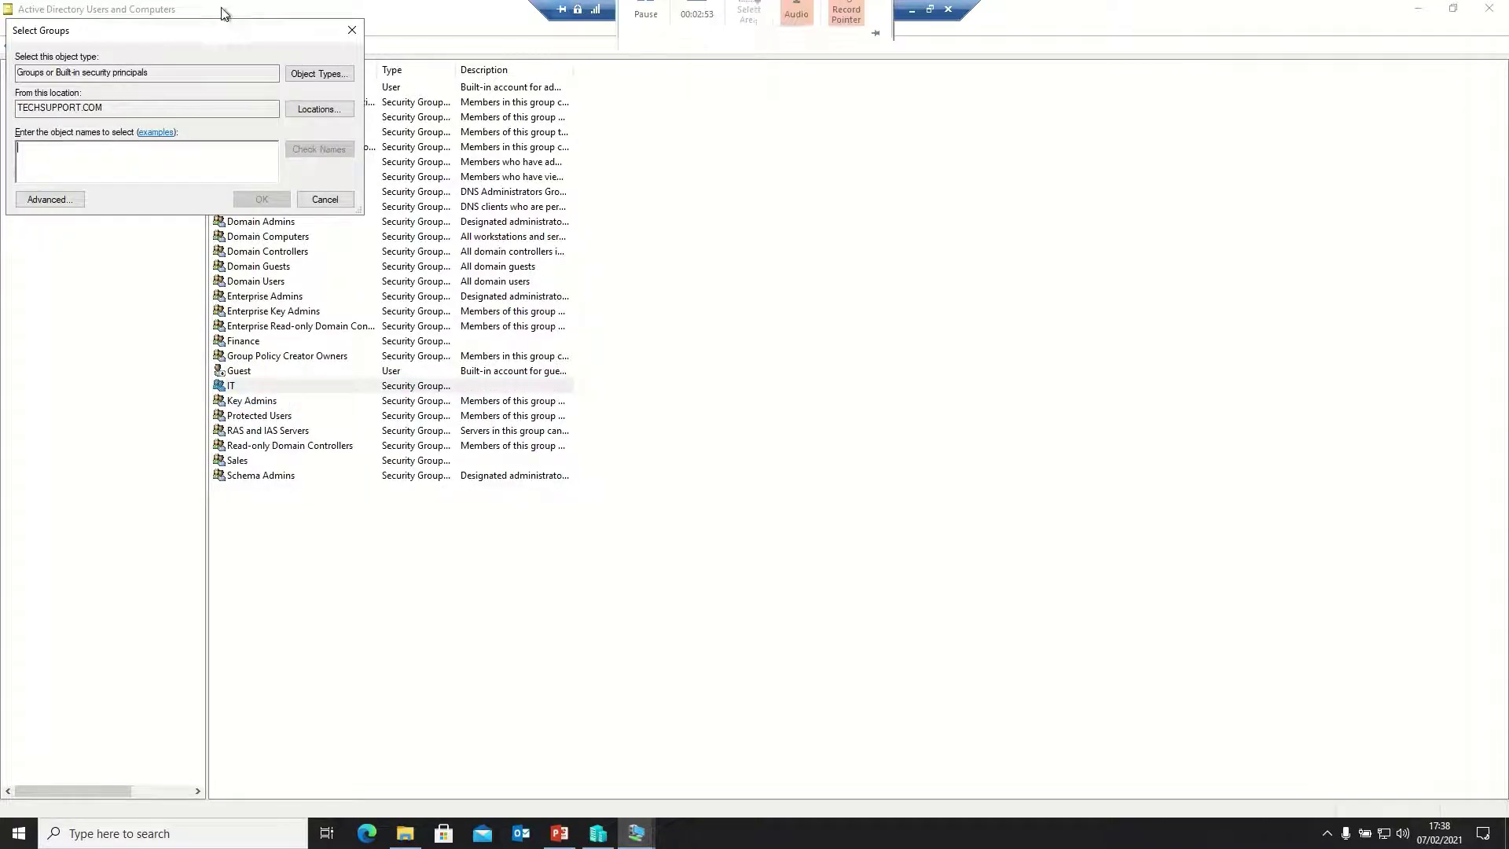
drag(213, 32, 651, 233)
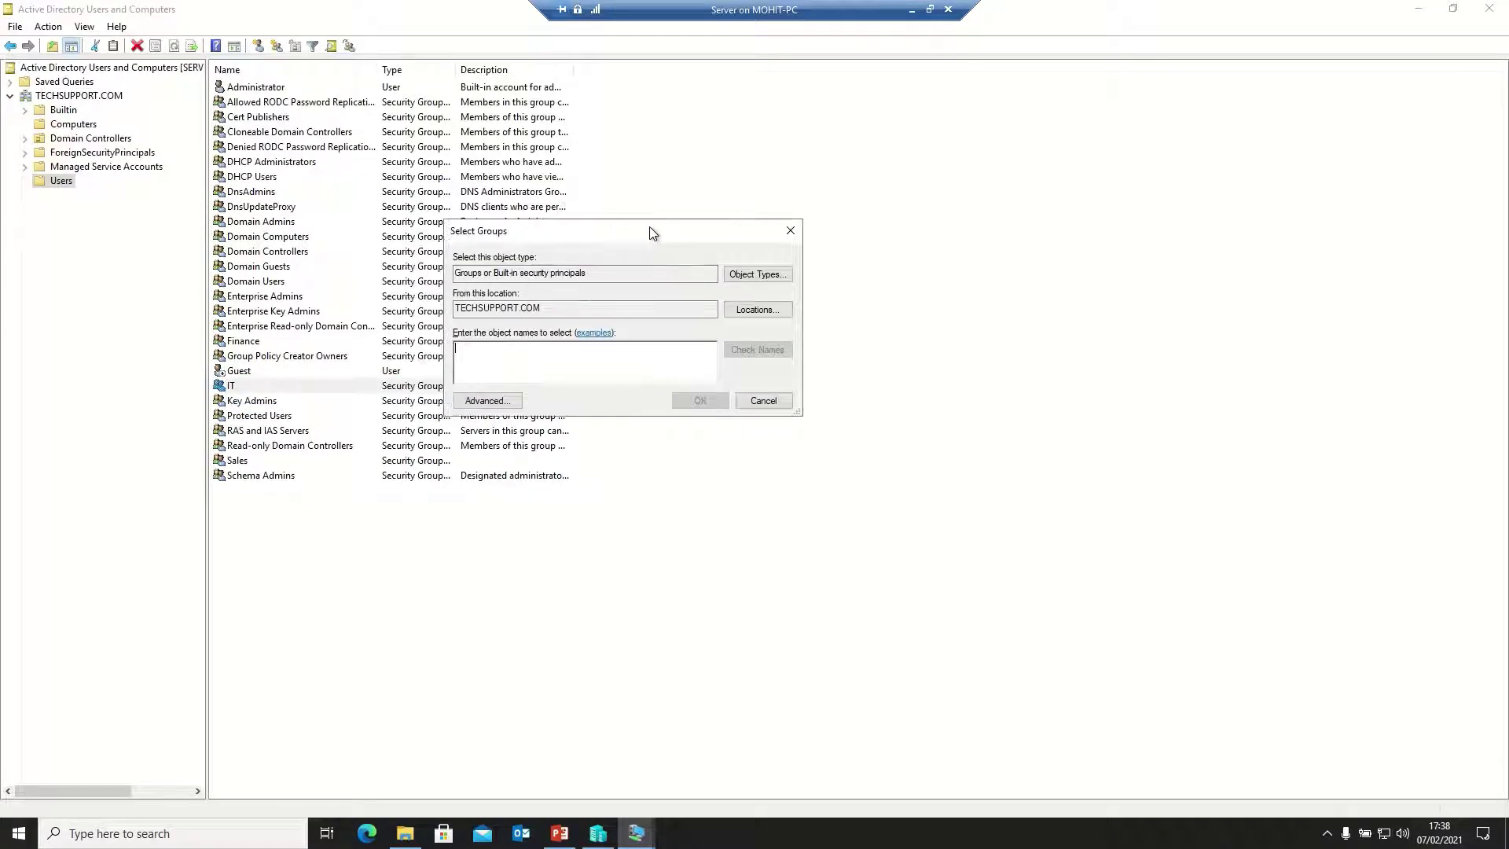
text(acmini)
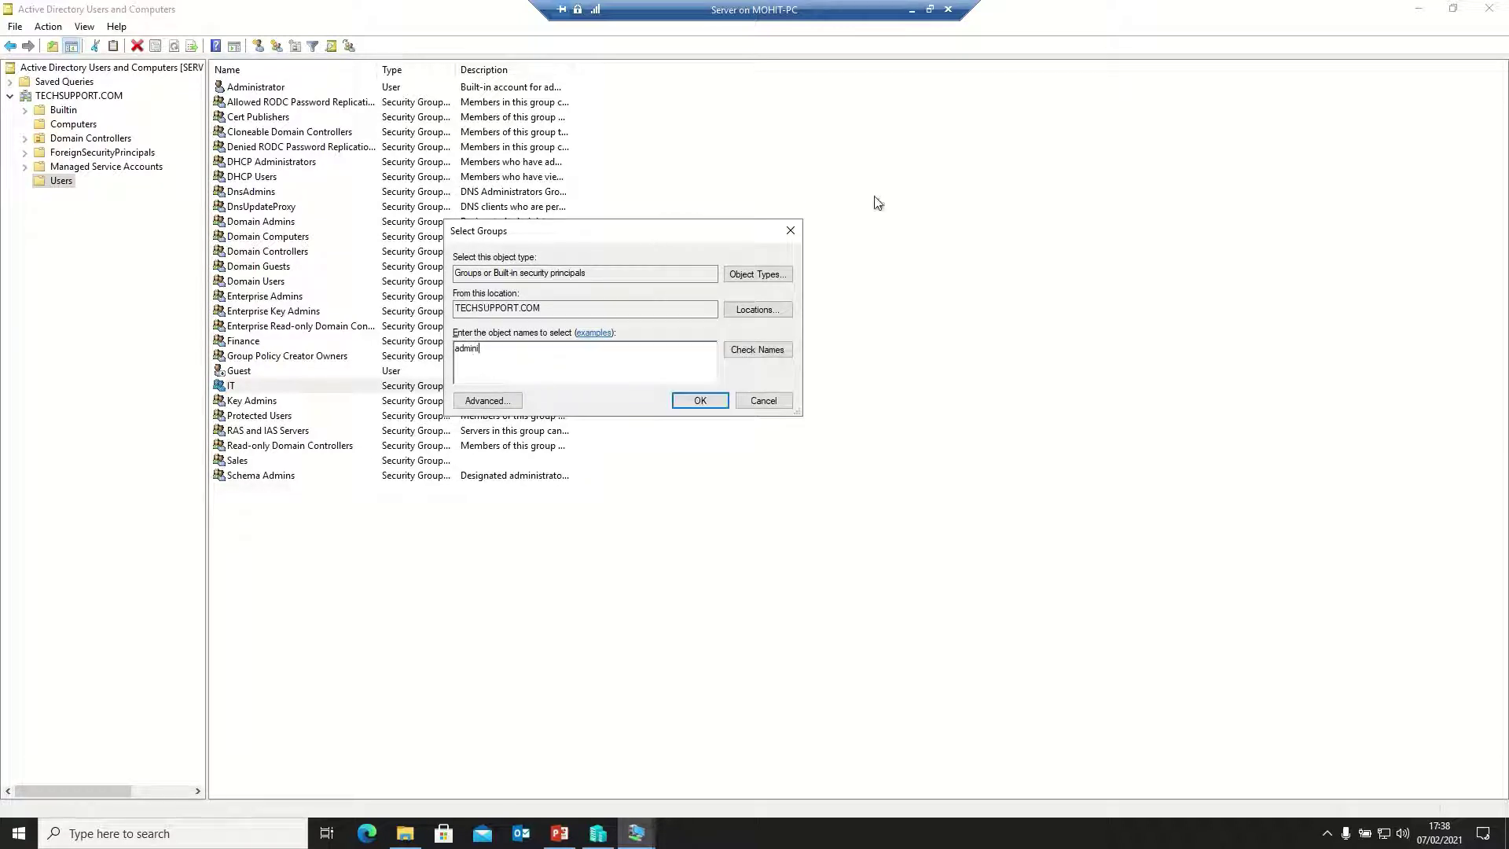
click(771, 353)
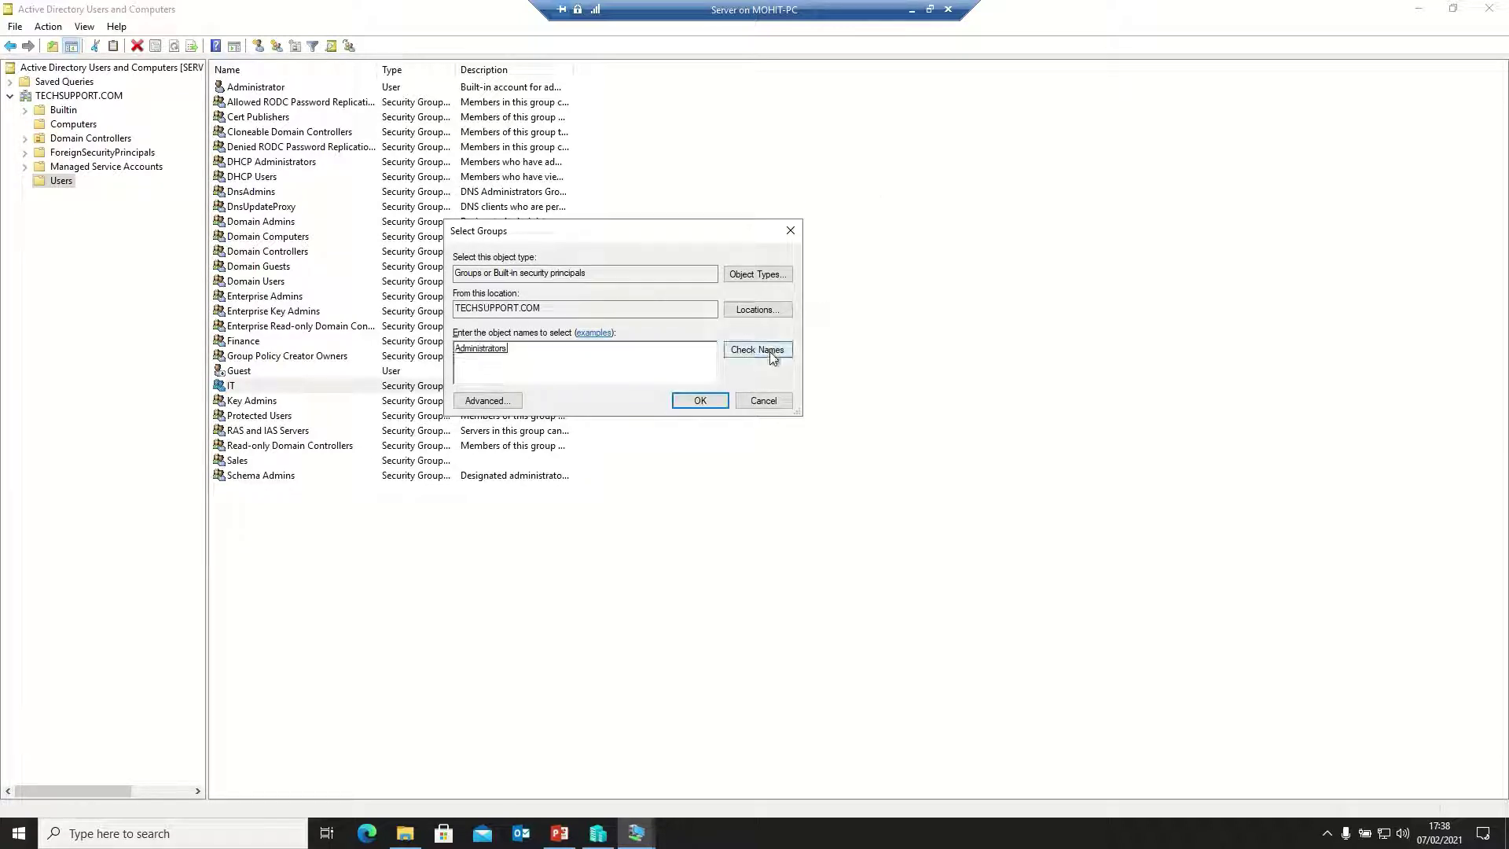
click(692, 399)
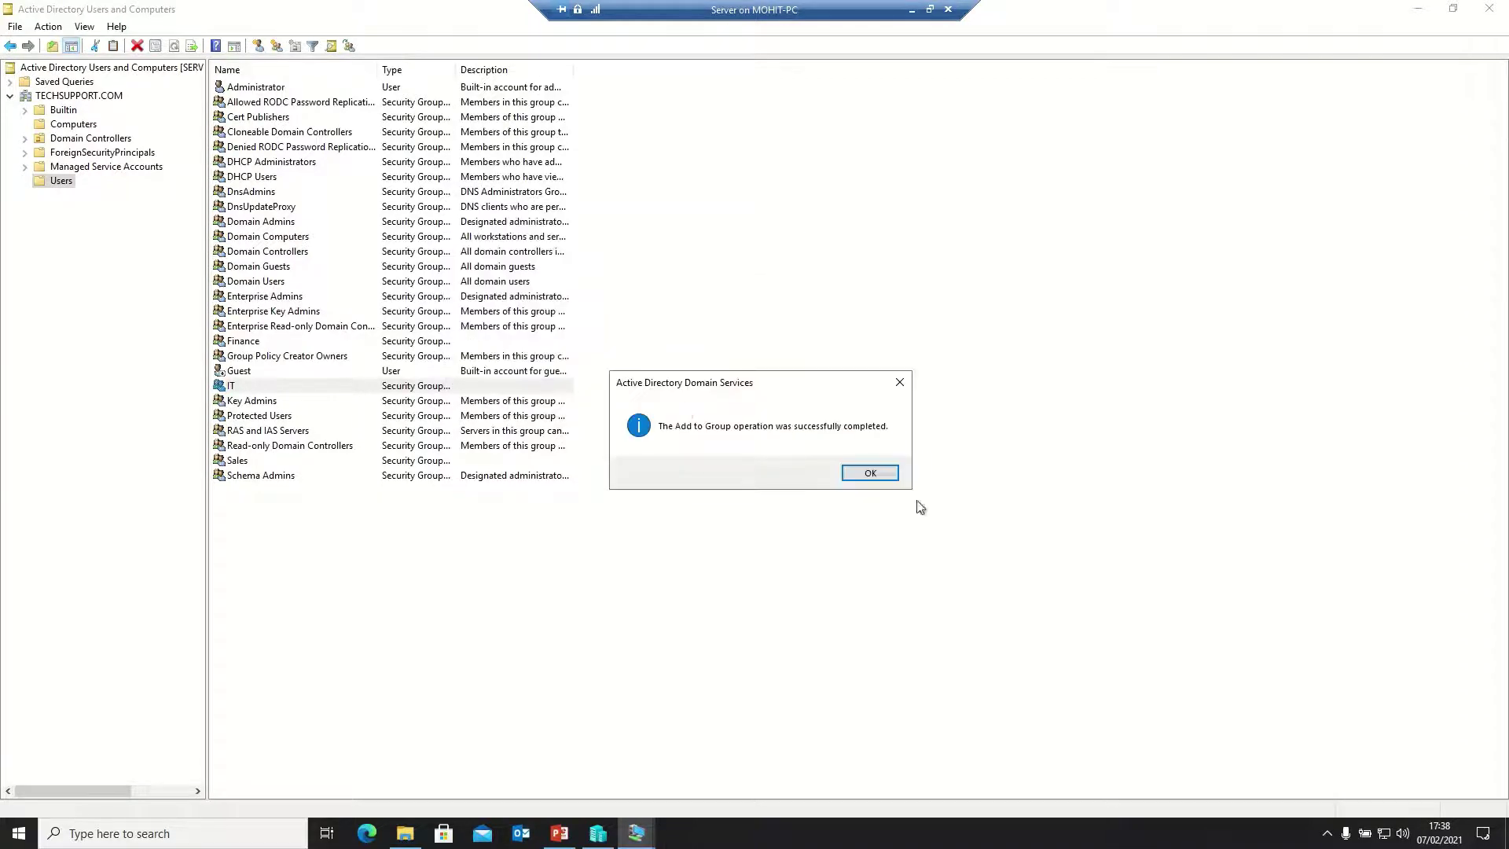
click(873, 473)
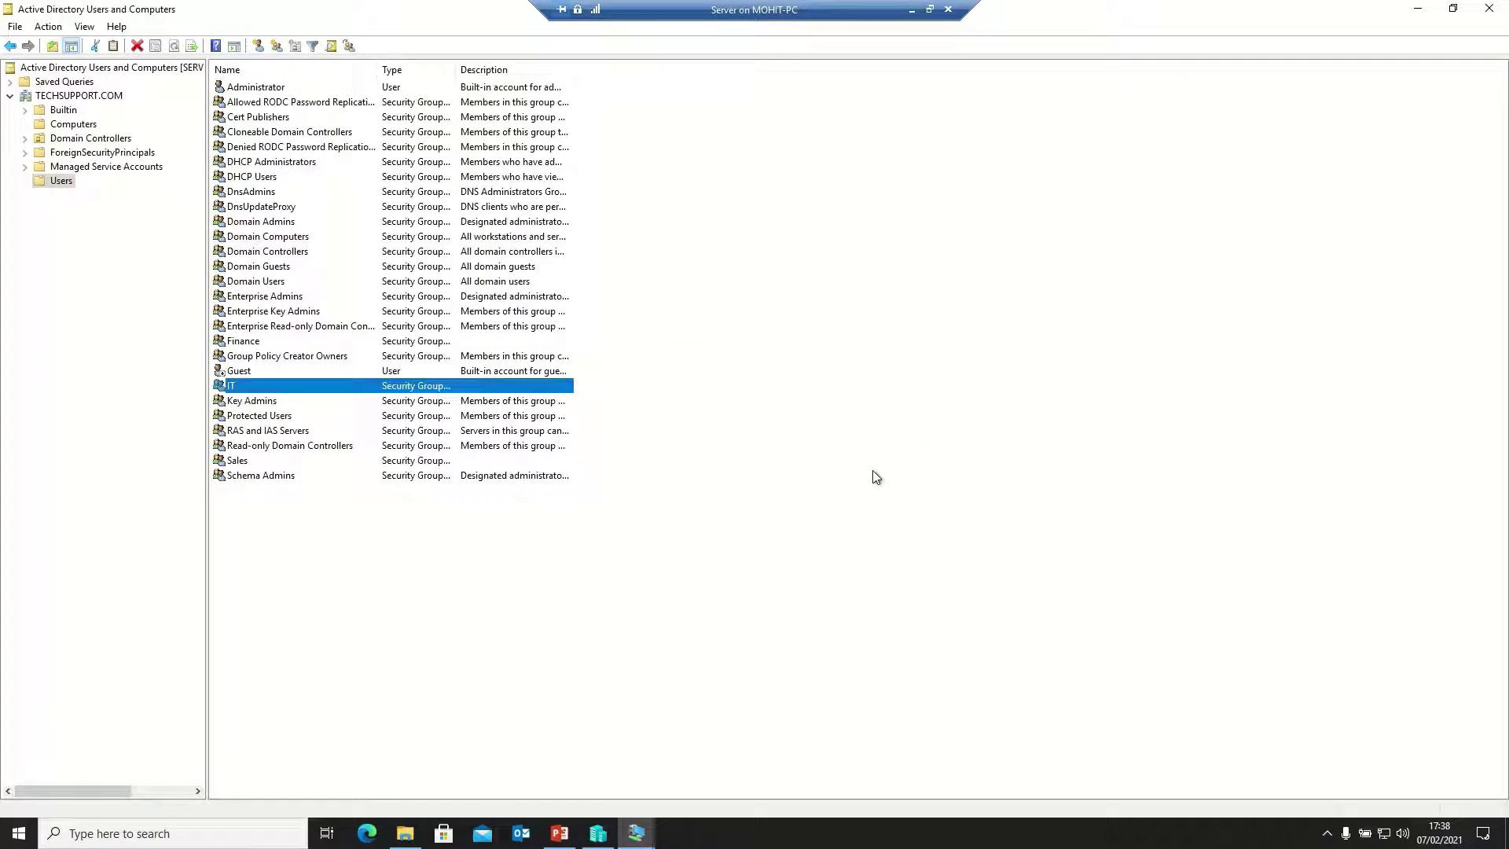
Start a new user in Users with first name Mohit and logon name mohit
right_click(58, 183)
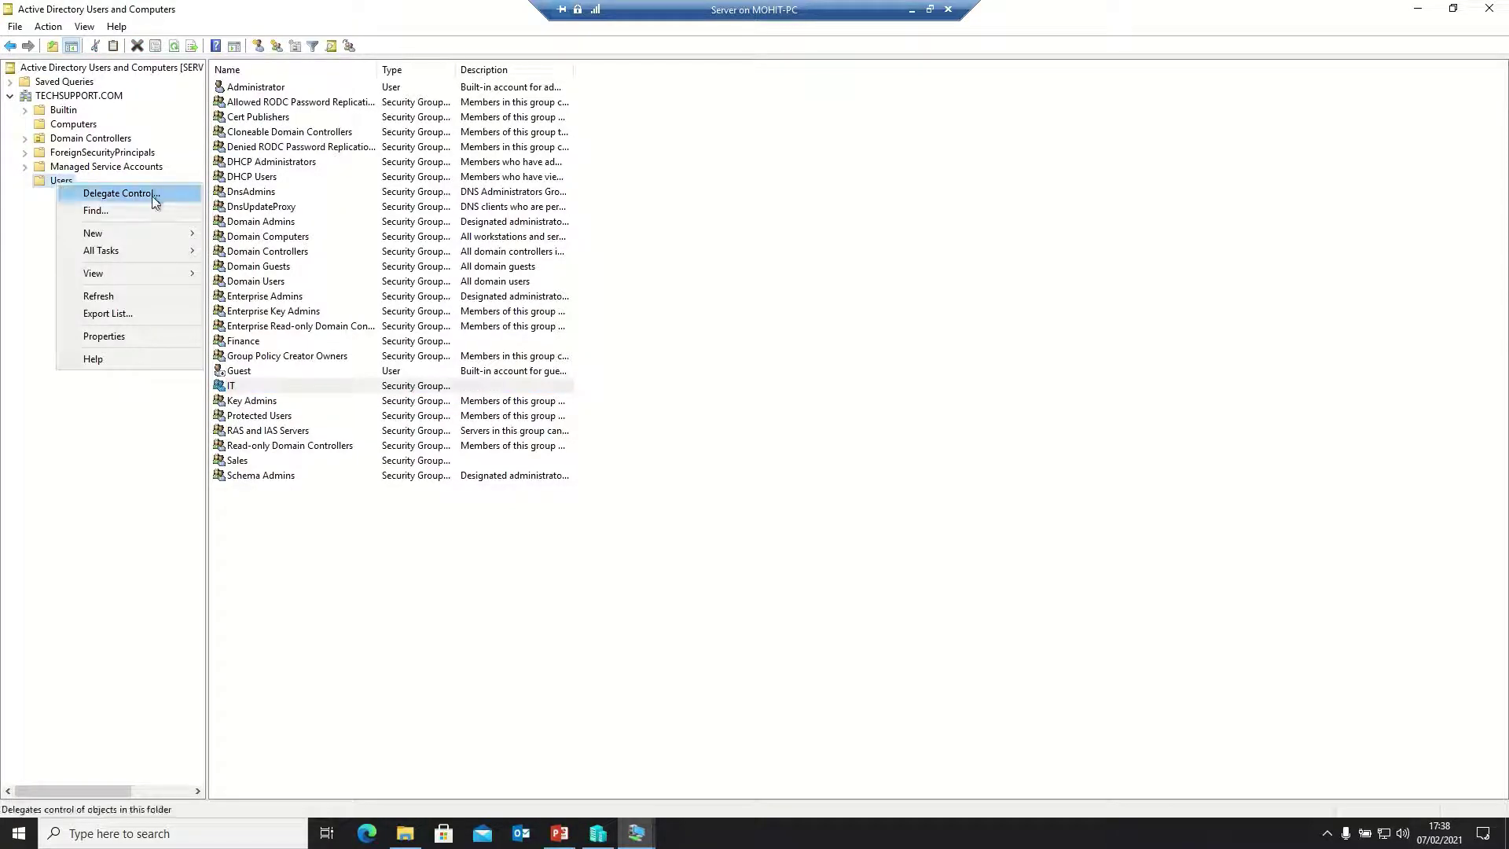
mouse_move(161, 236)
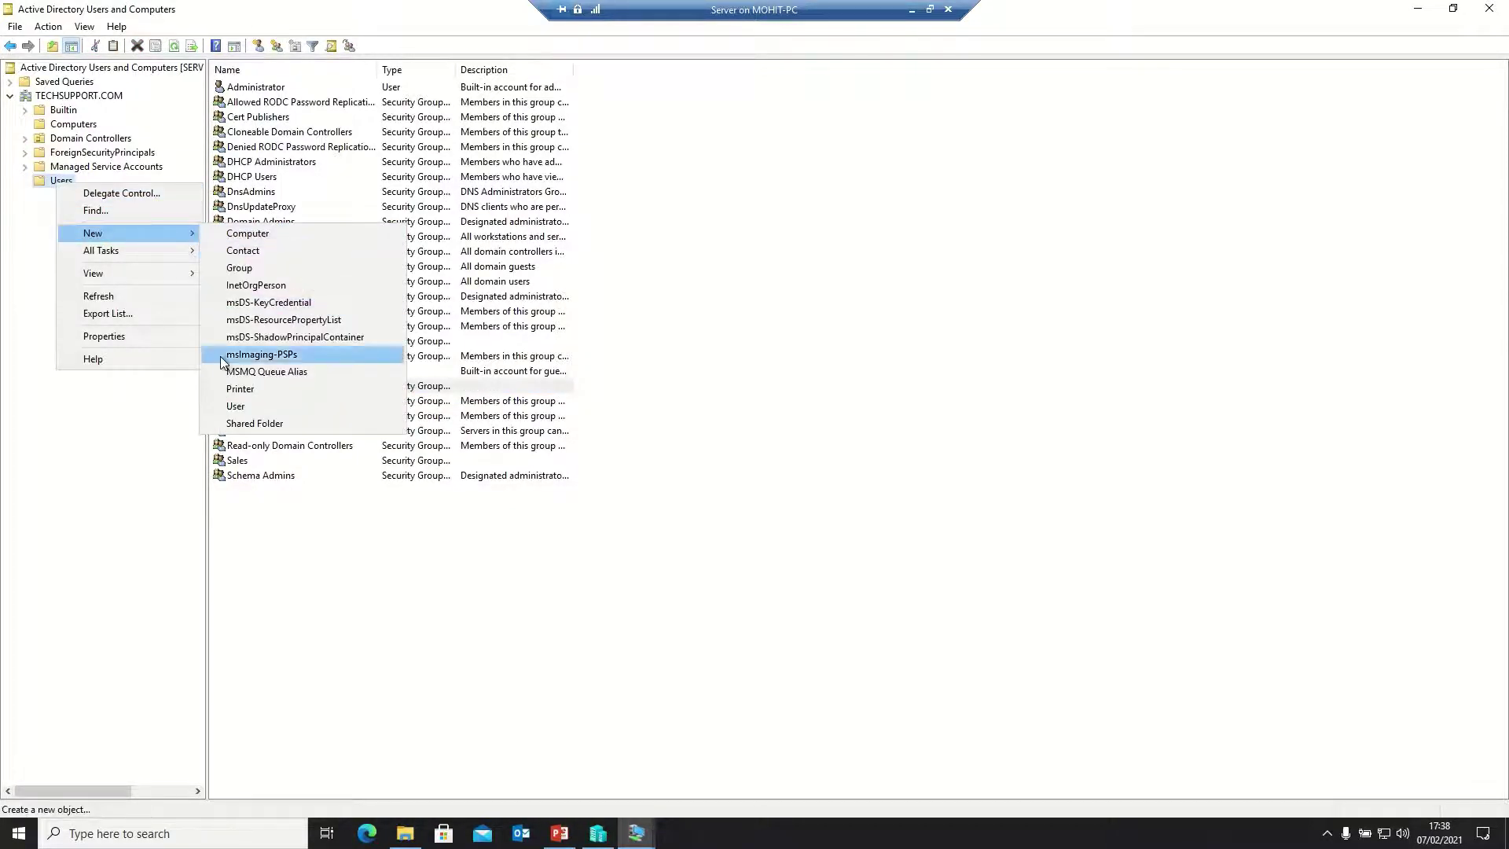
click(236, 406)
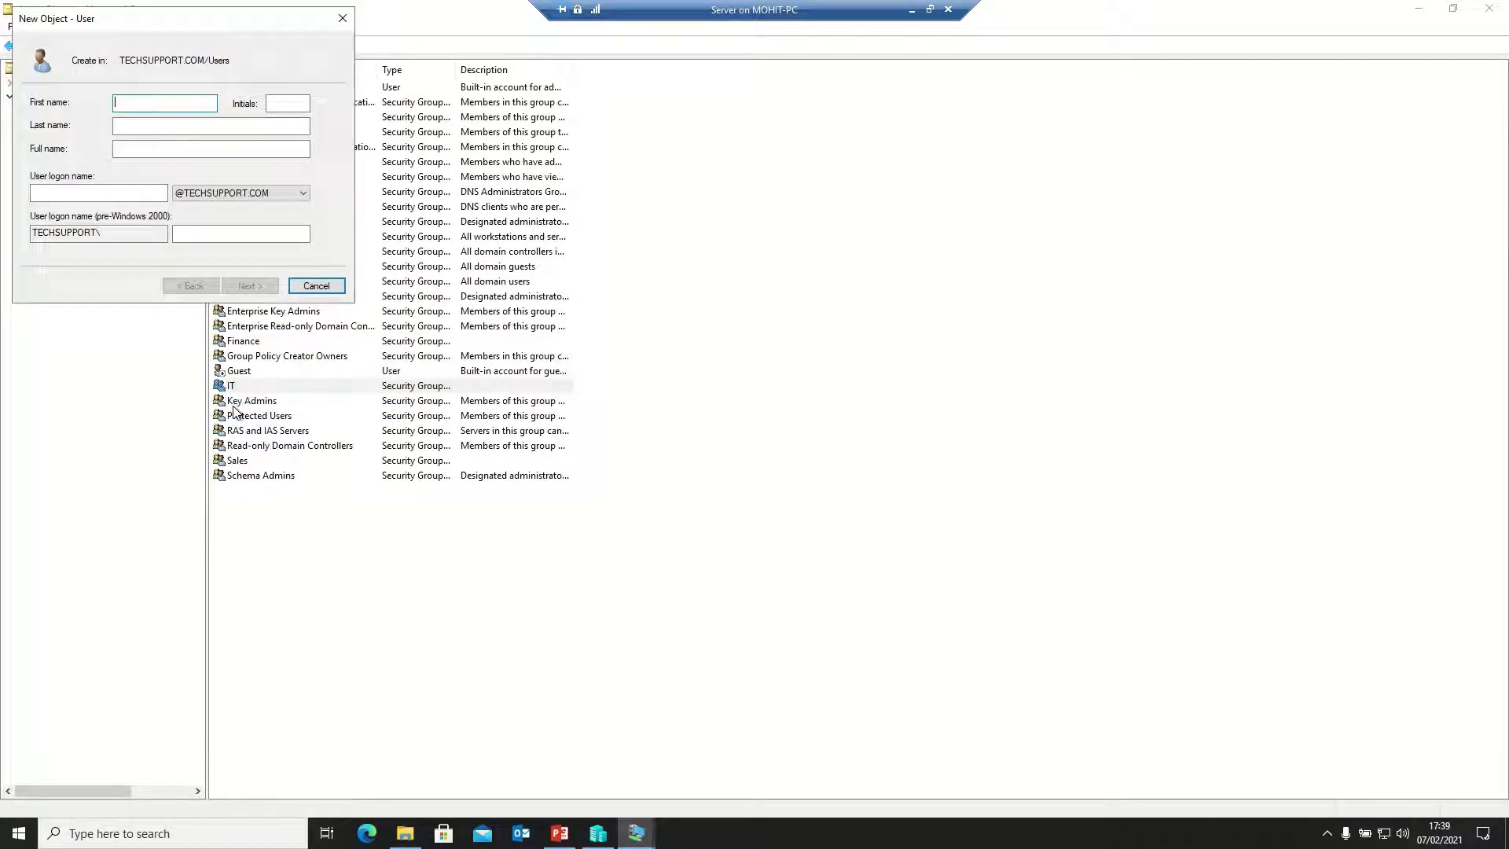
text(Mohit)
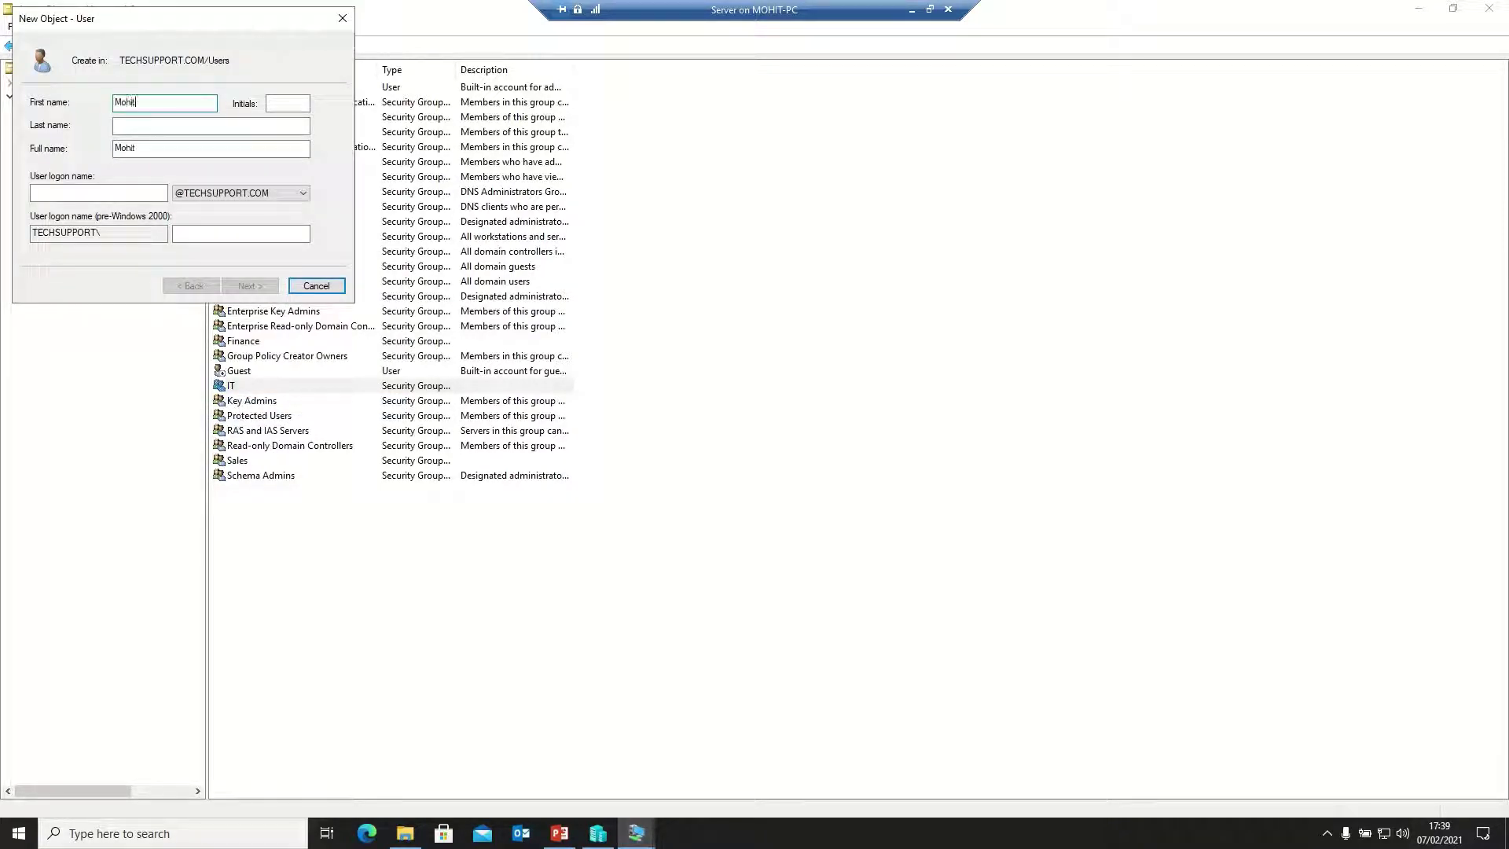
click(60, 198)
text(mohit)
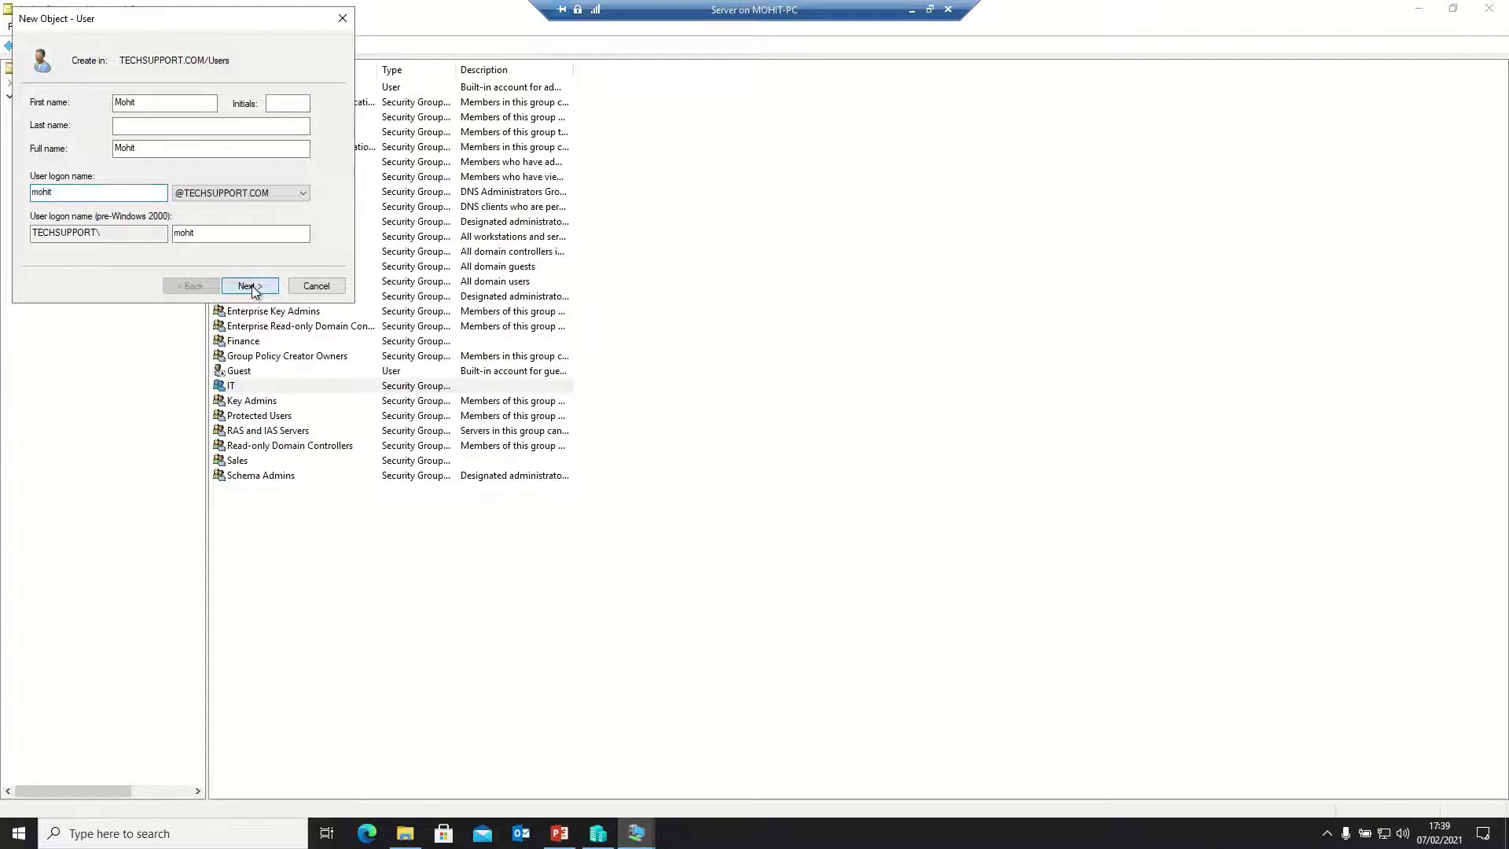
Give Mohit a never-expiring password with no change required at logon, and create the account
click(250, 286)
text(•••••)
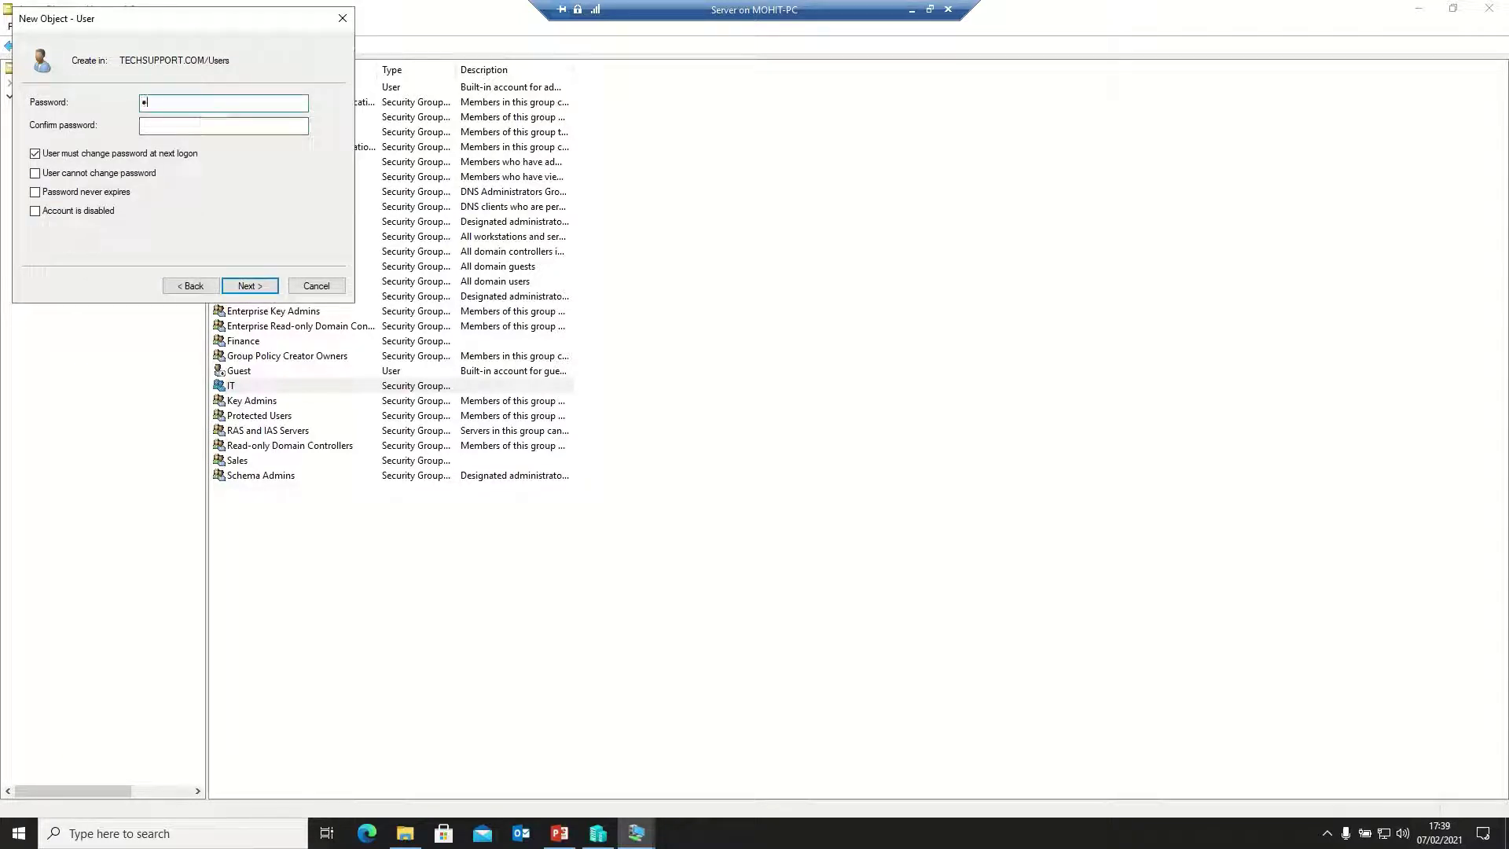
text(•••••••••••)
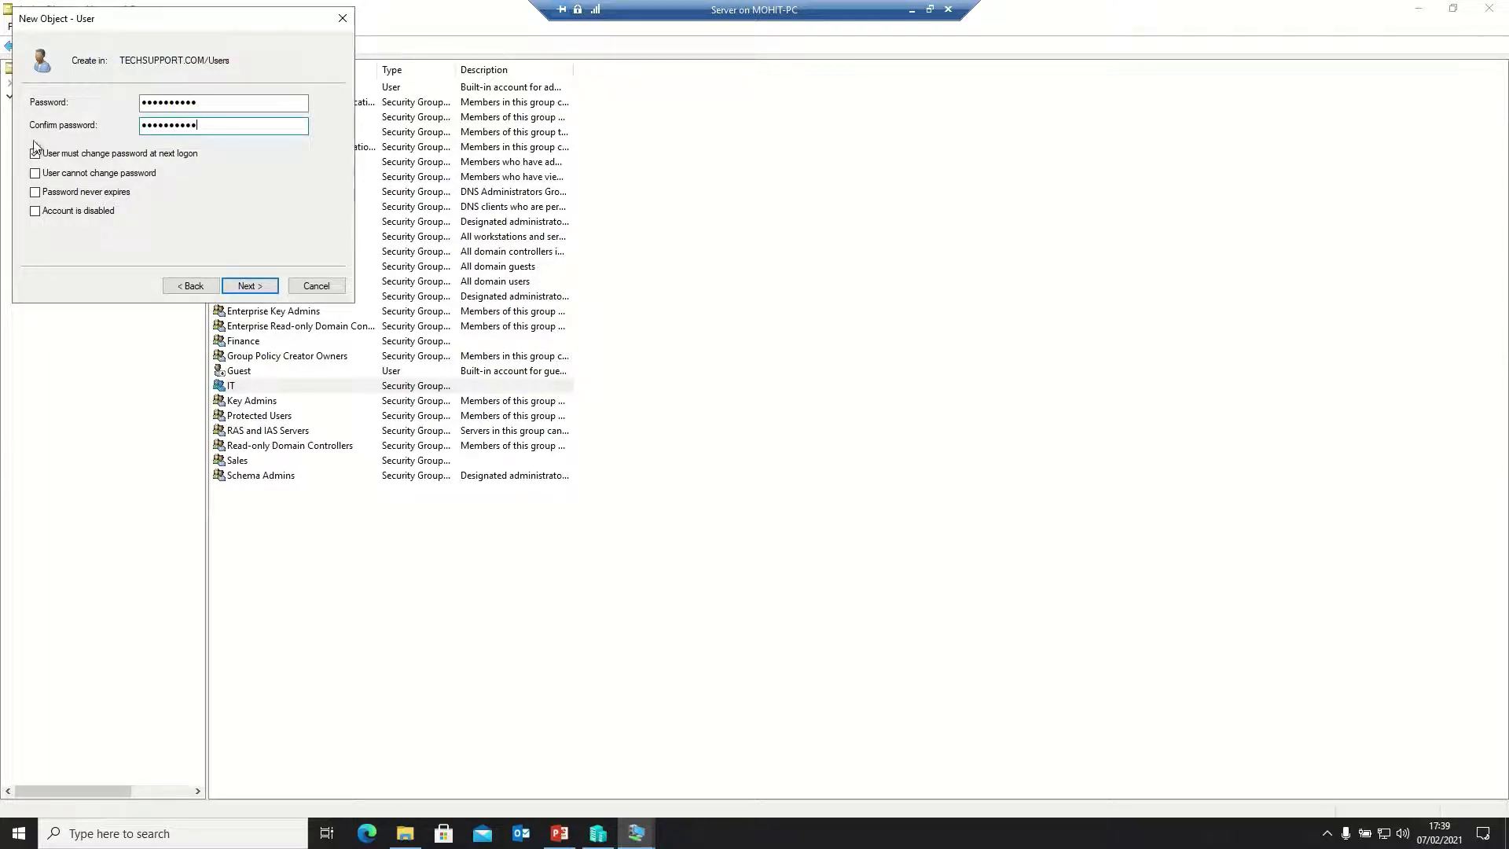
click(36, 155)
click(41, 194)
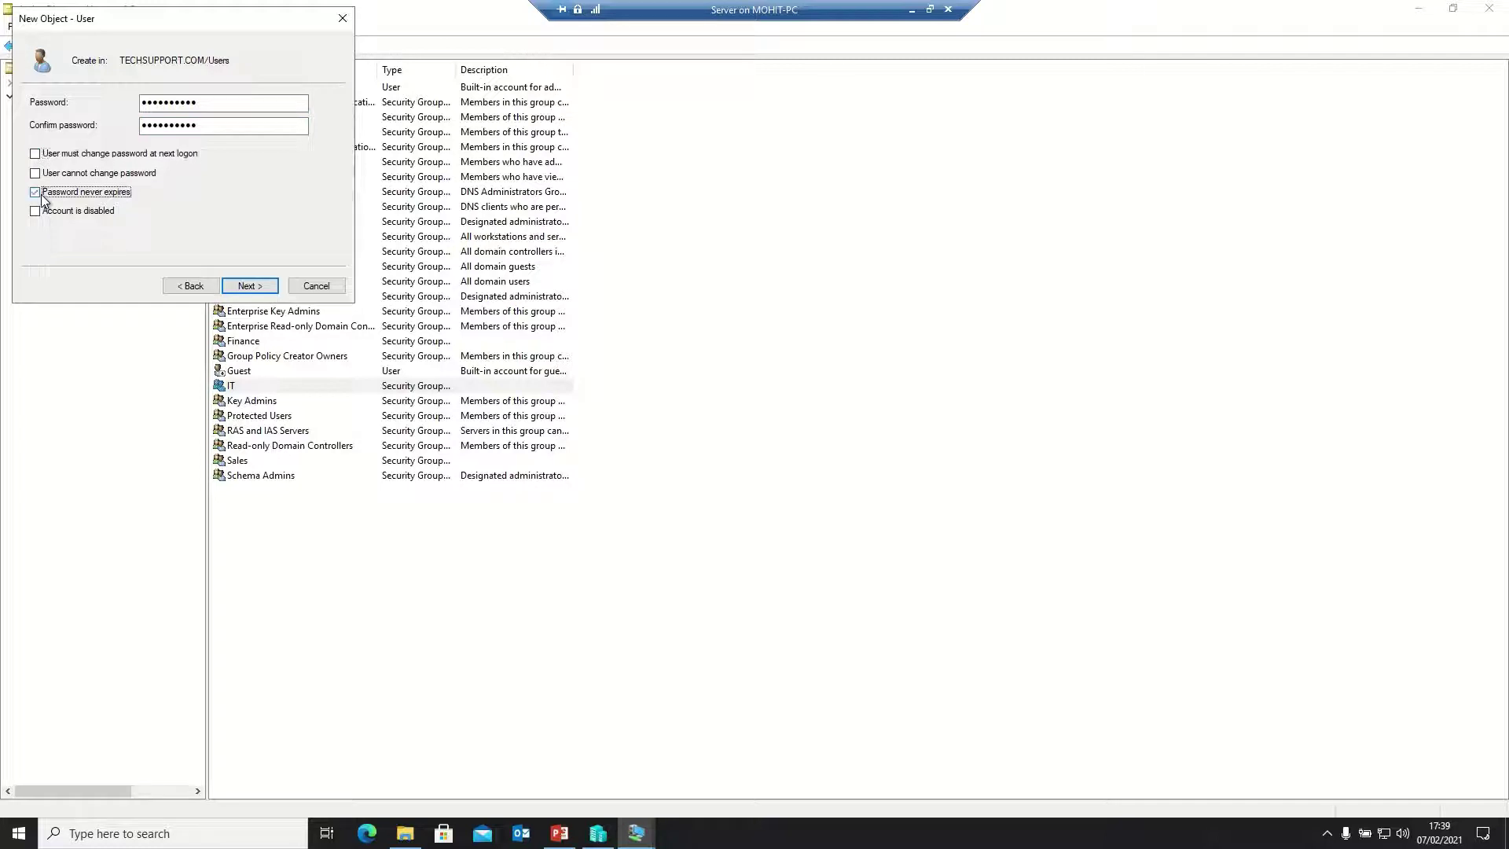
click(246, 291)
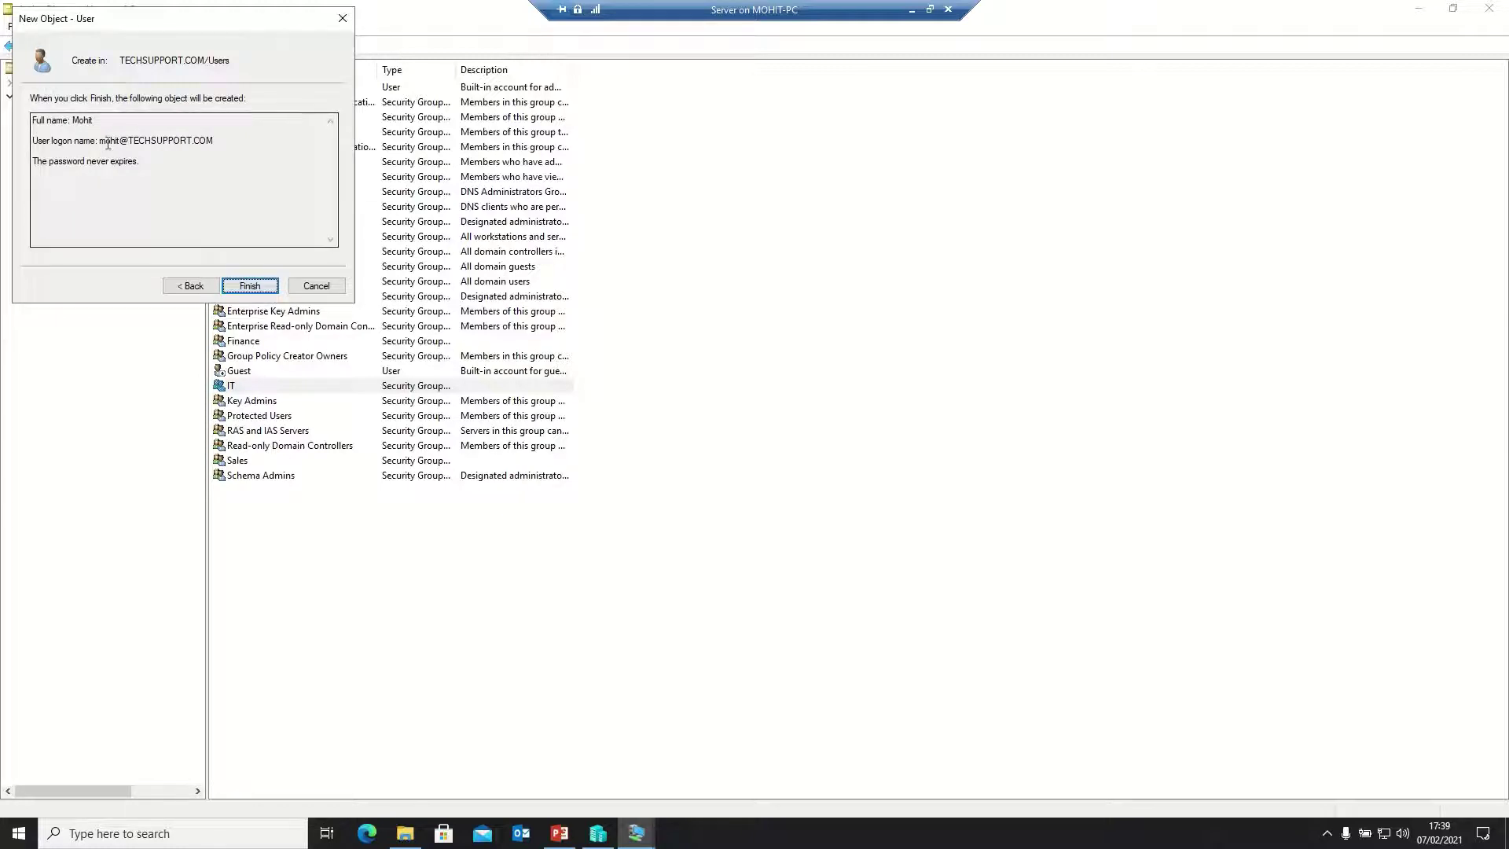
drag(100, 141, 172, 144)
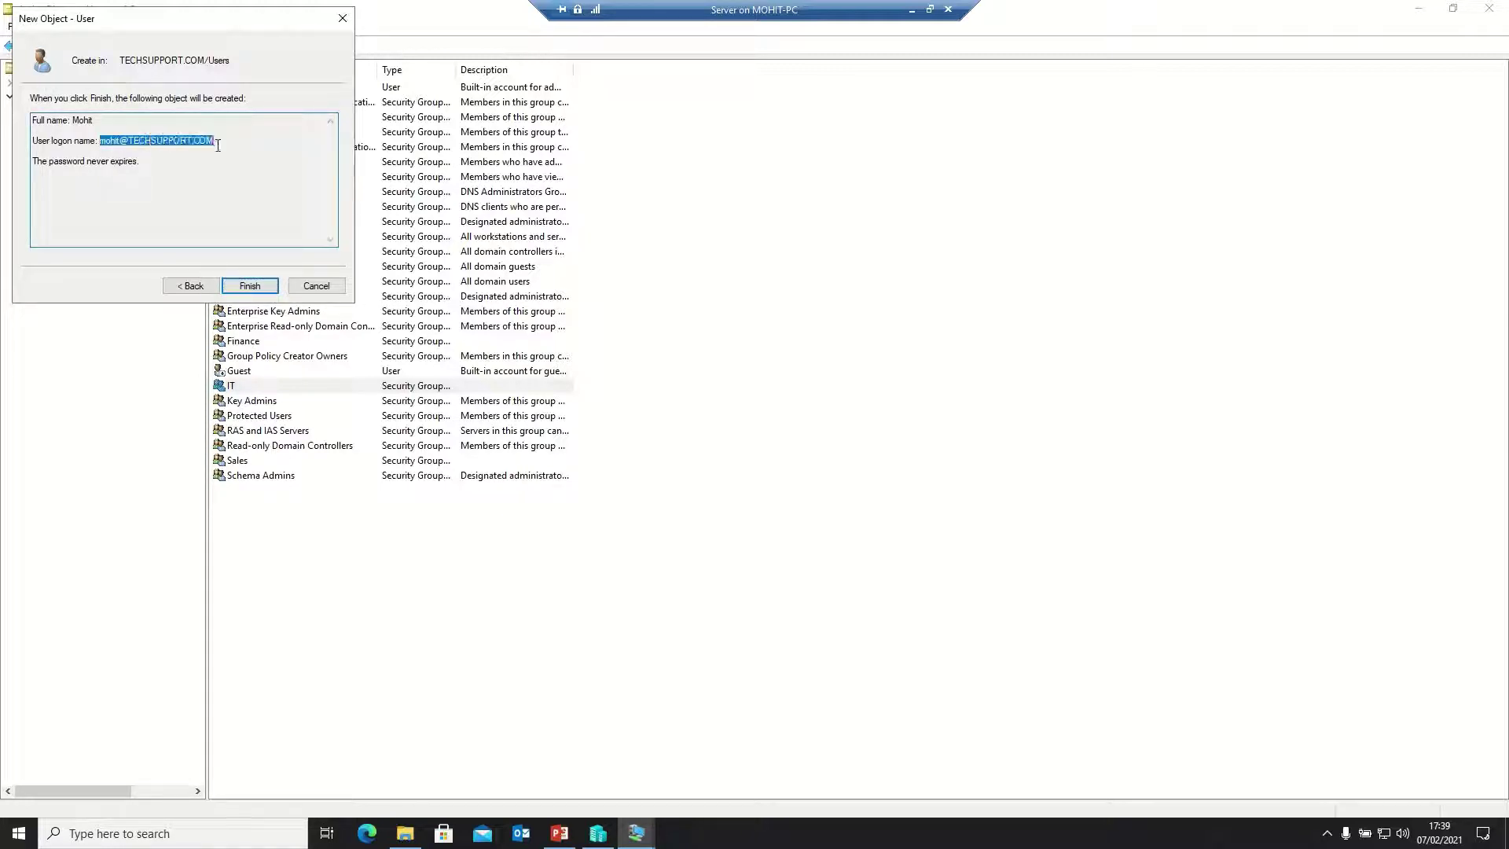
click(262, 290)
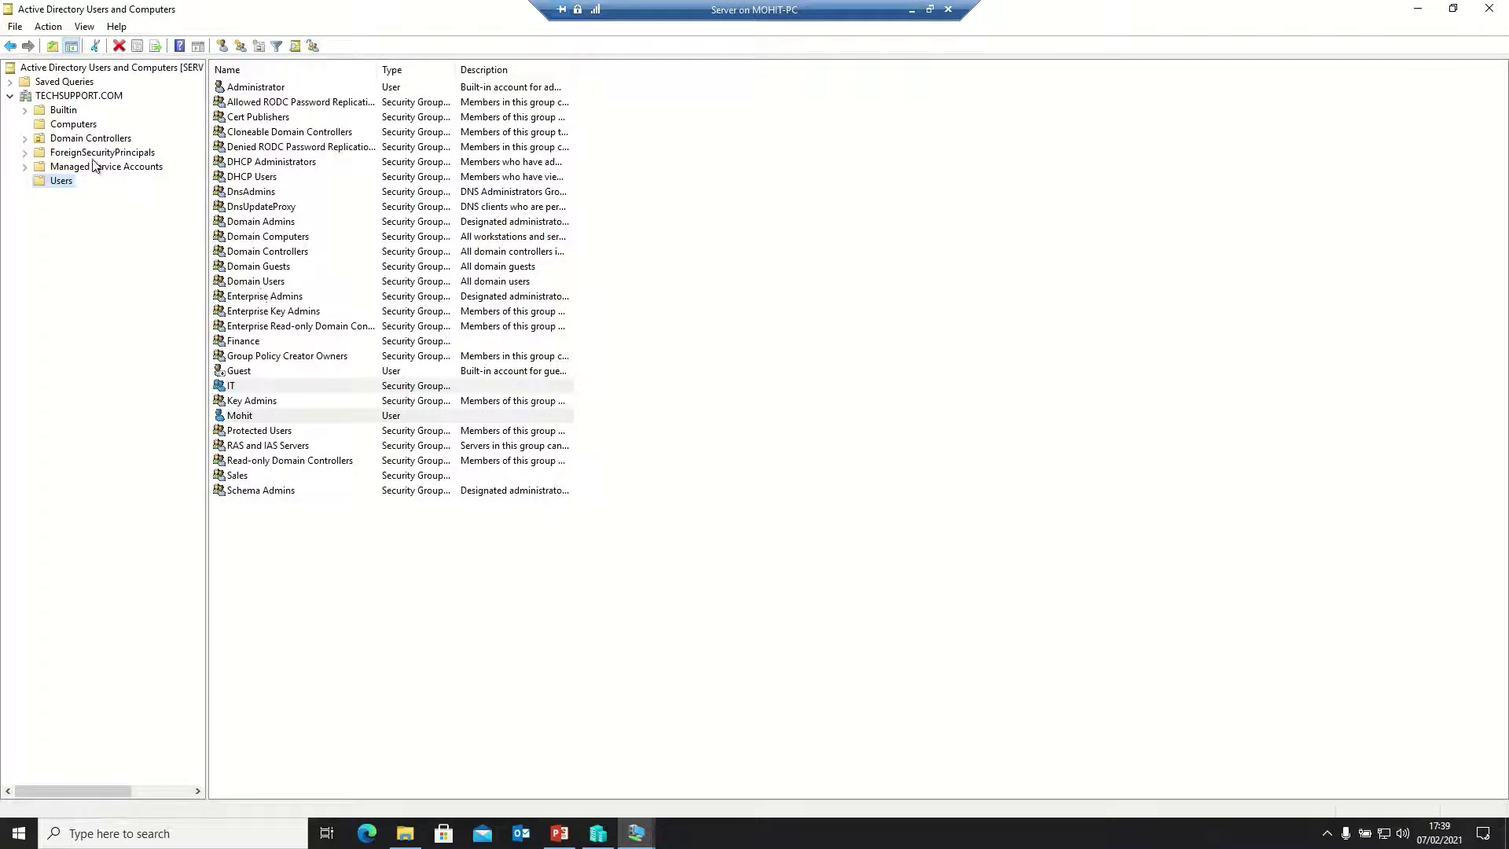
right_click(66, 185)
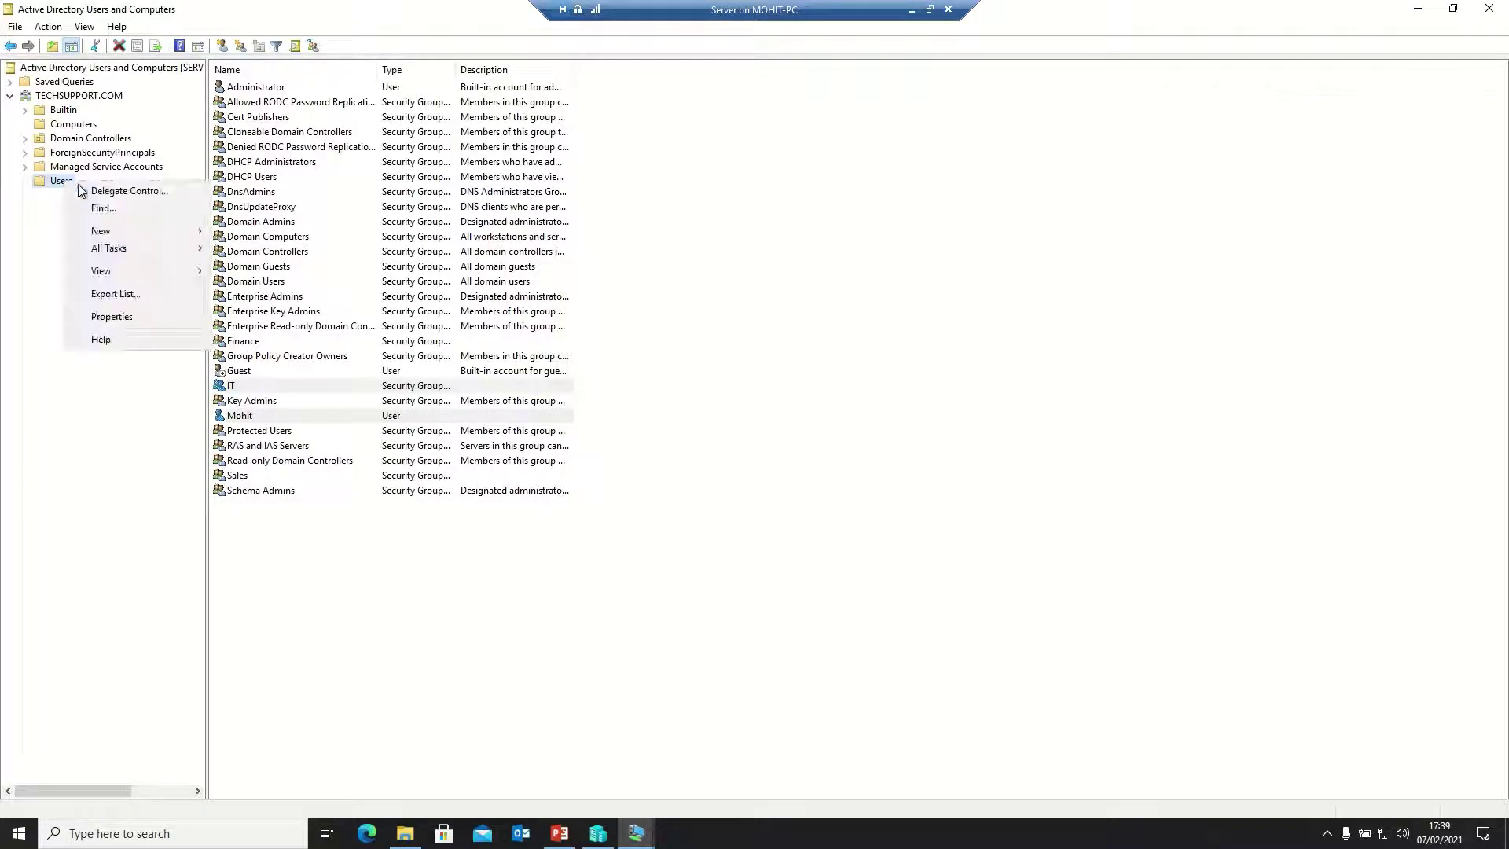
mouse_move(128, 234)
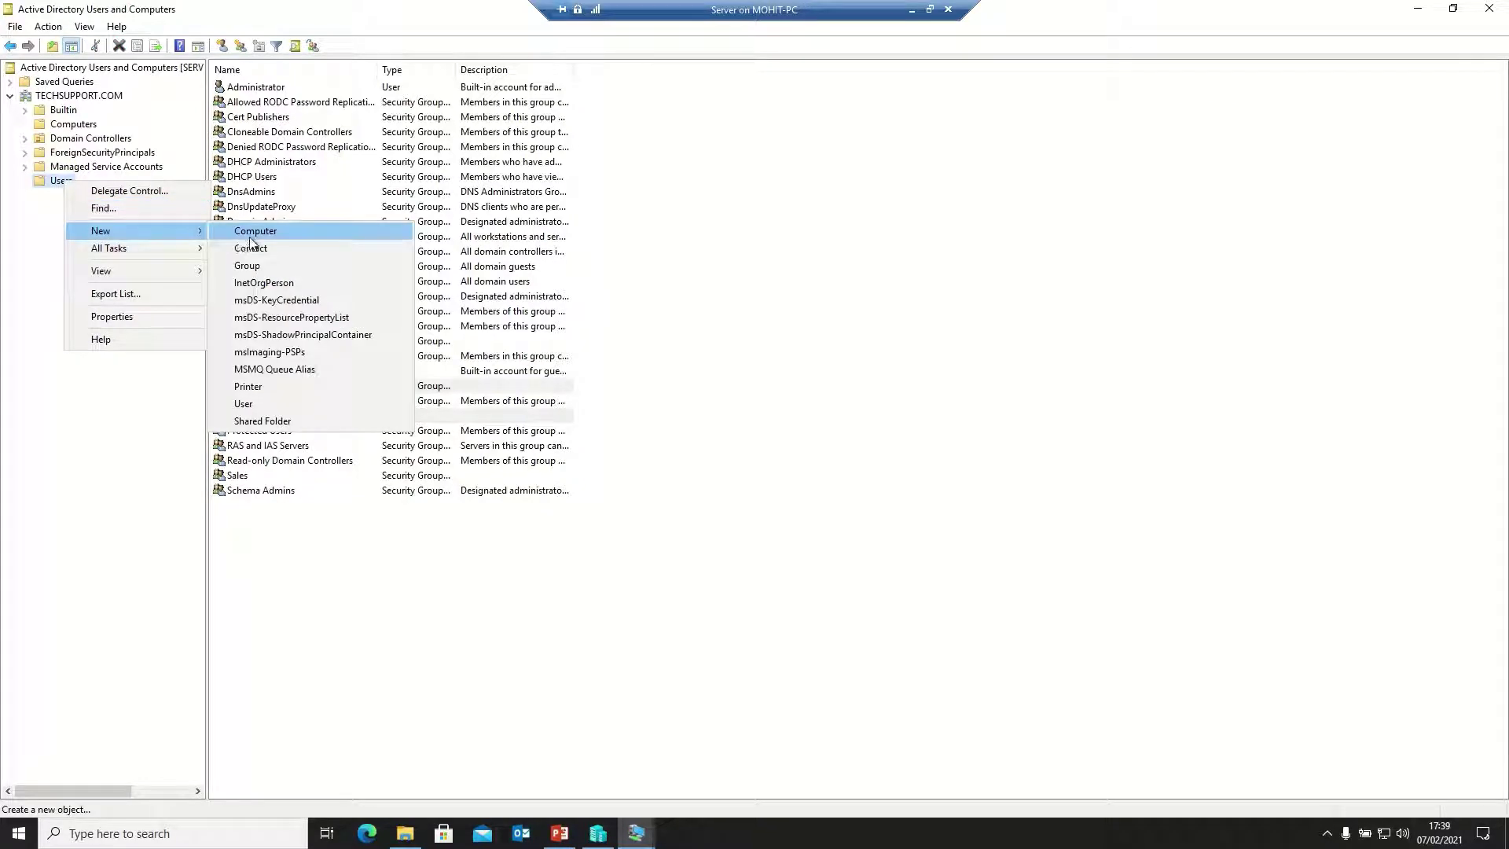
click(238, 403)
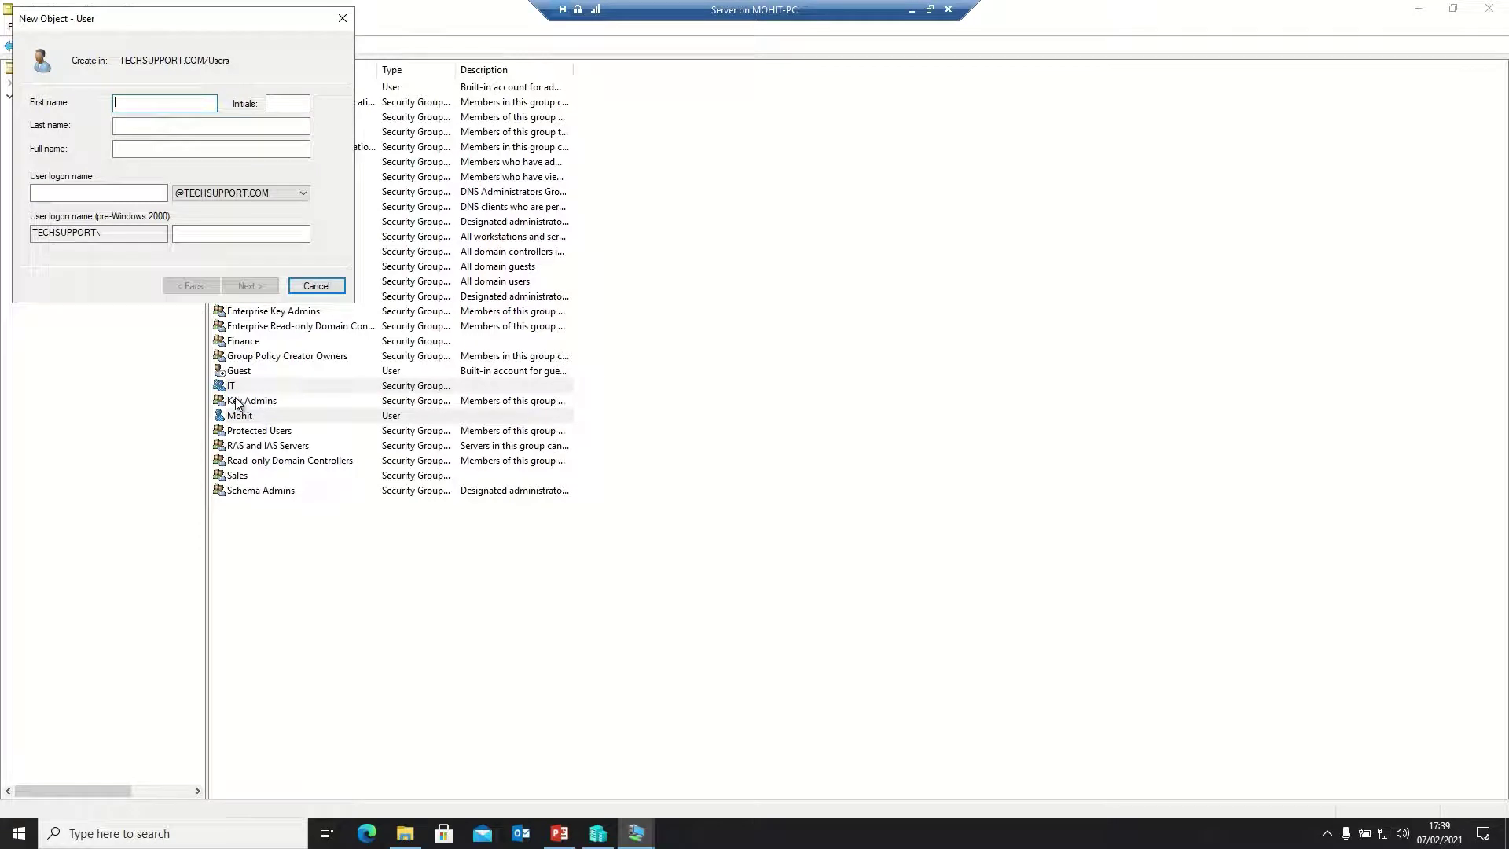
text(r)
key(Tab)
key(Tab)
key(Tab)
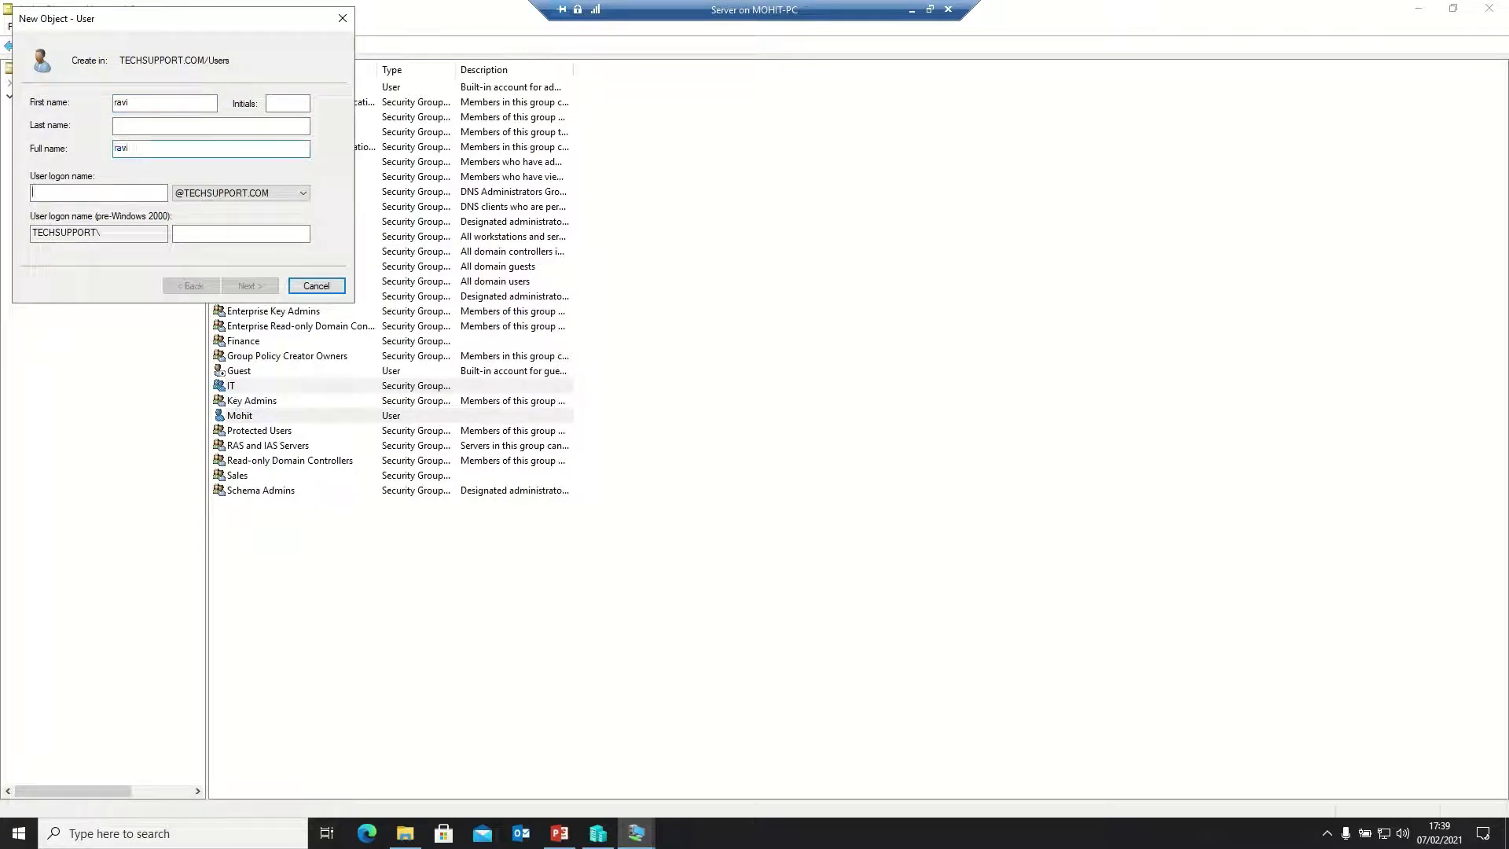
text(rab)
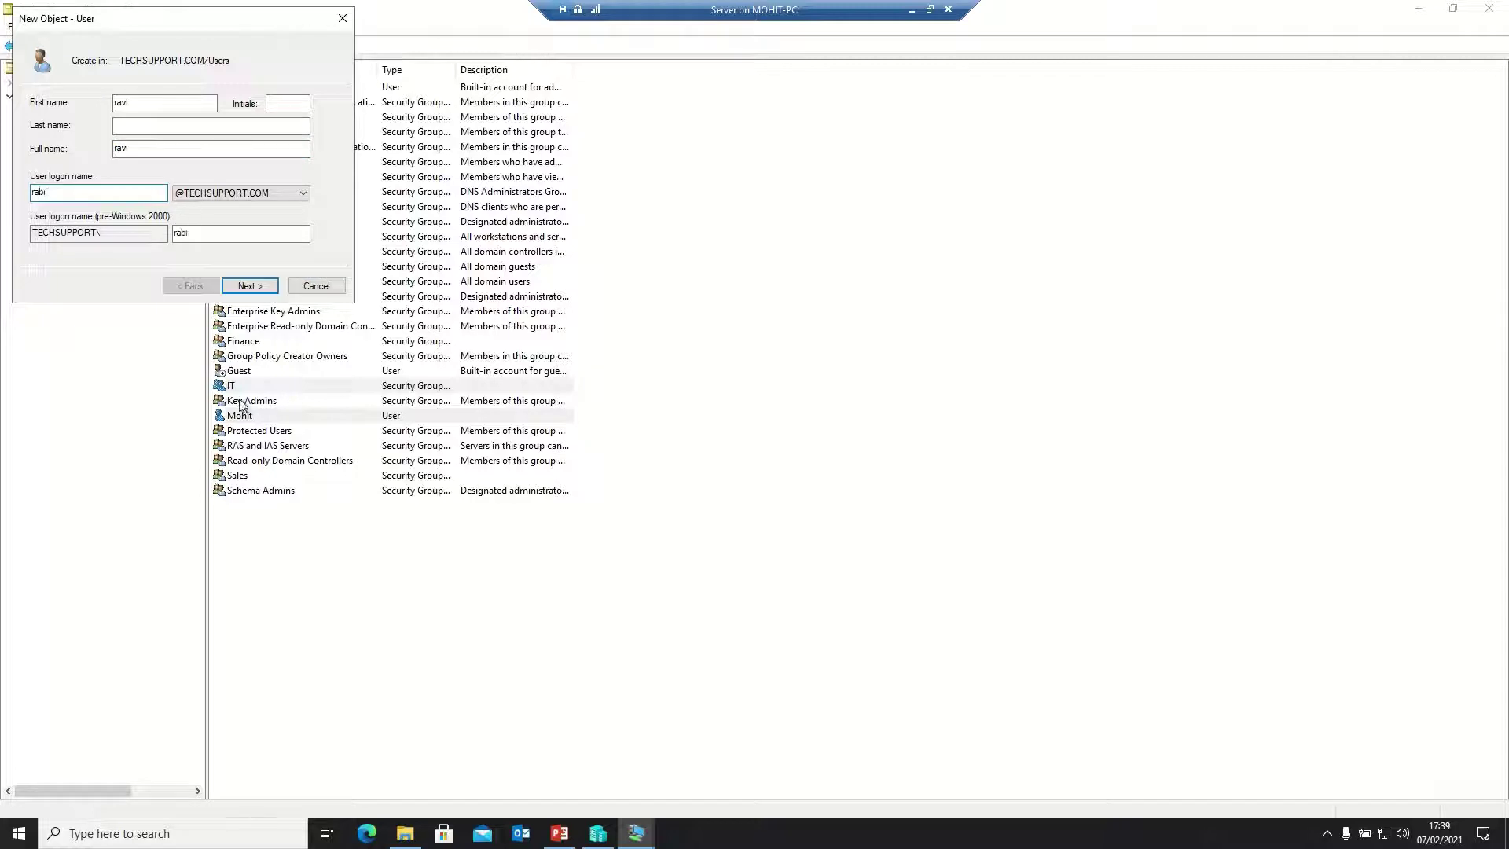
key(BackSpace)
Give ravi a never-expiring password with no forced change at logon, and finish the account
click(246, 286)
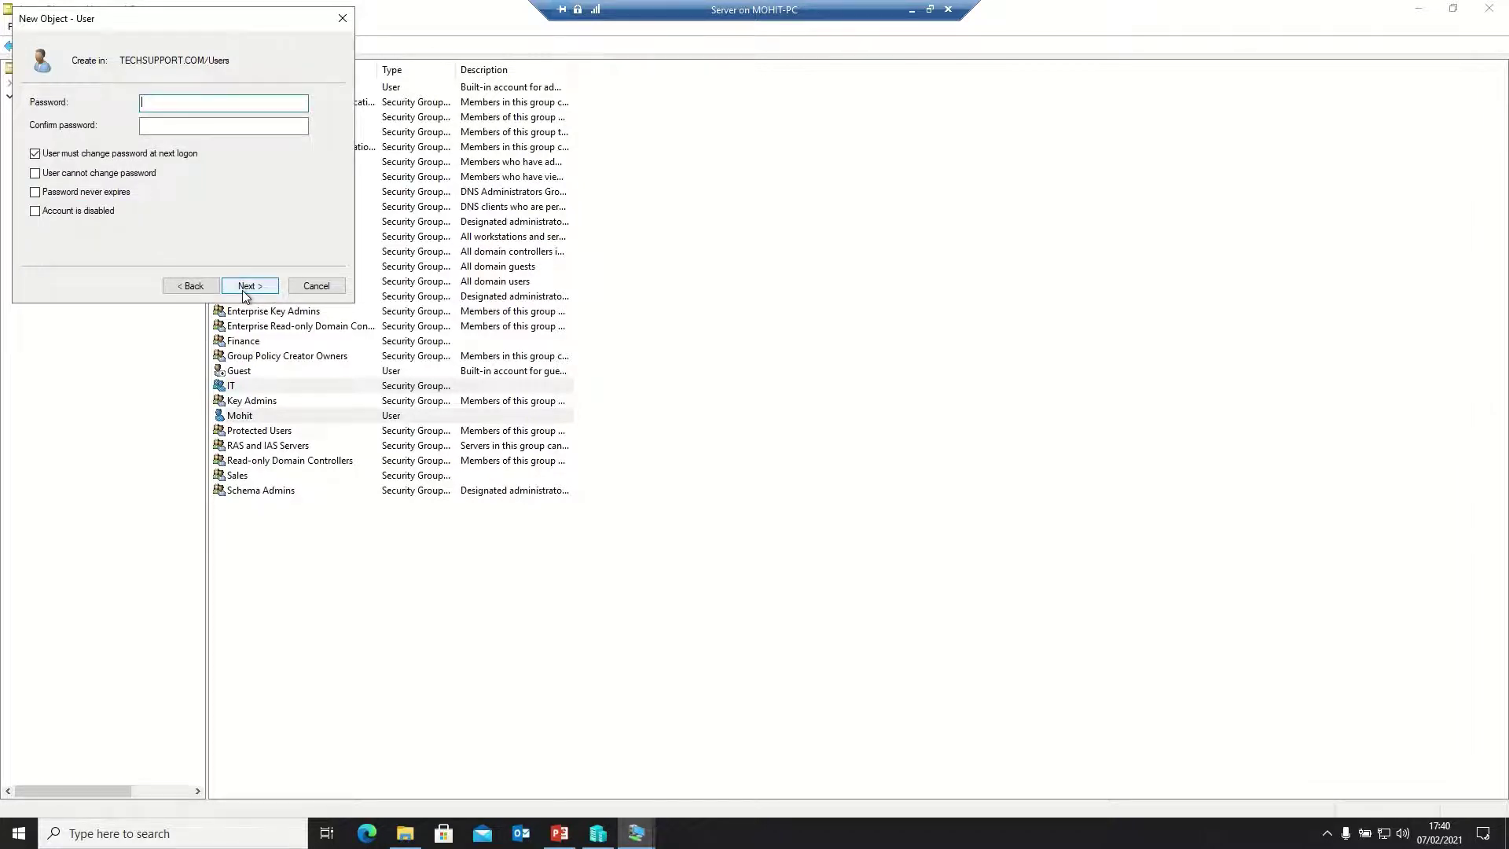
text(P@ssw0rd1P@ssw)
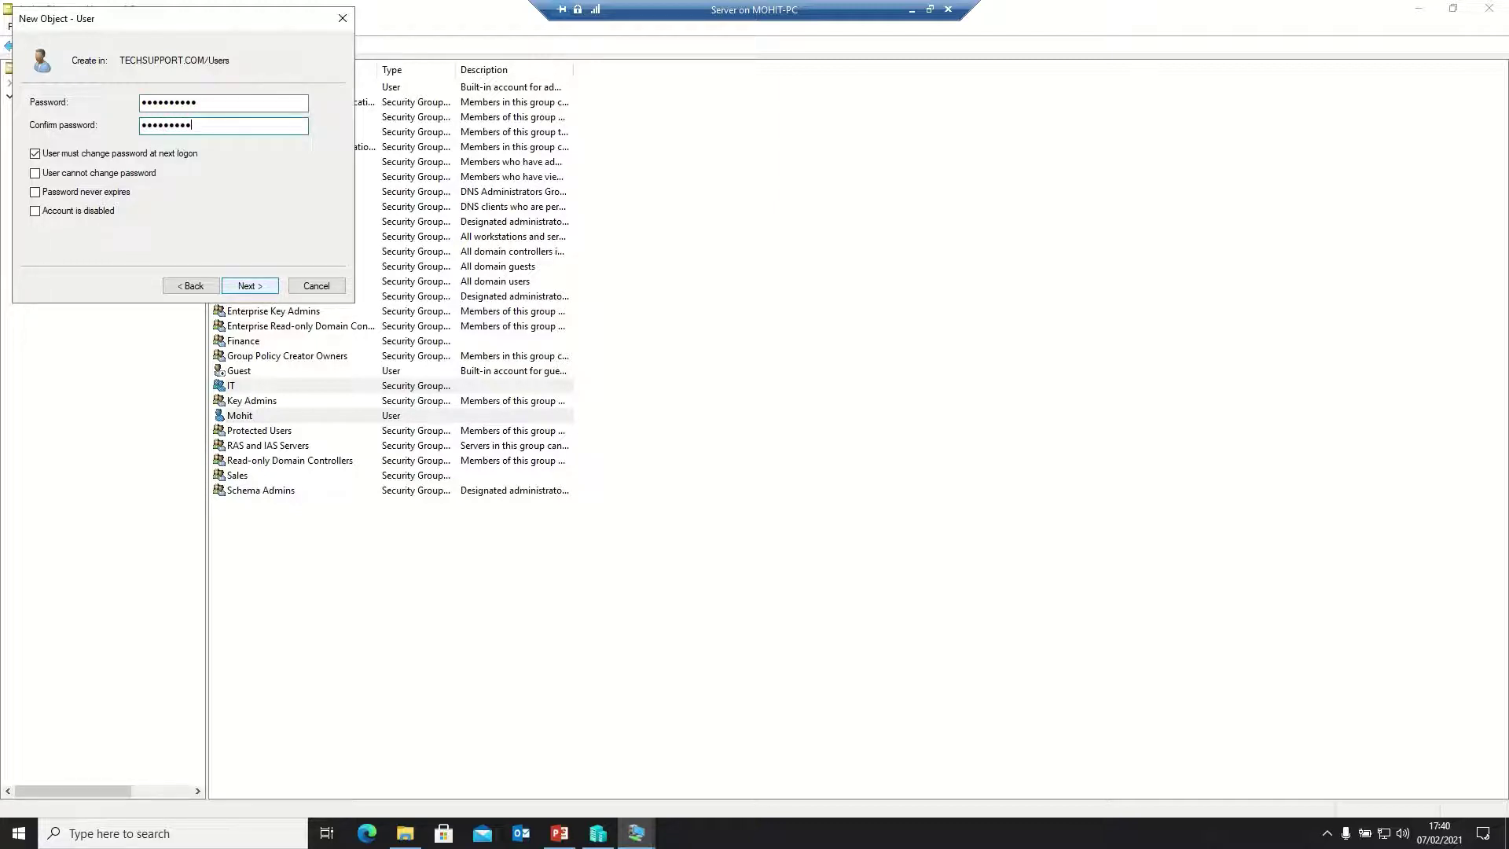
click(131, 153)
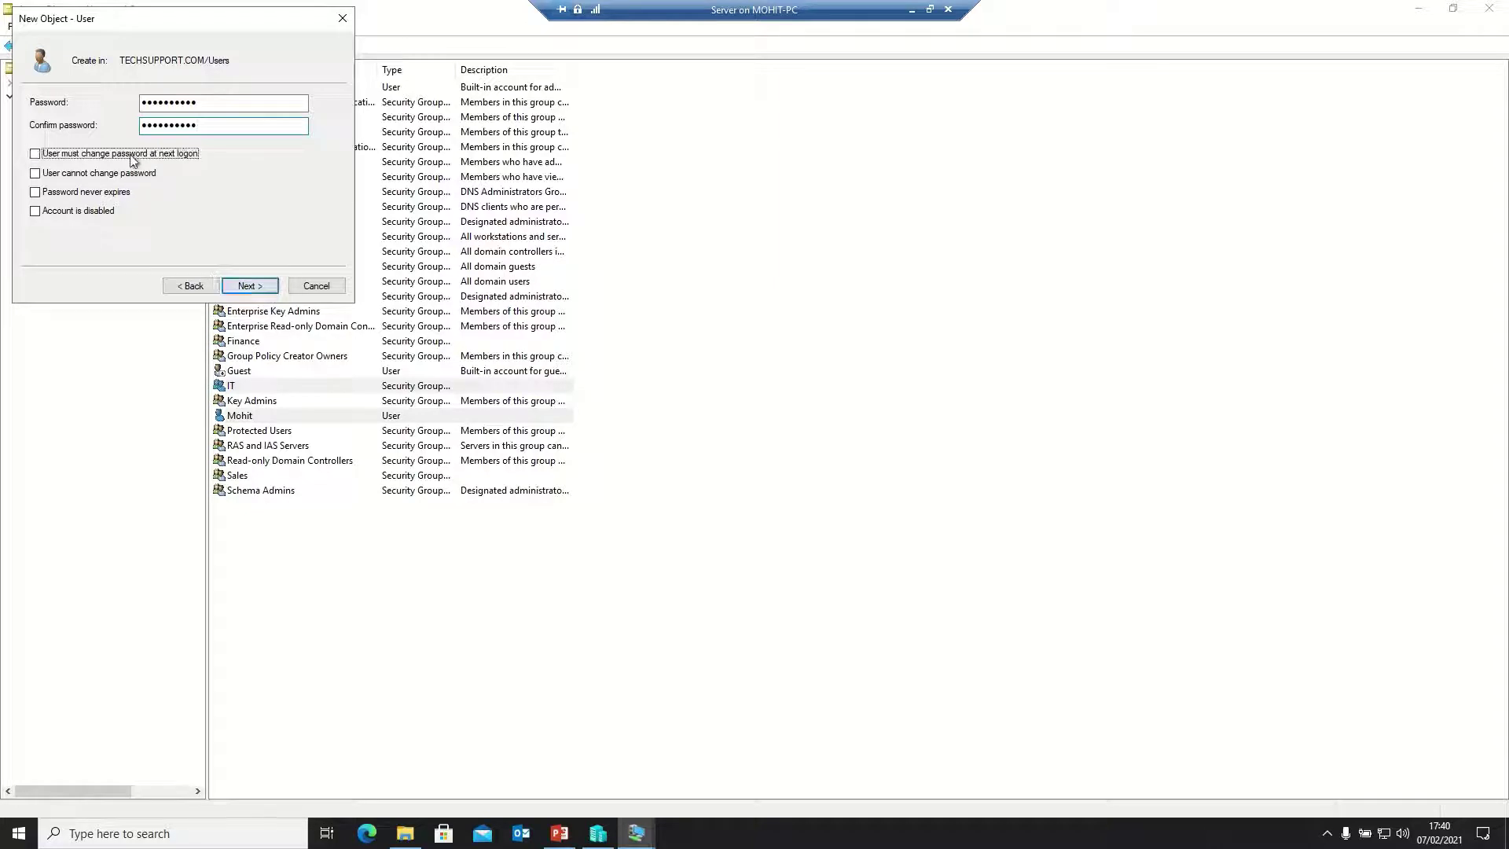
click(93, 192)
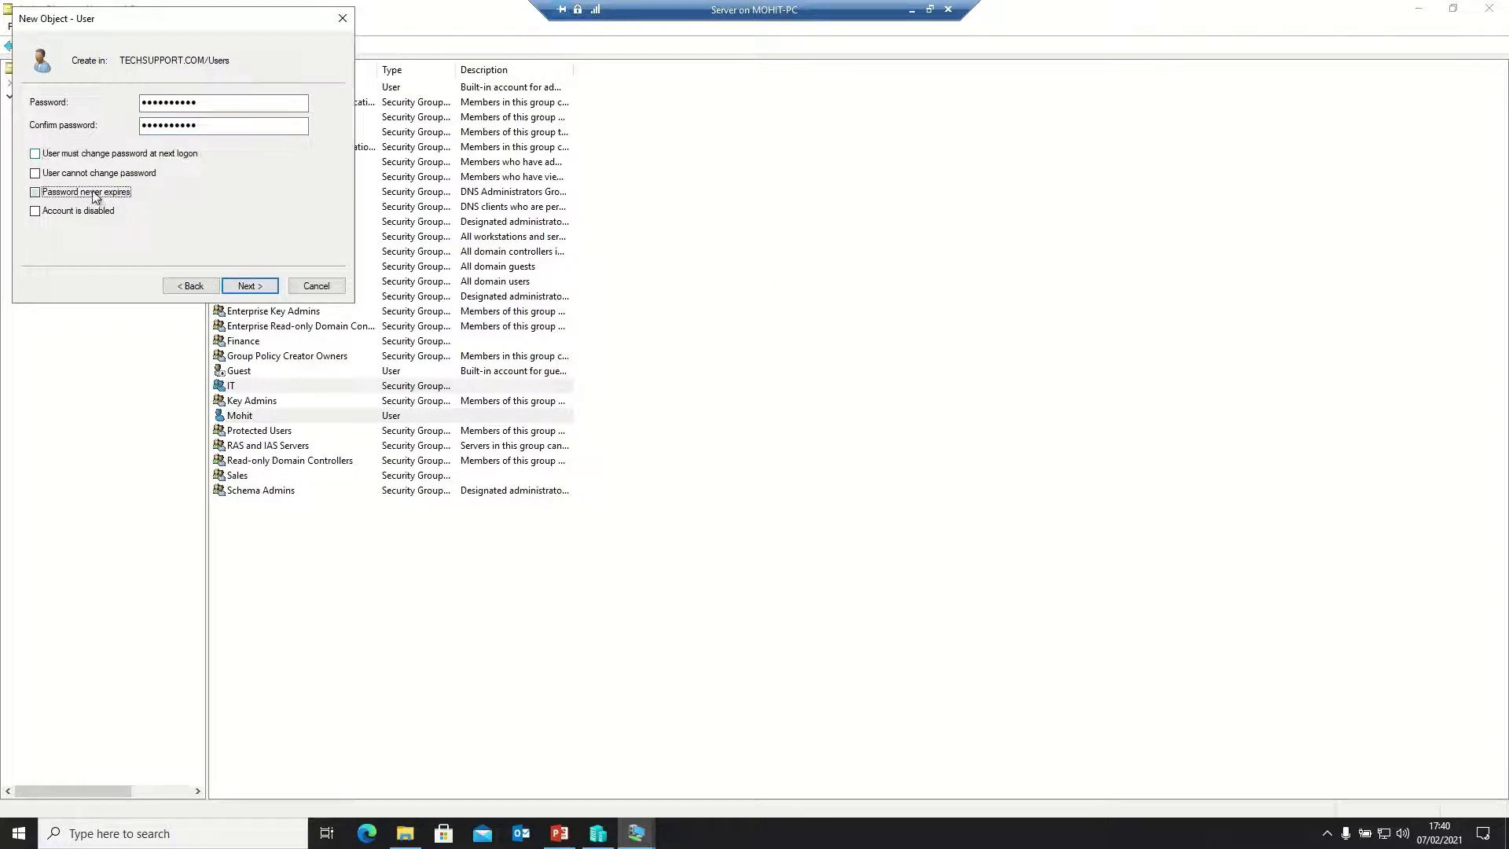
click(233, 287)
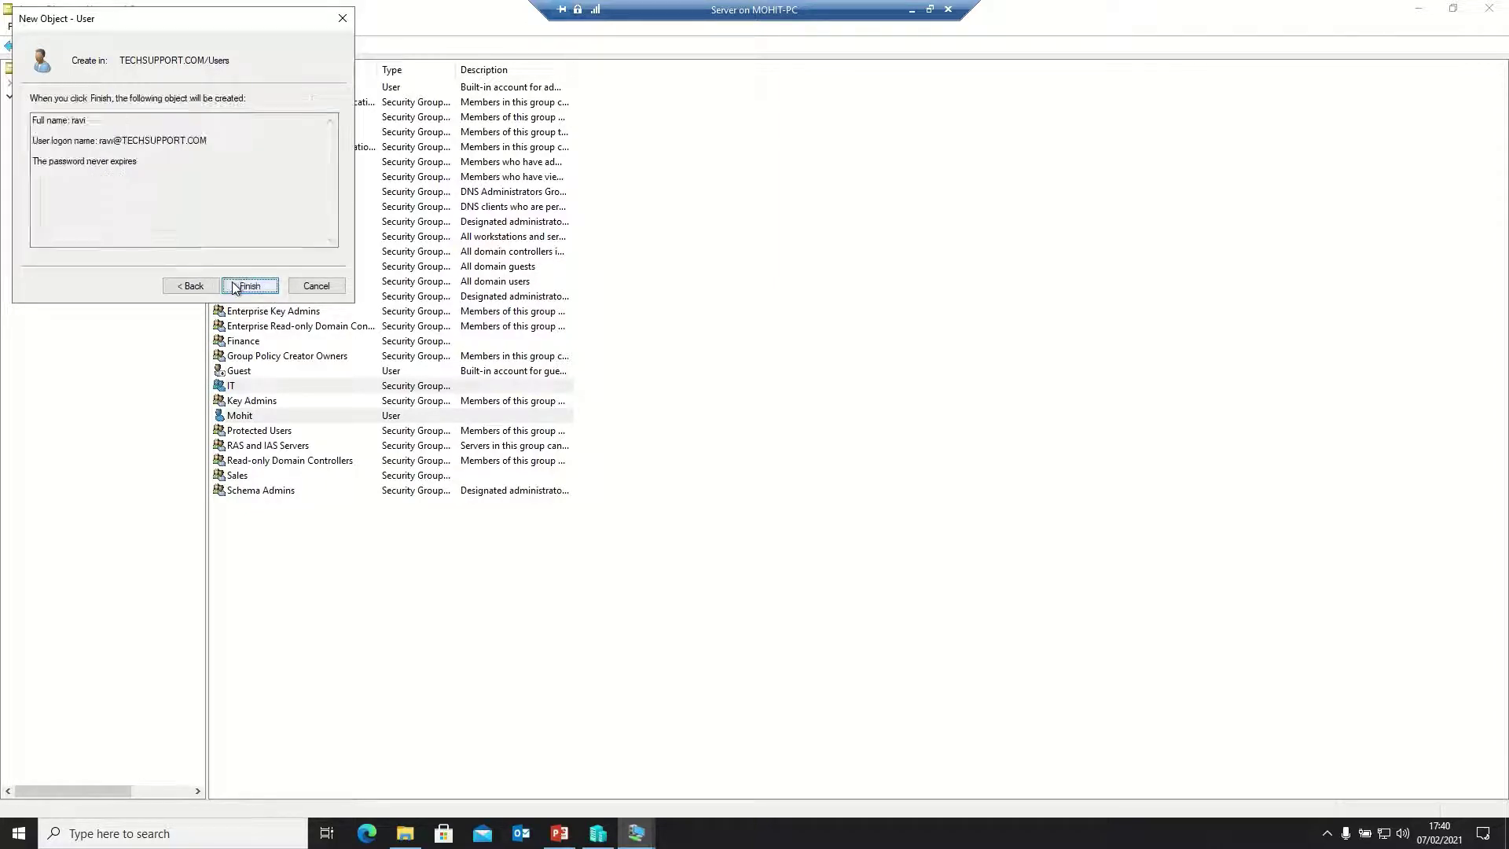
click(233, 287)
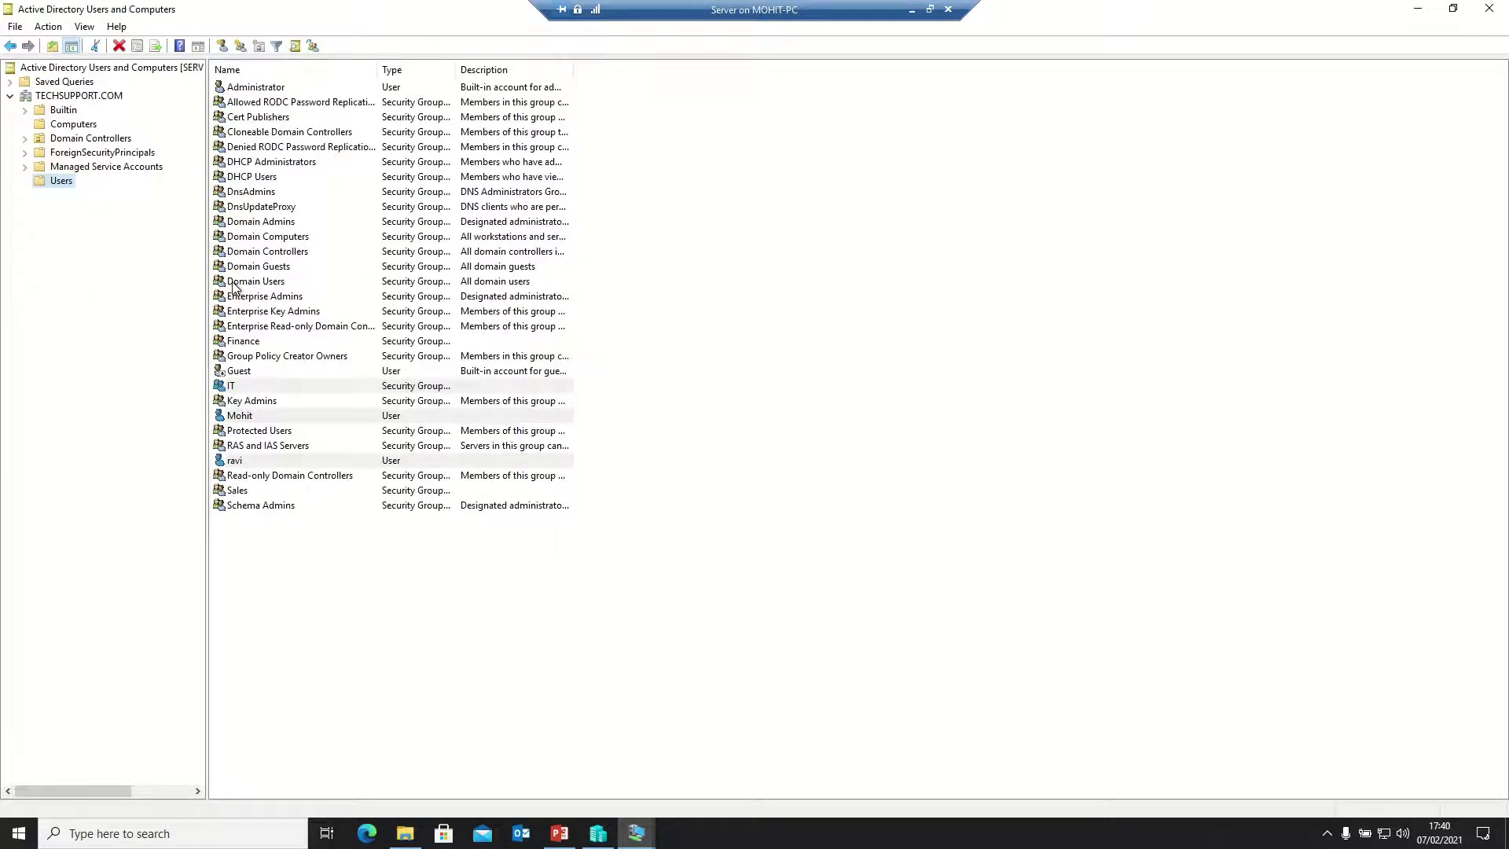
Start a new user with first name John and logon name john
right_click(65, 184)
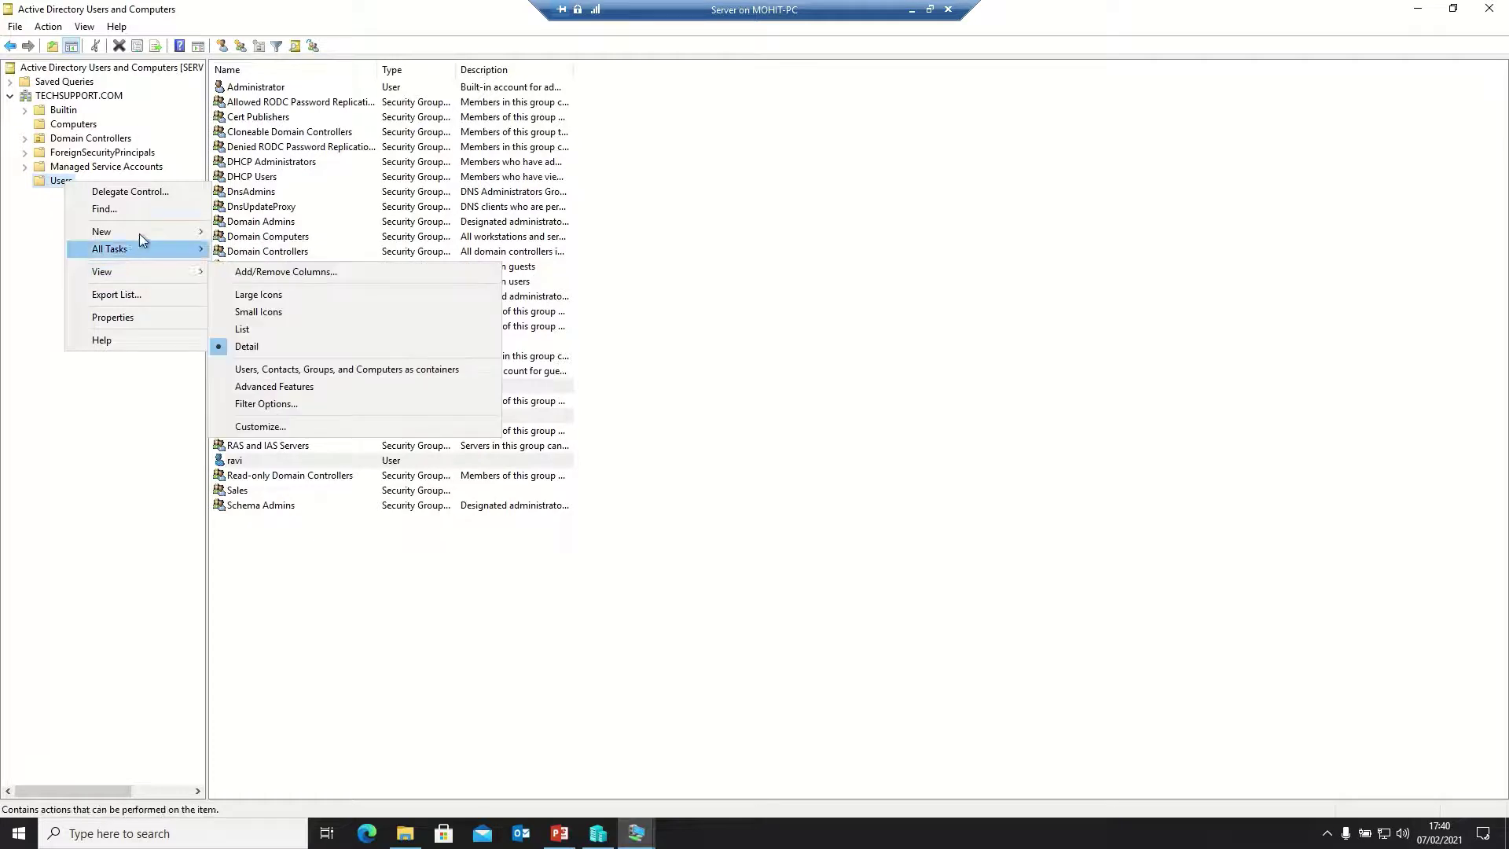
mouse_move(157, 232)
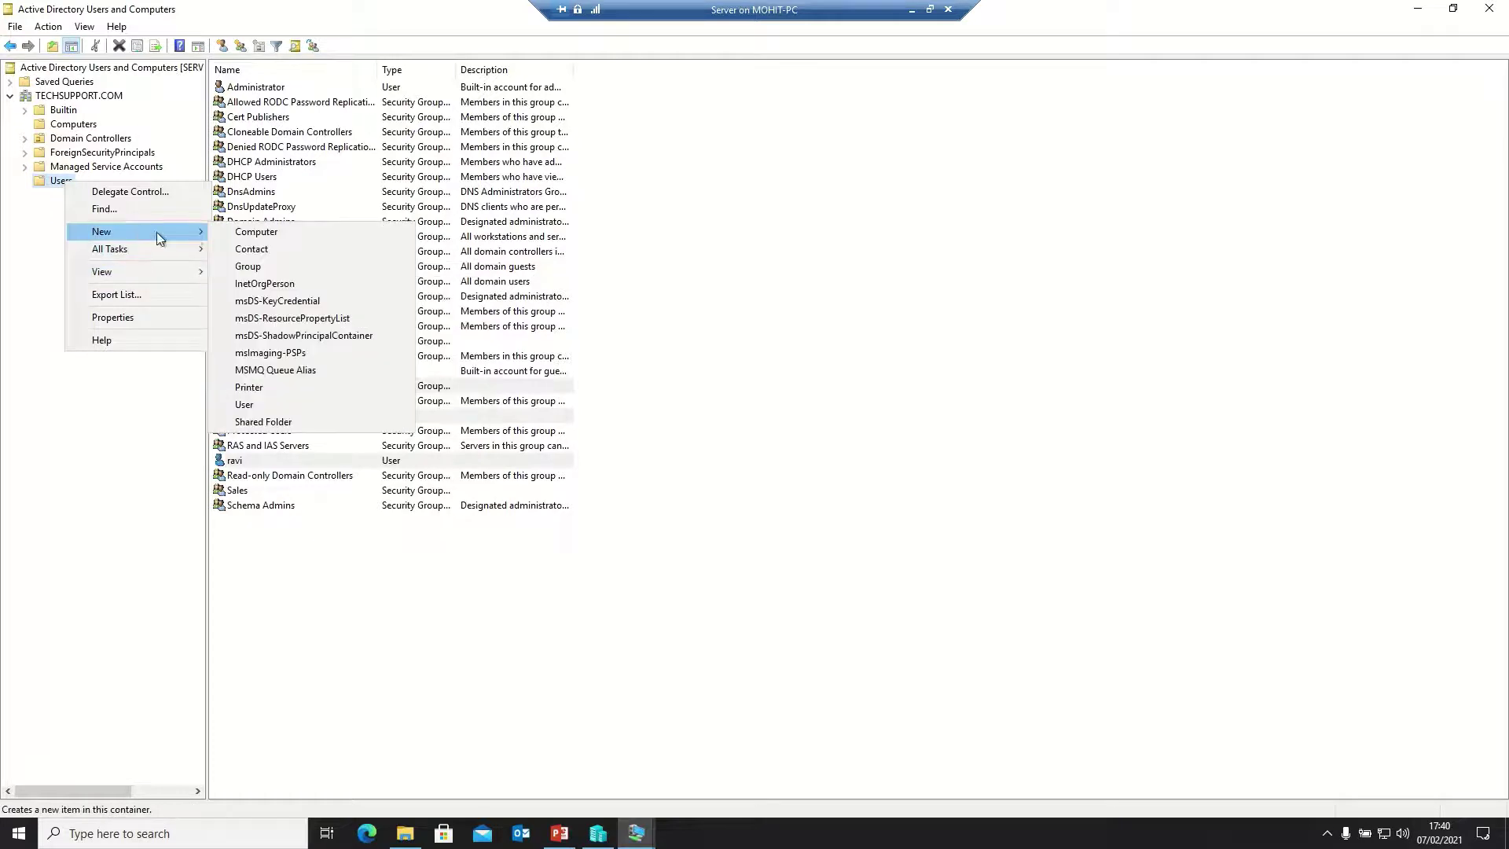
click(251, 406)
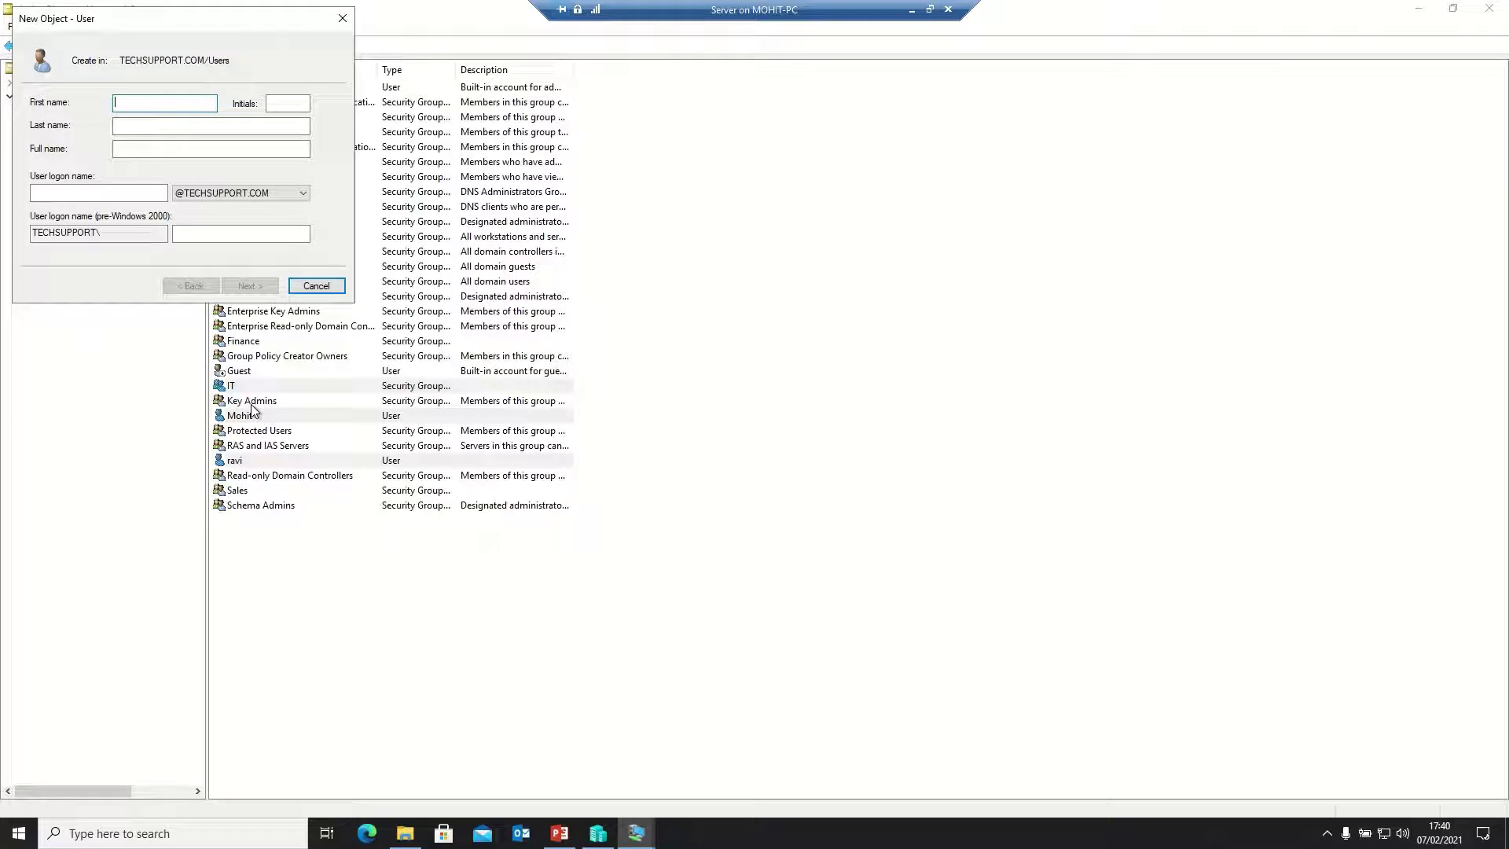
text(John)
key(Tab)
key(Tab)
text(john)
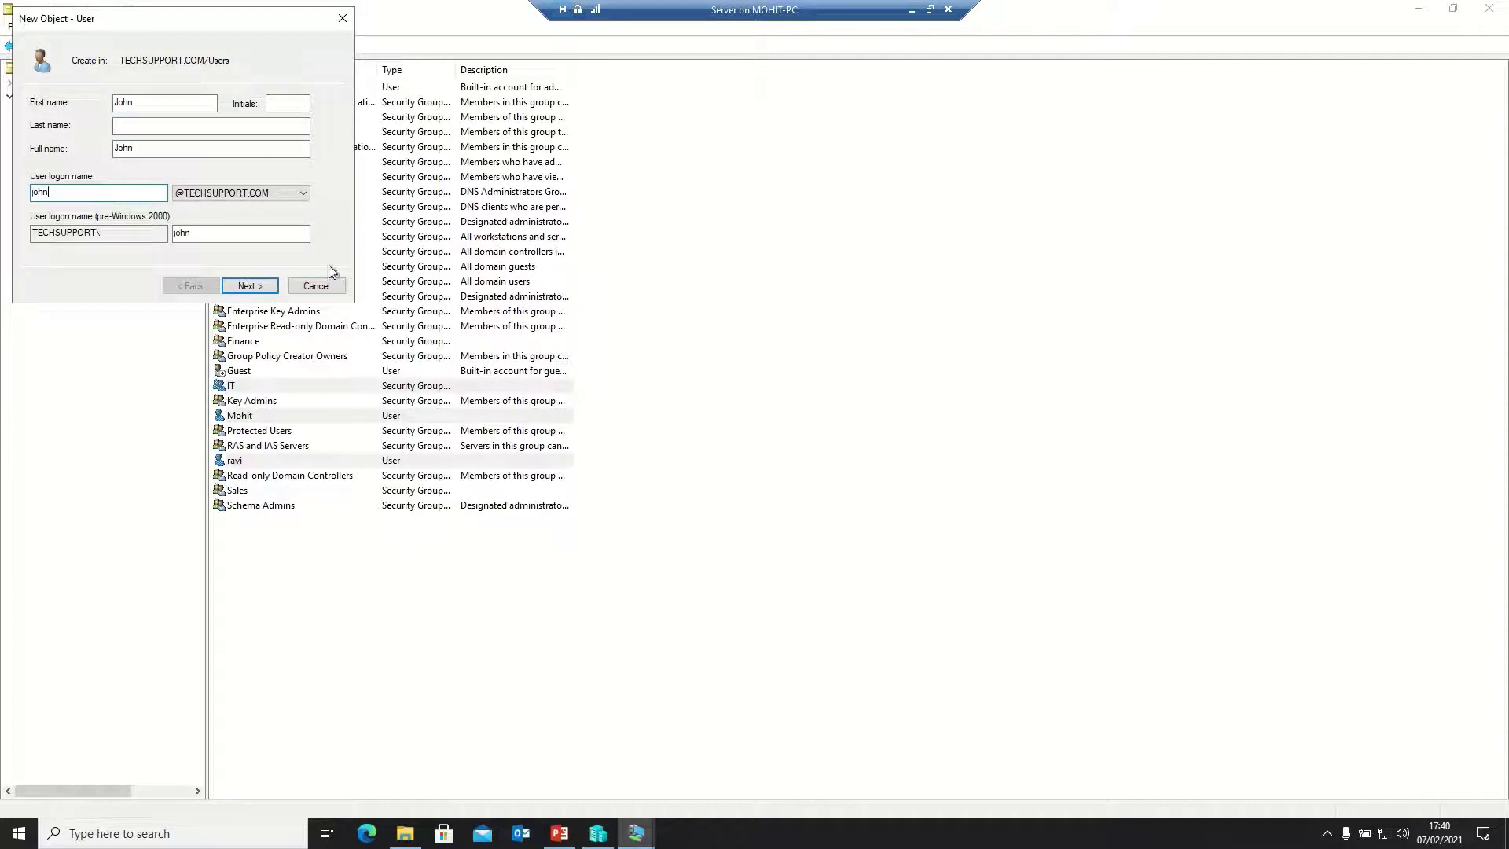
Give John a never-expiring password with no forced change at logon, and finish the account
click(247, 290)
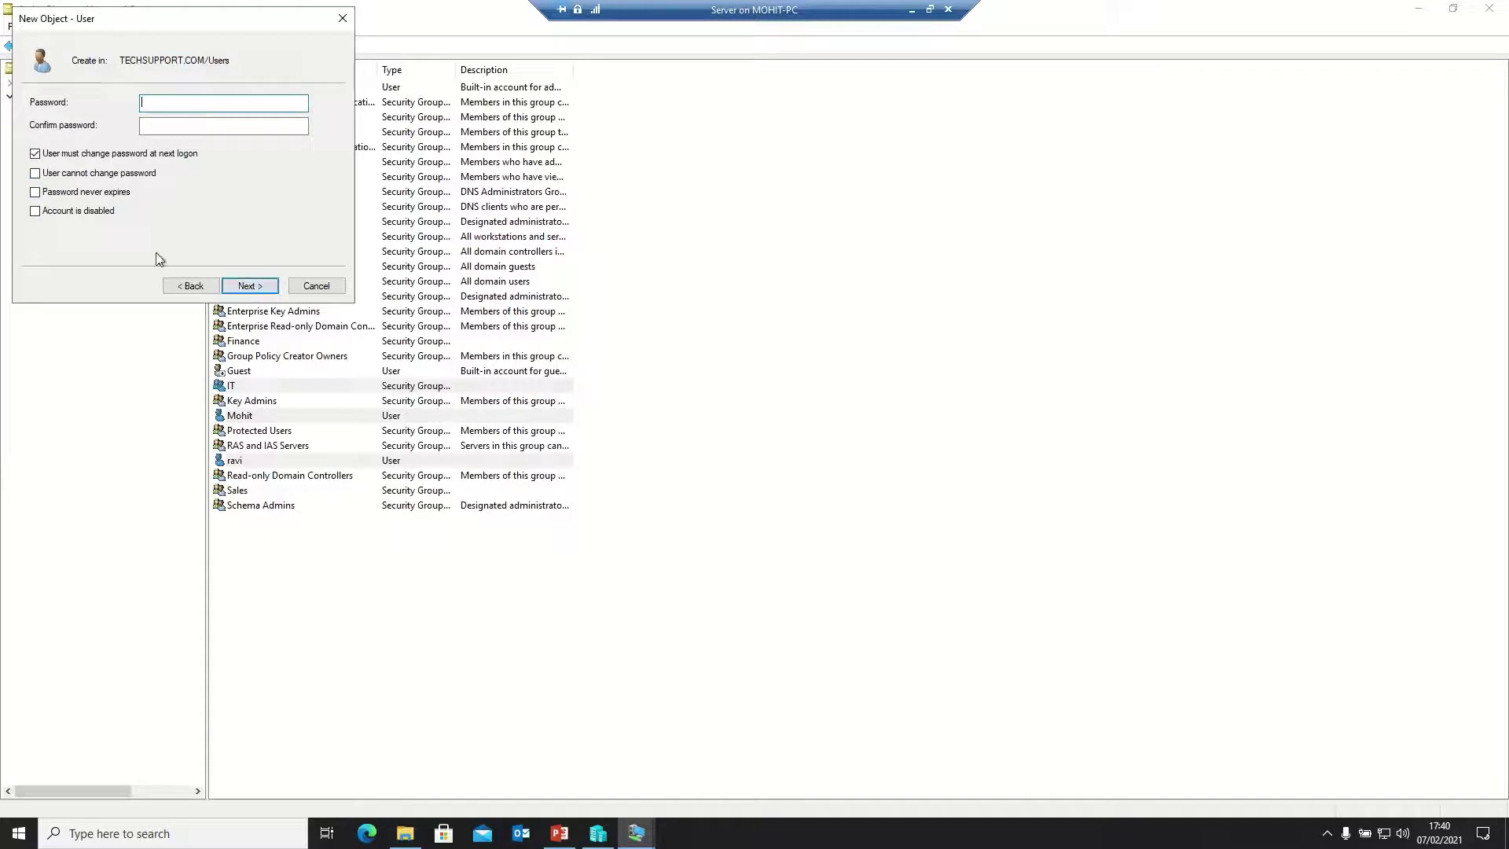
click(118, 153)
click(105, 192)
click(204, 105)
text(•••••••)
click(224, 126)
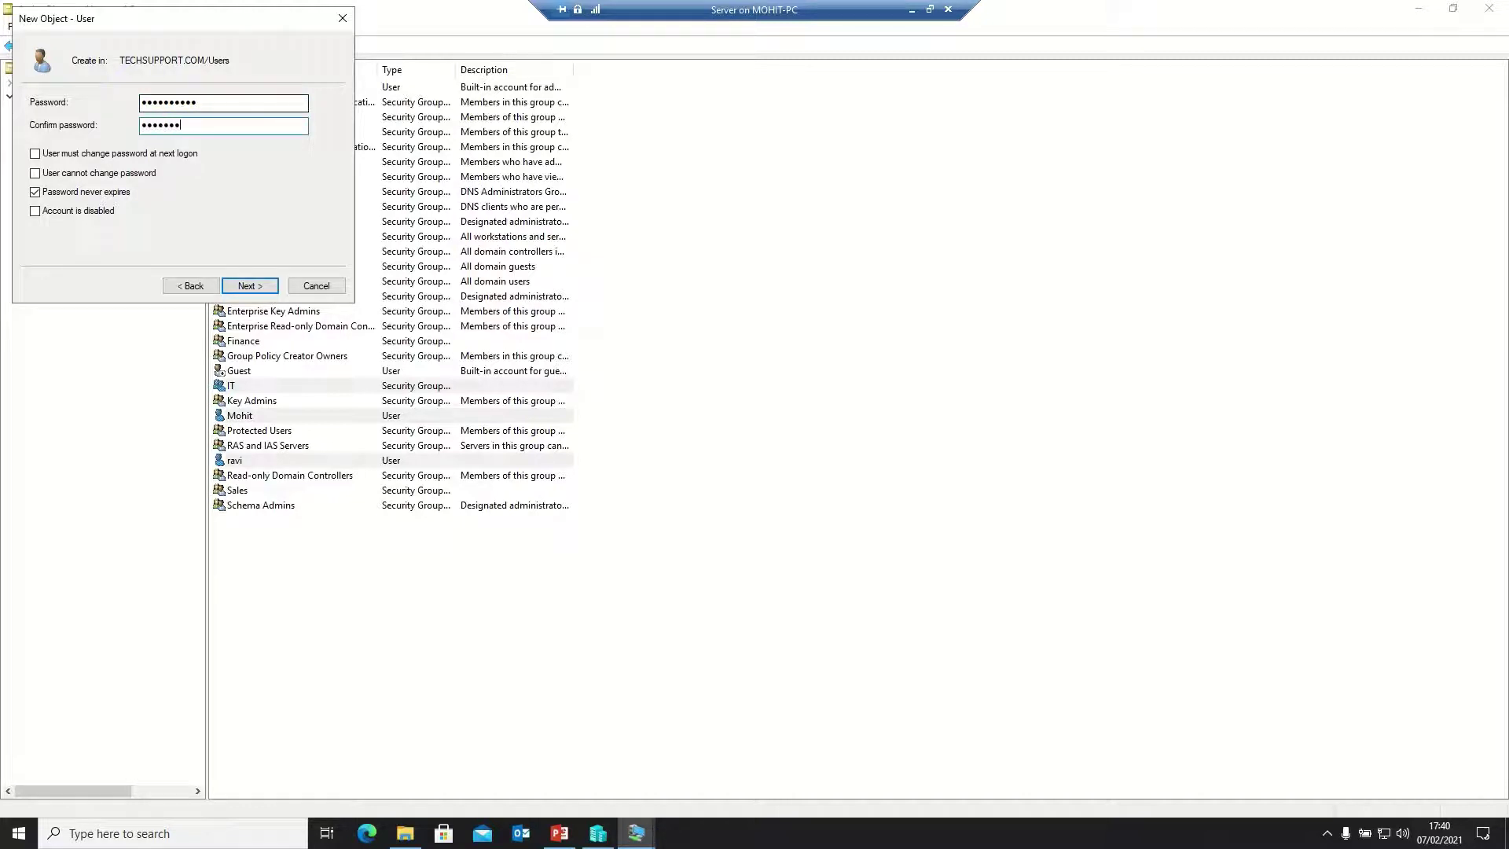
click(241, 287)
click(249, 286)
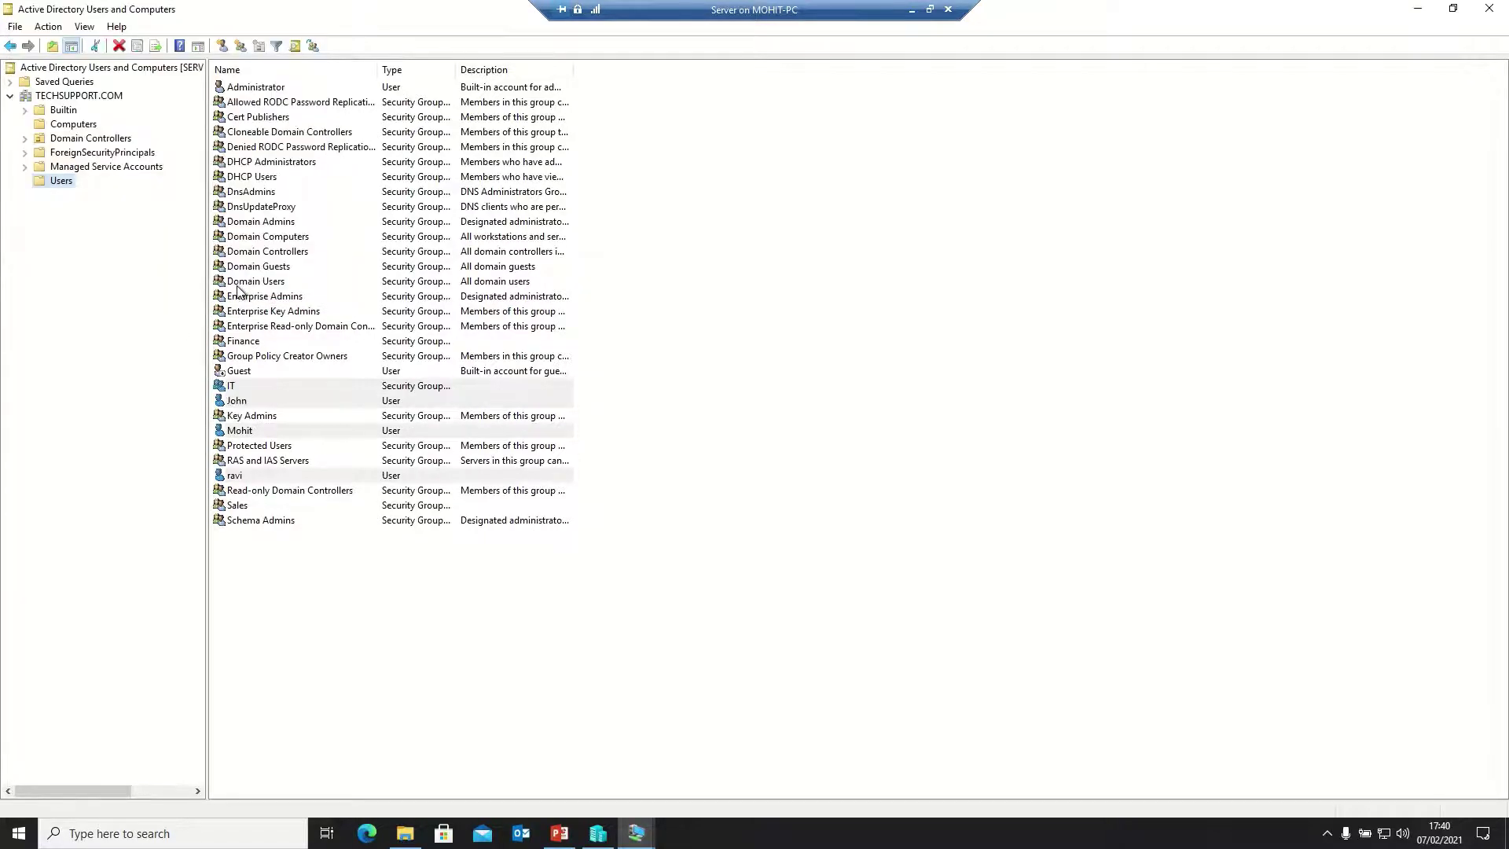
Add the user Mohit to the IT group and dismiss the success message
click(242, 431)
right_click(242, 430)
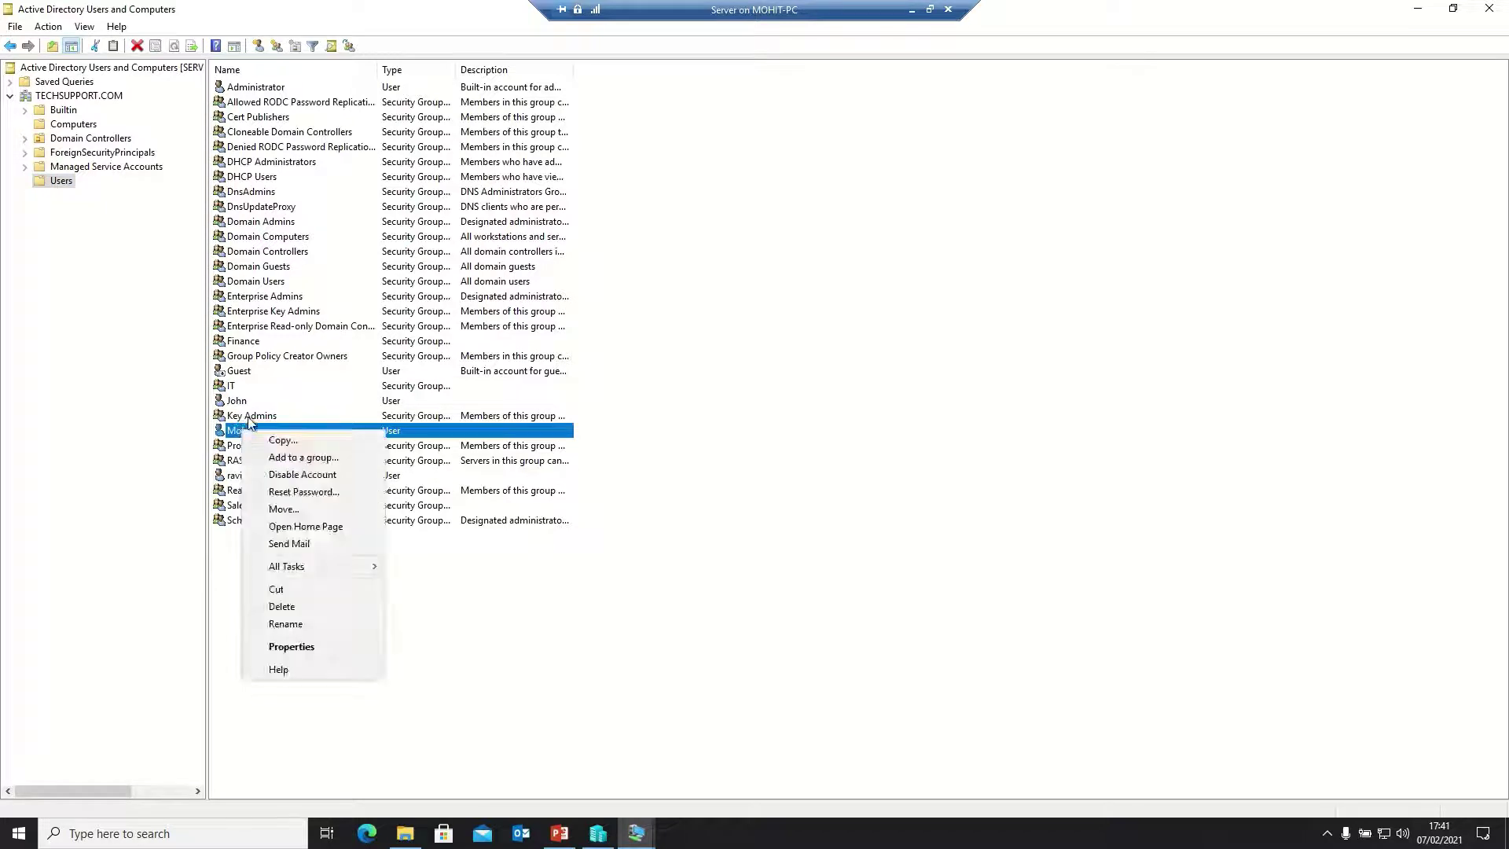
click(309, 458)
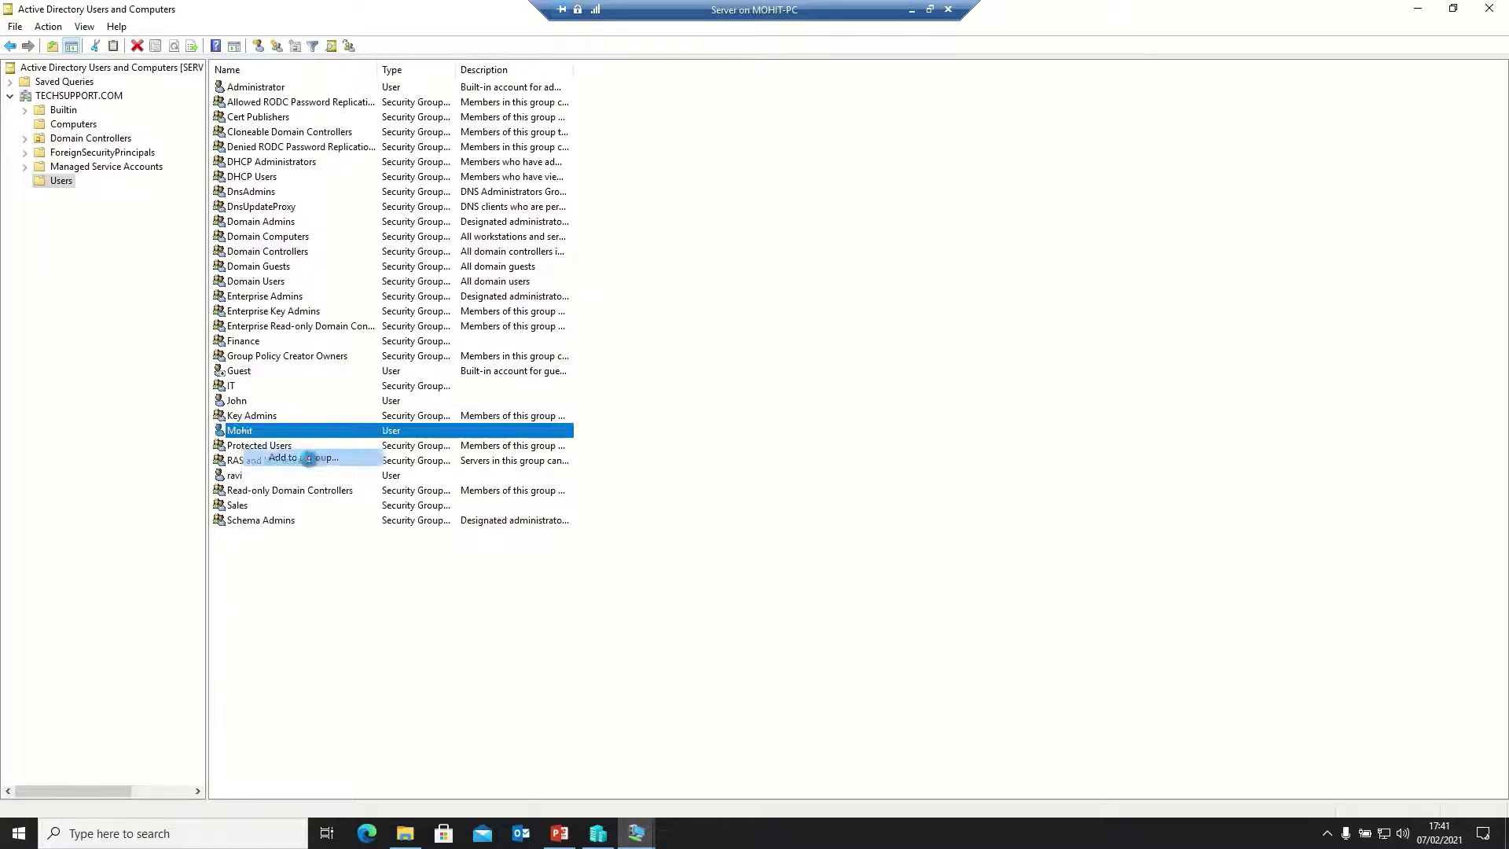
text(it)
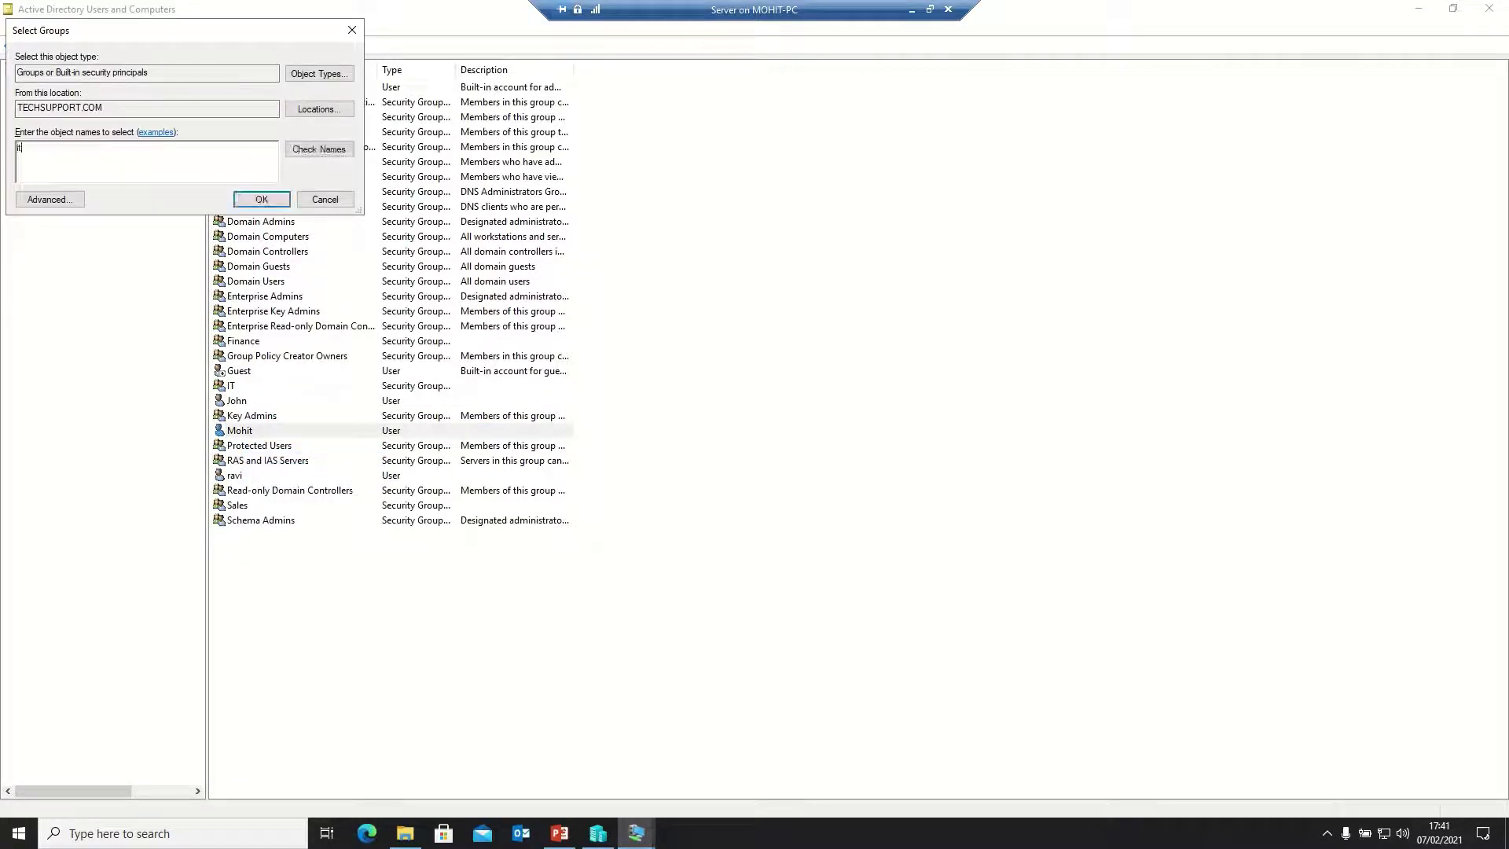
click(319, 151)
click(269, 201)
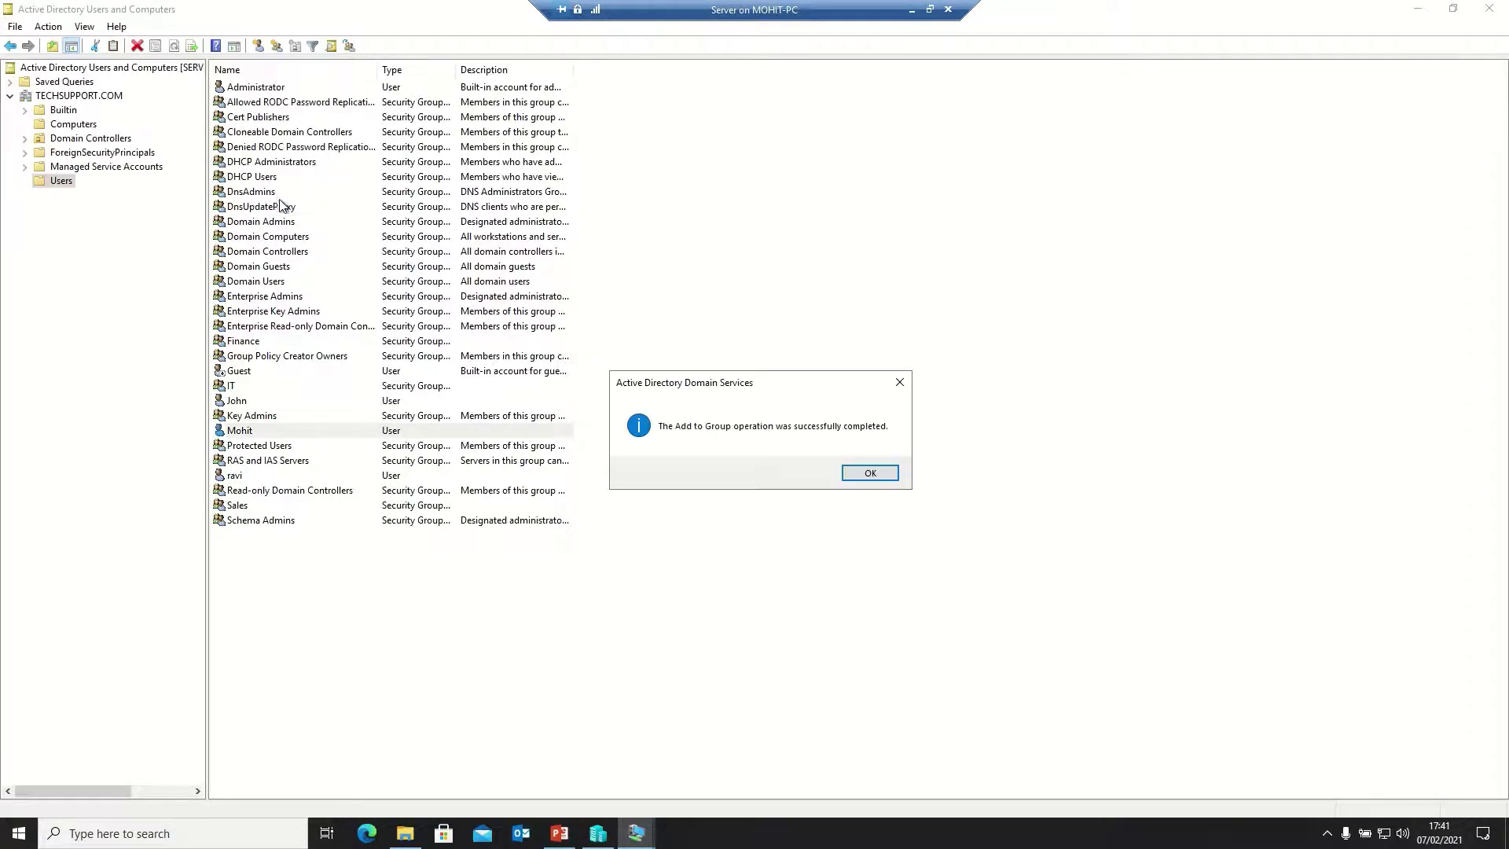
click(865, 473)
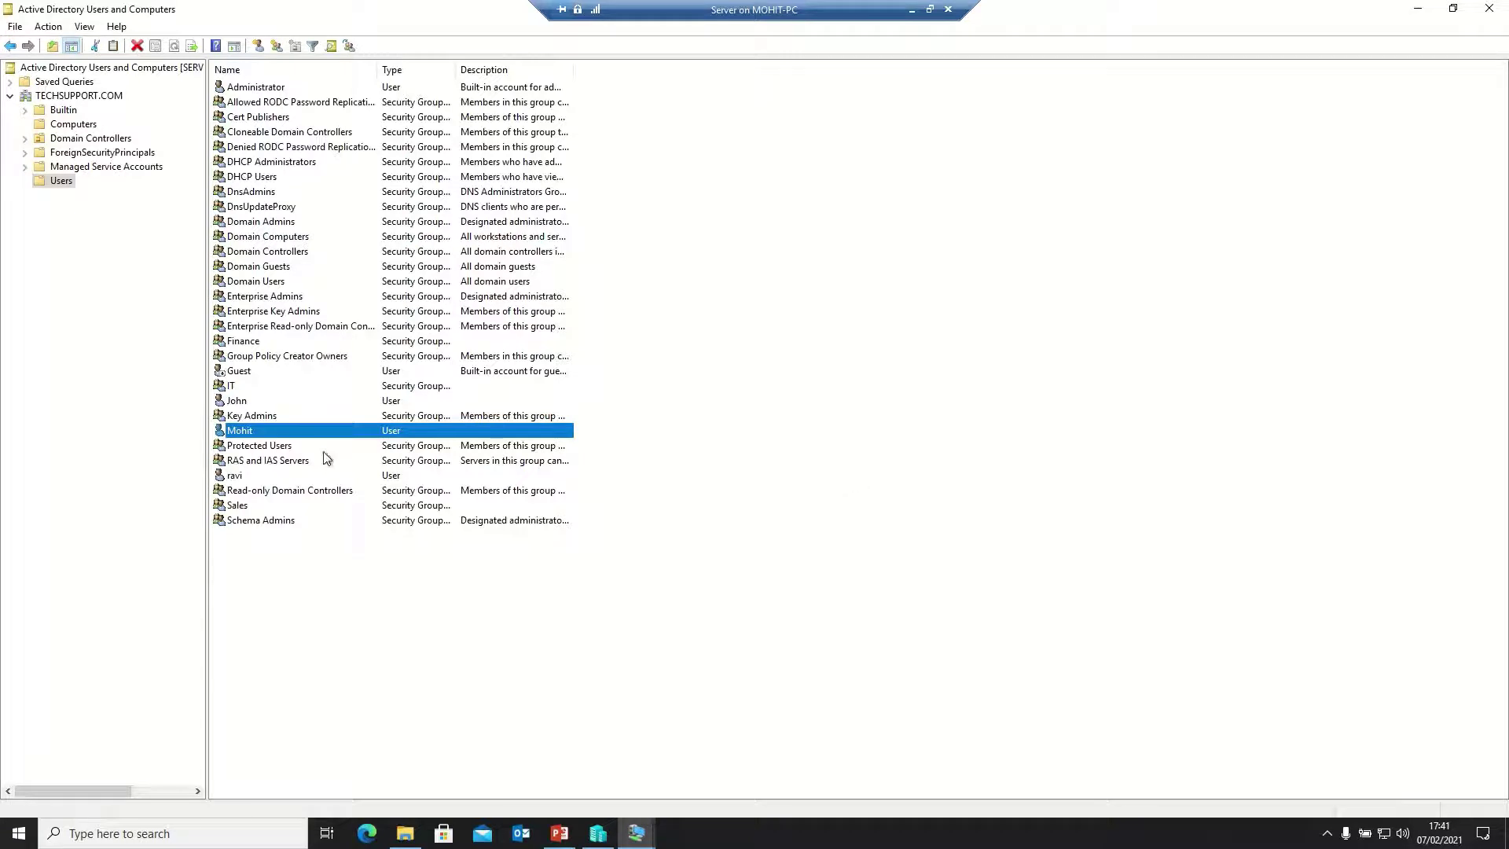
click(234, 478)
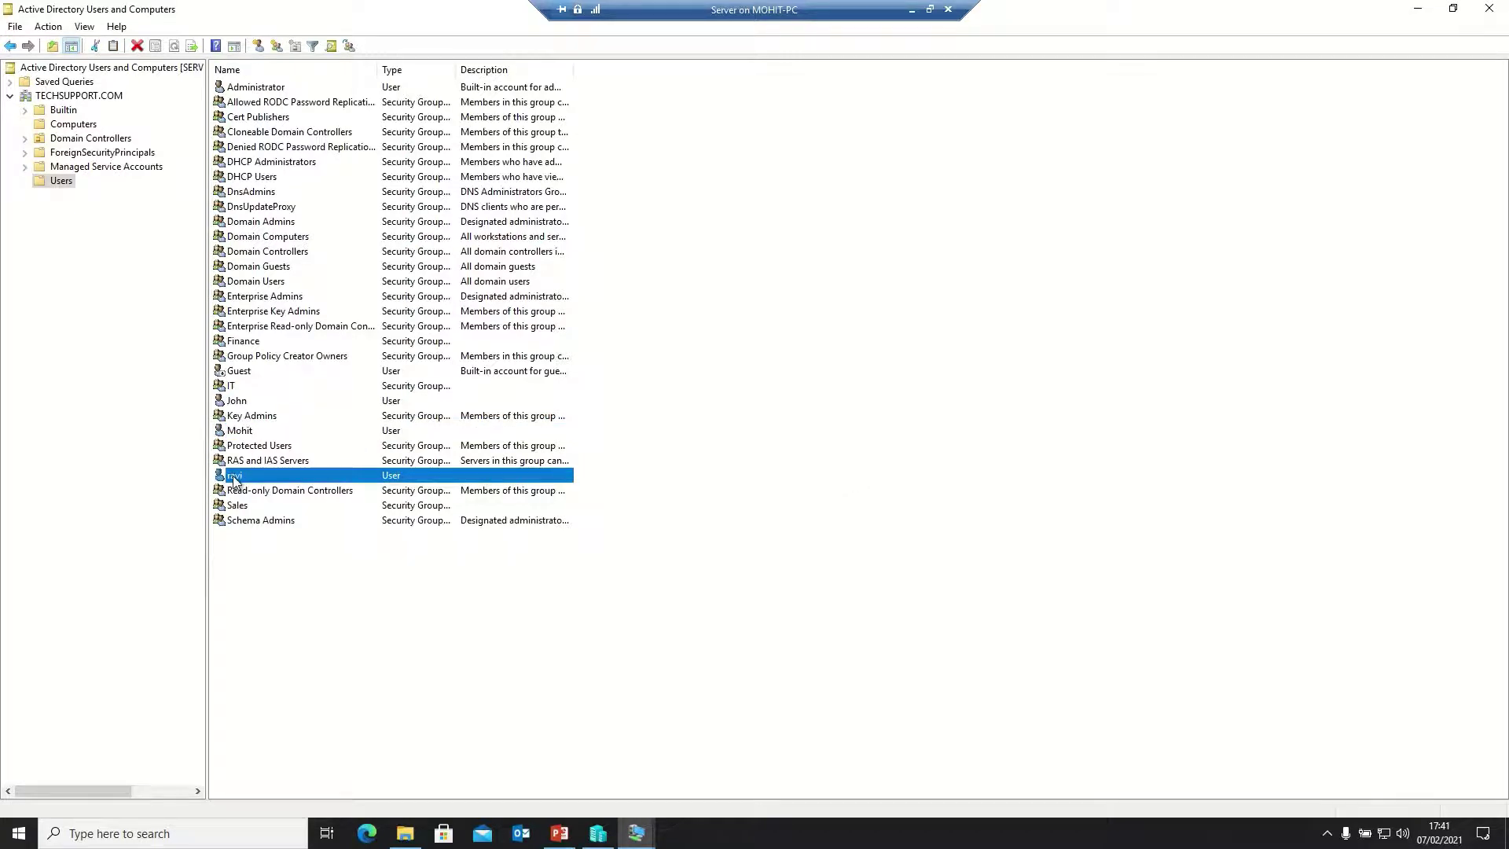
Add the second new user to the Finance security group and dismiss the confirmation
right_click(234, 477)
click(292, 504)
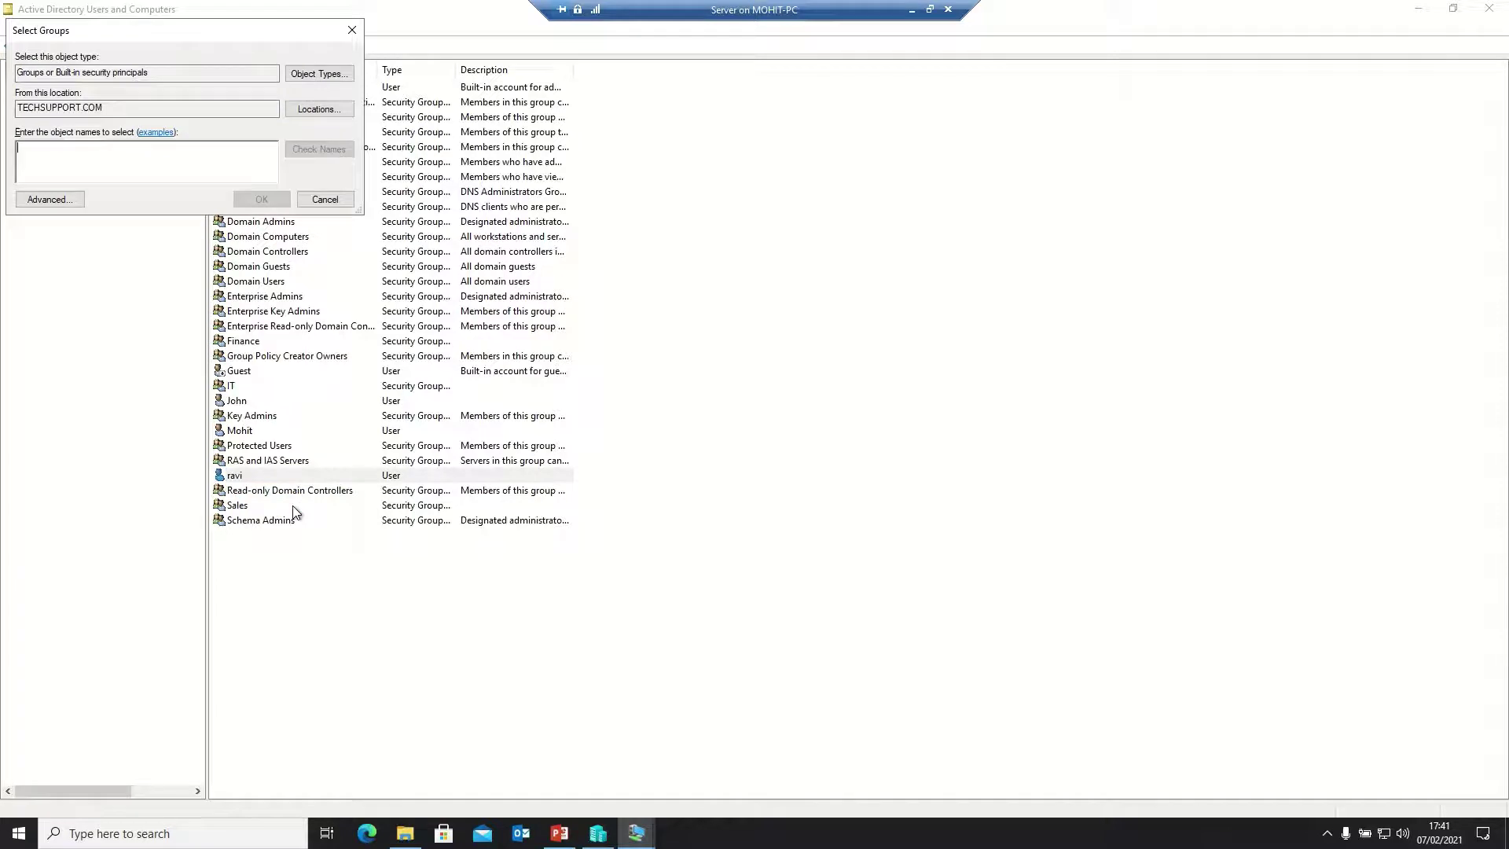
text(finance)
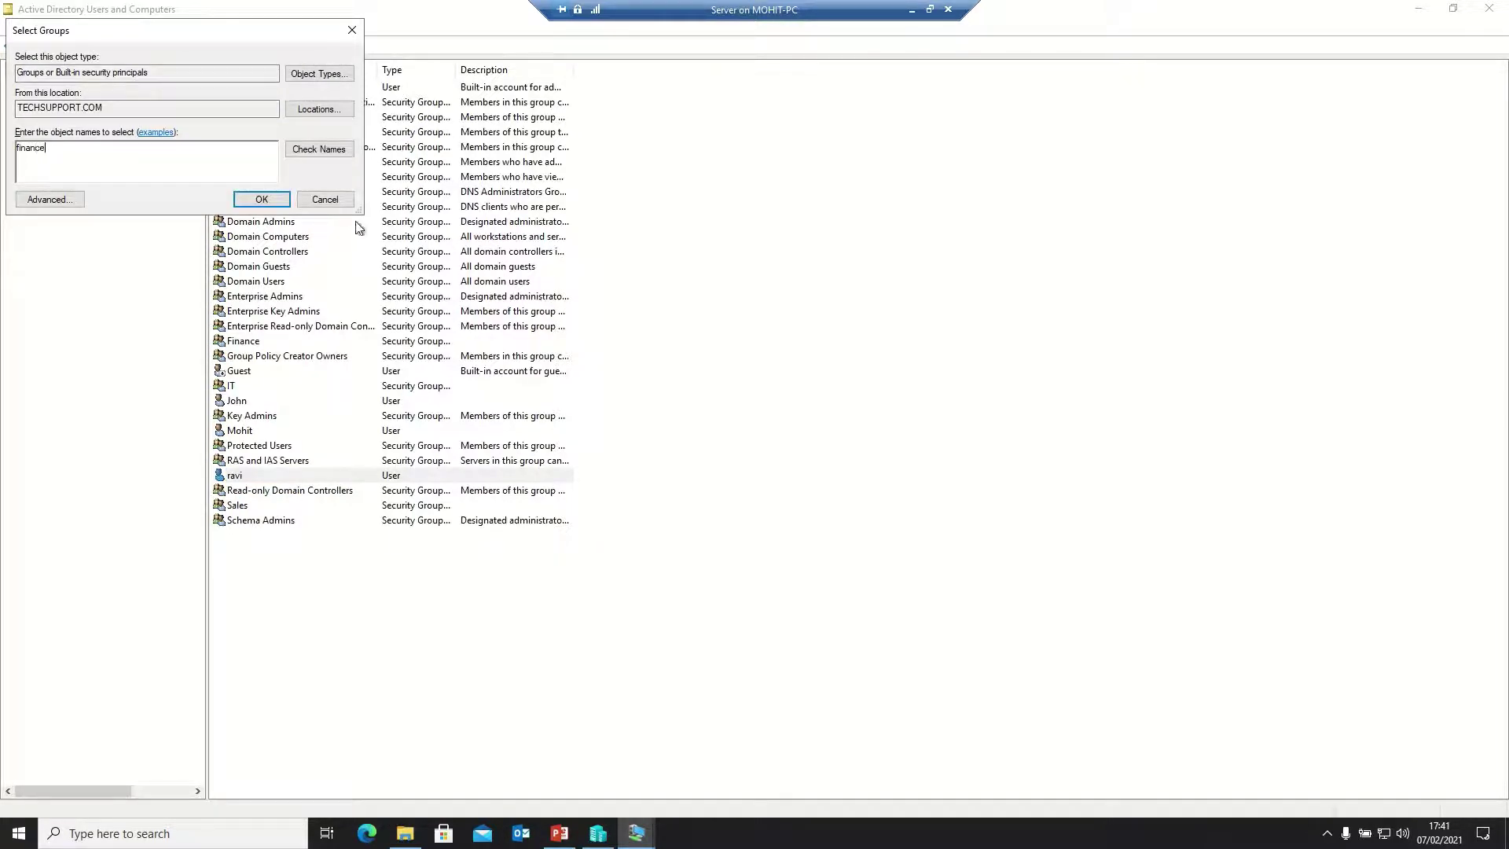
click(314, 150)
click(260, 197)
click(867, 473)
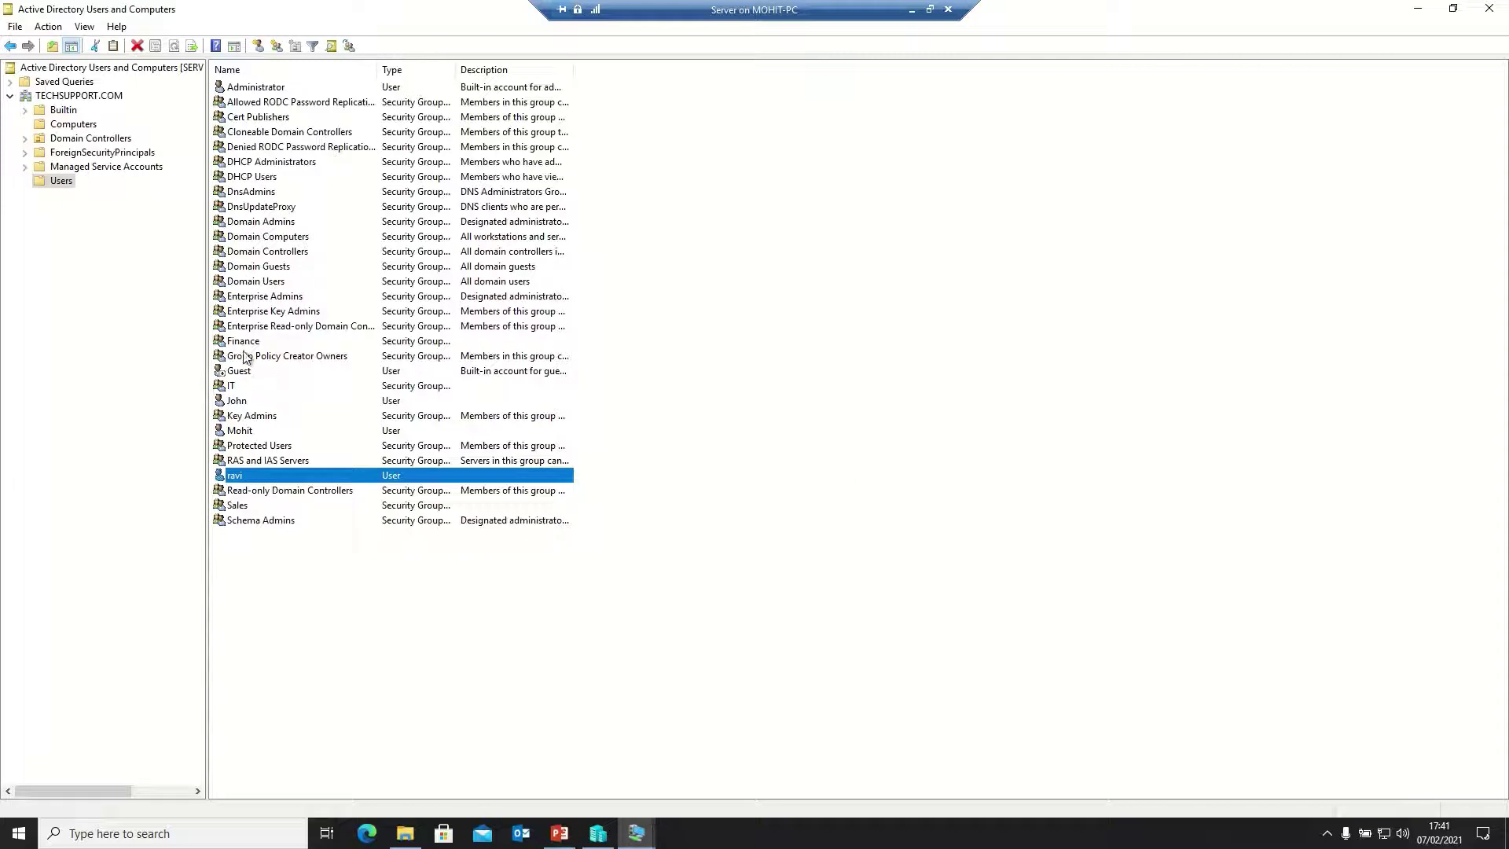
Add the third new user to the Sales security group and dismiss the confirmation
click(238, 404)
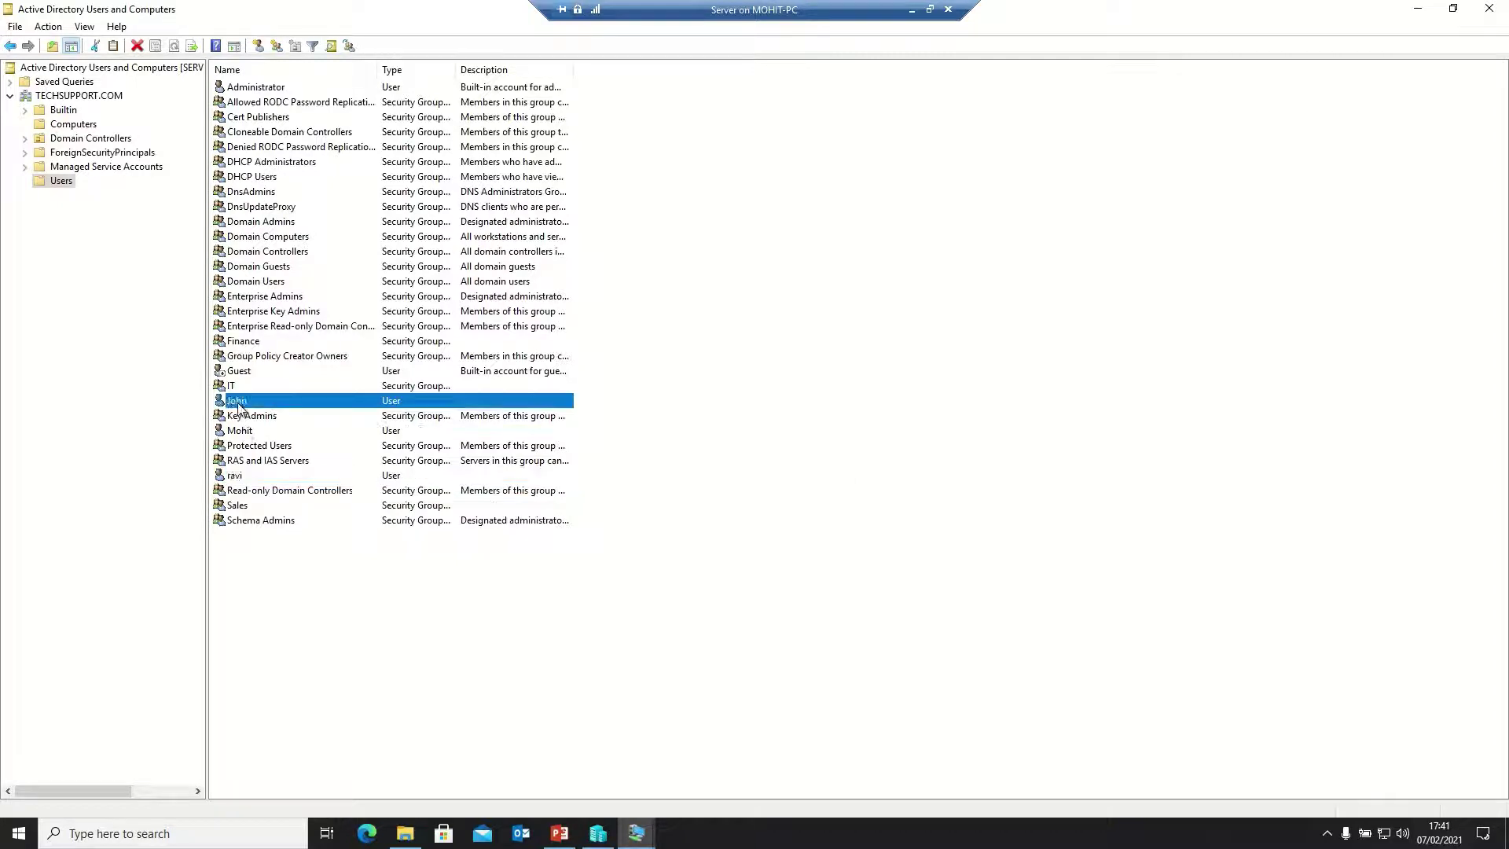
right_click(238, 403)
click(308, 433)
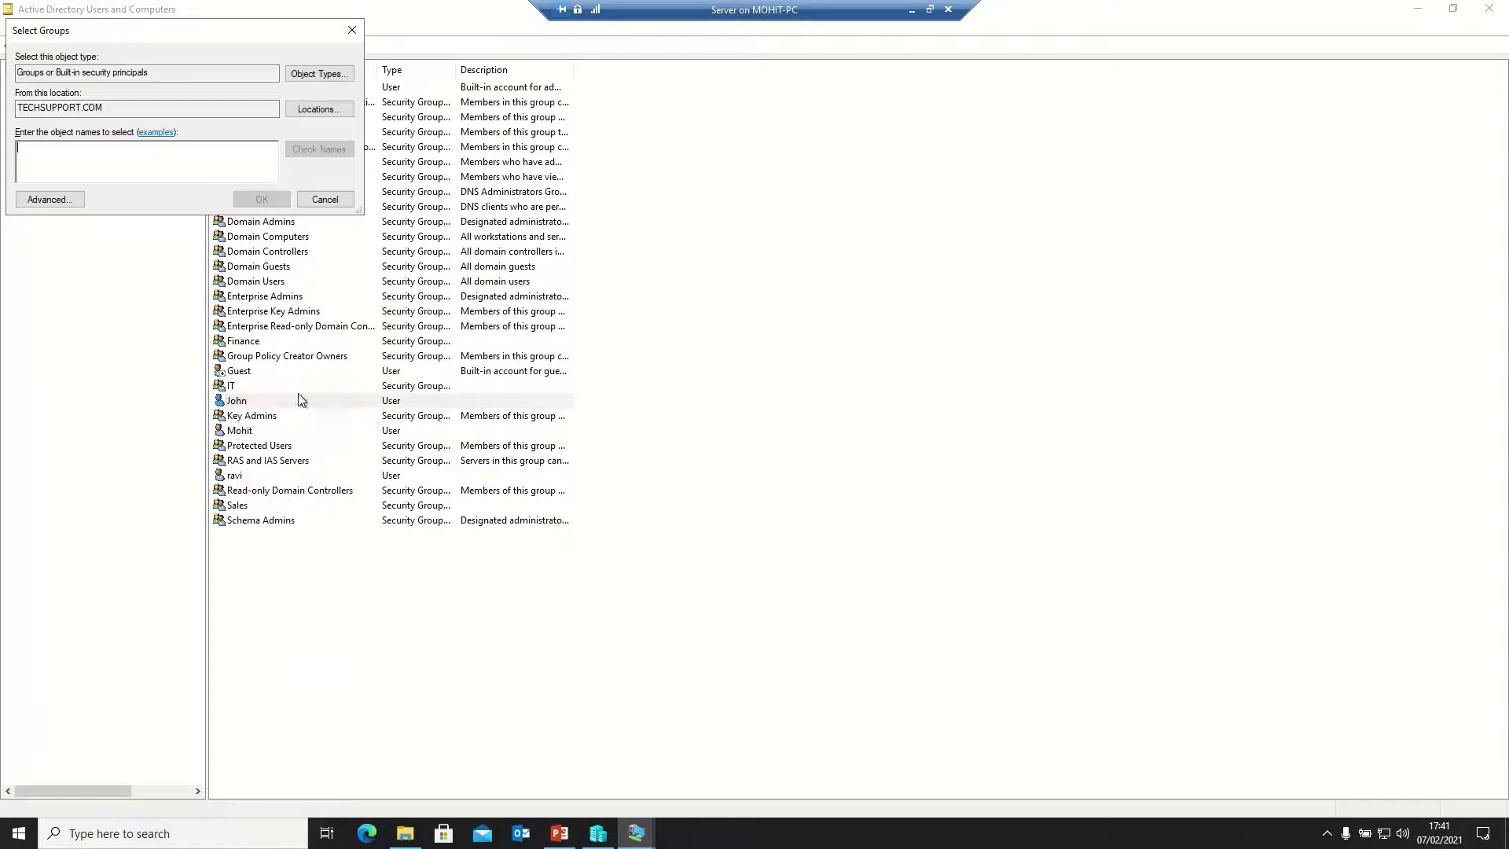
text(sale)
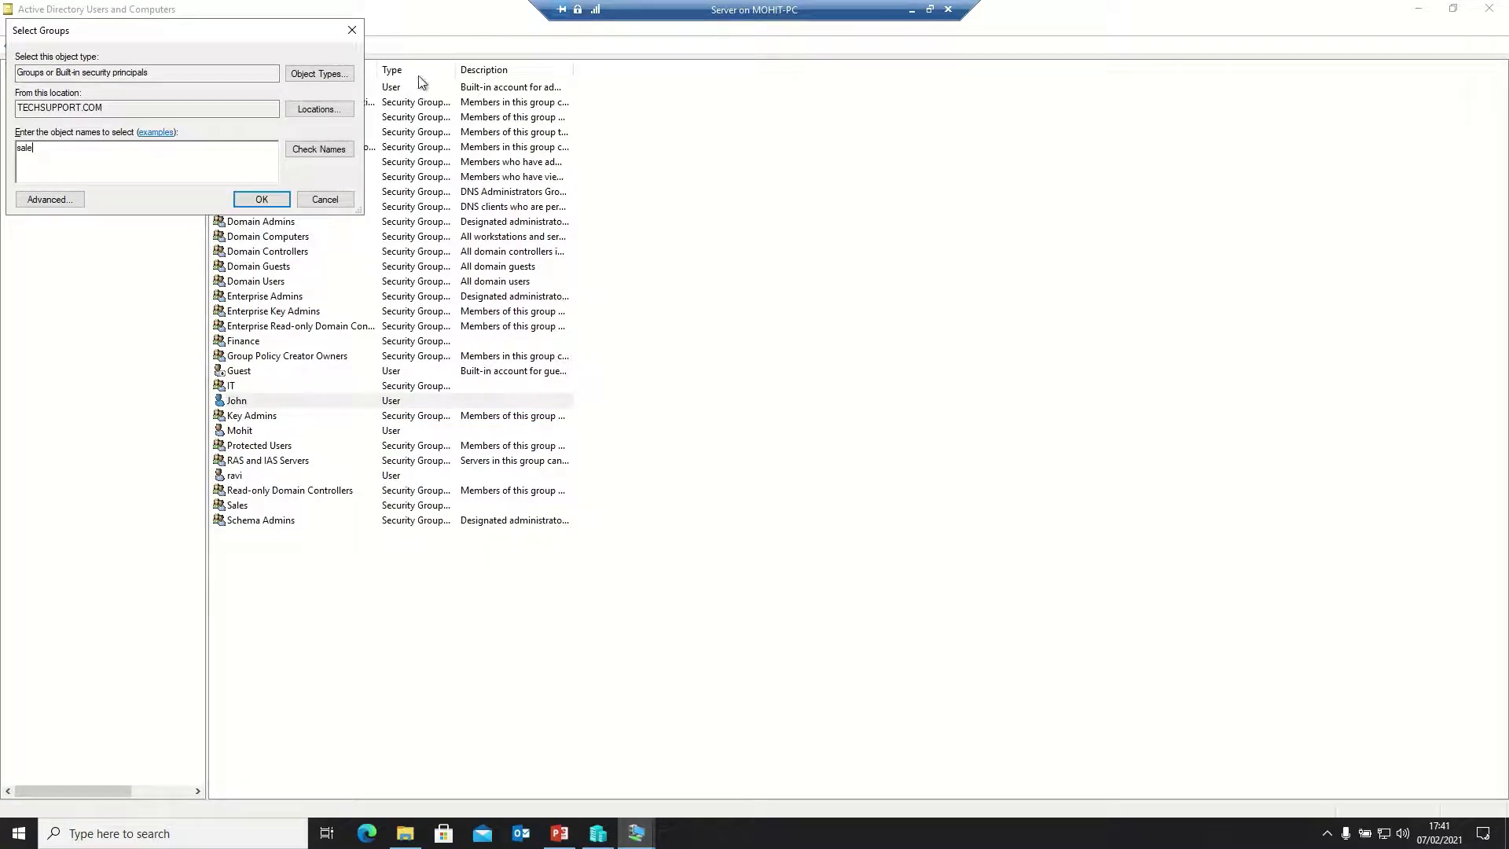
click(335, 149)
click(261, 199)
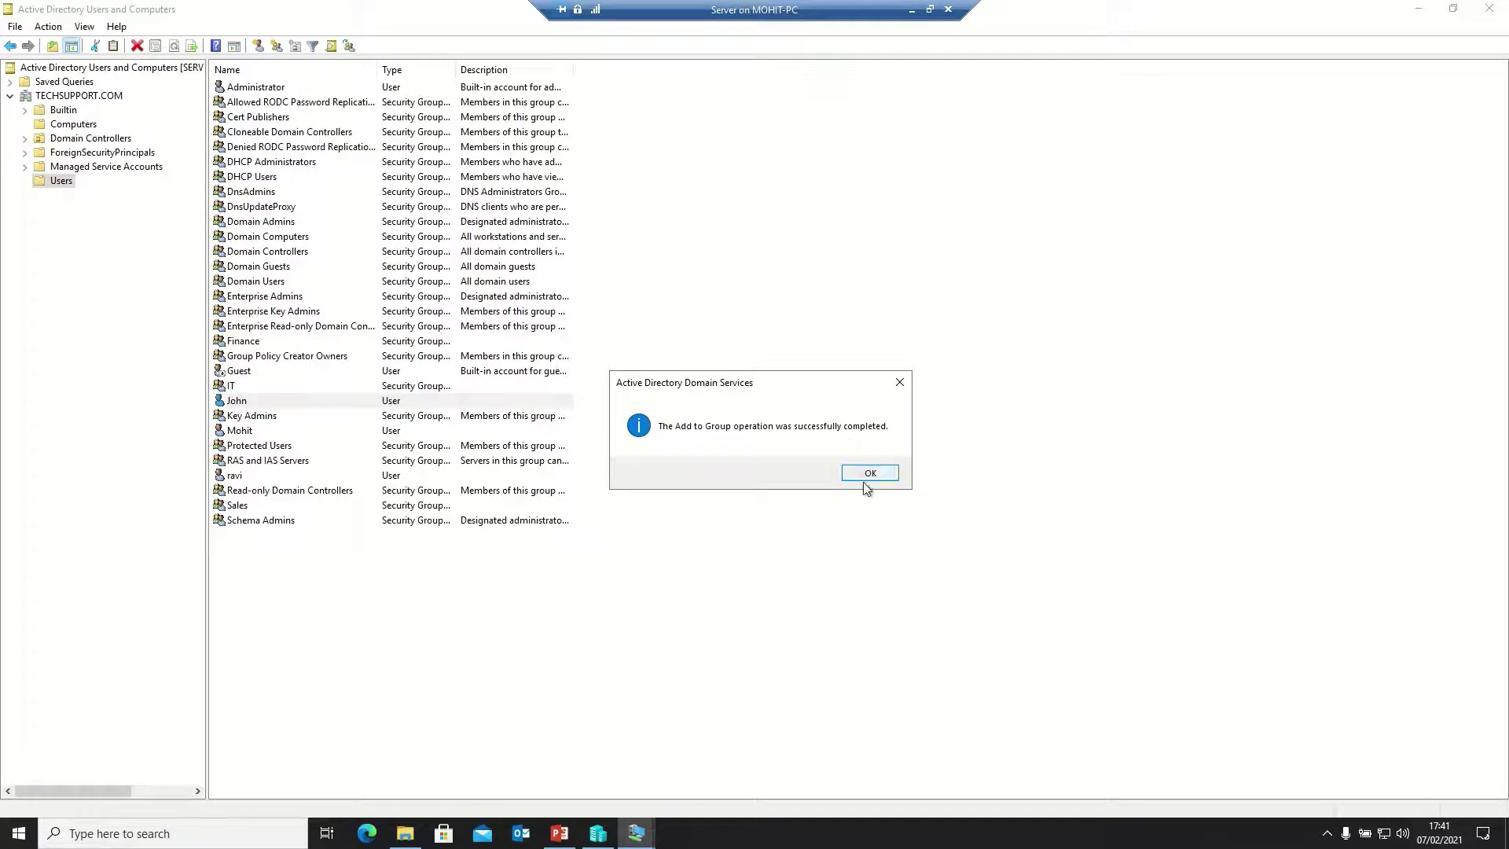
click(869, 473)
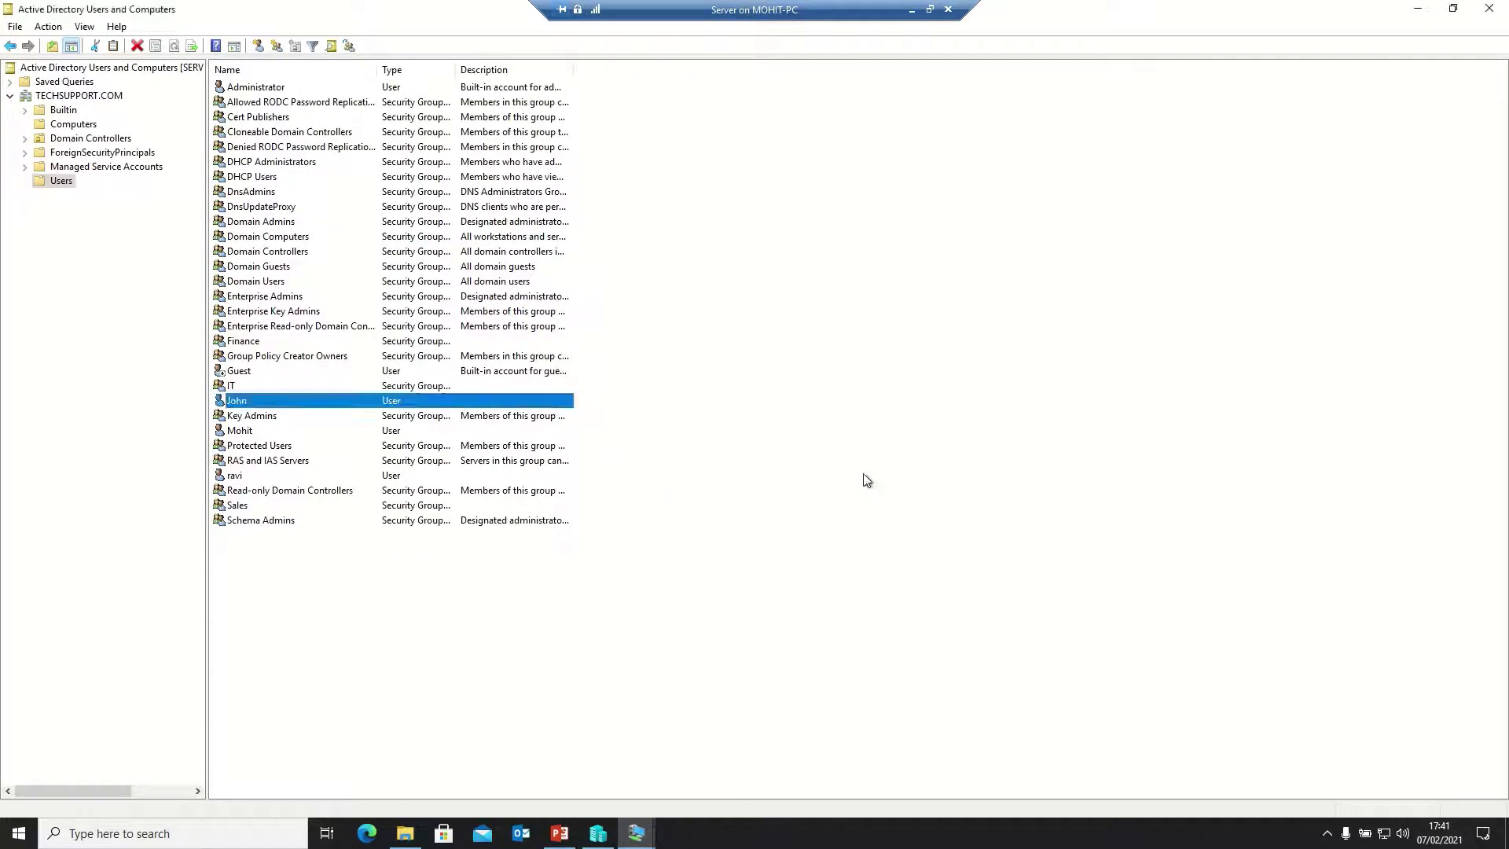
double_click(236, 400)
right_click(238, 401)
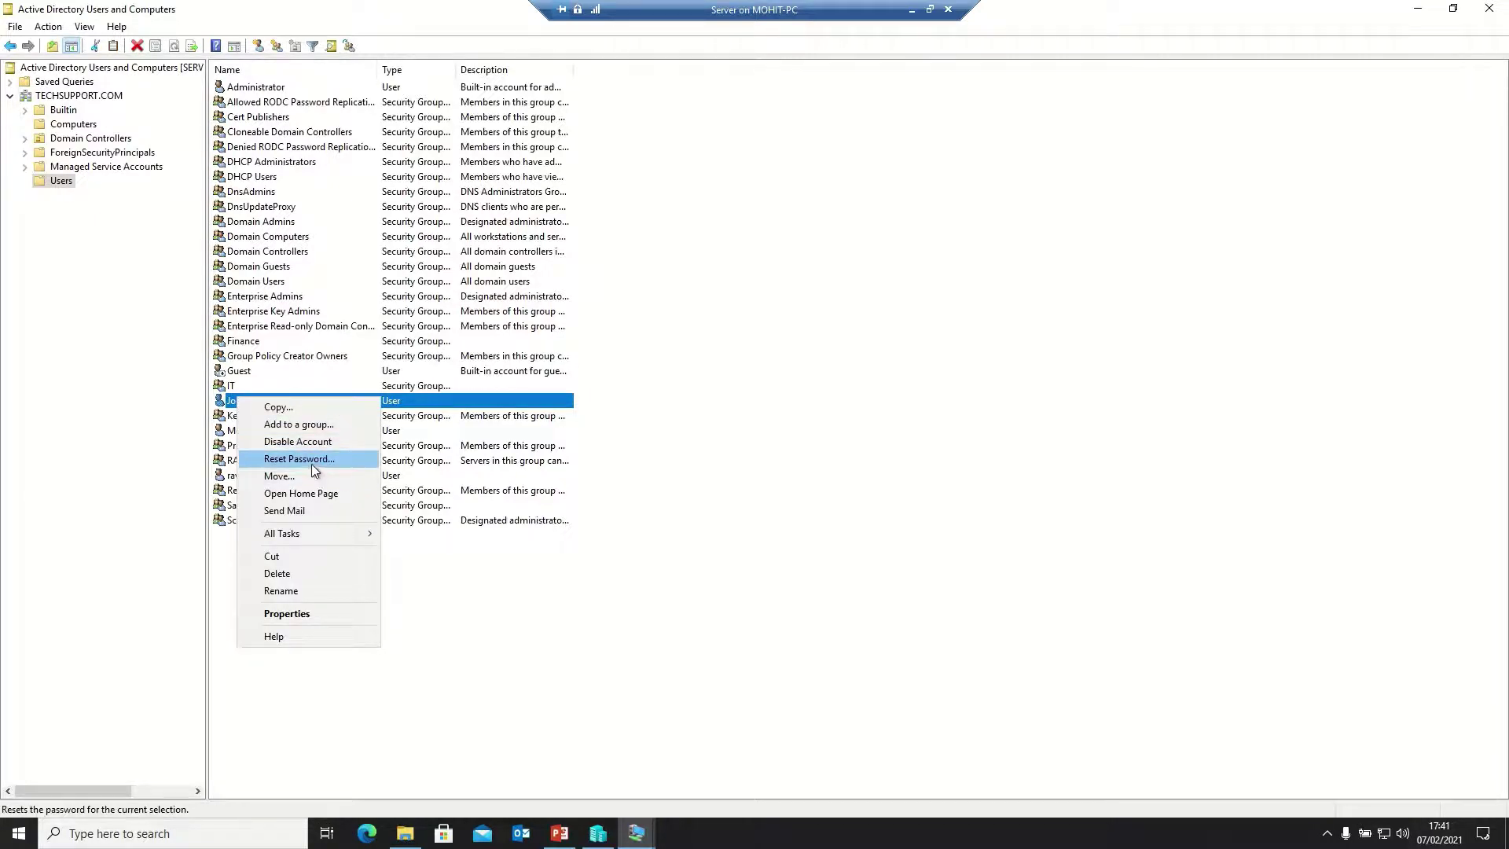
click(966, 373)
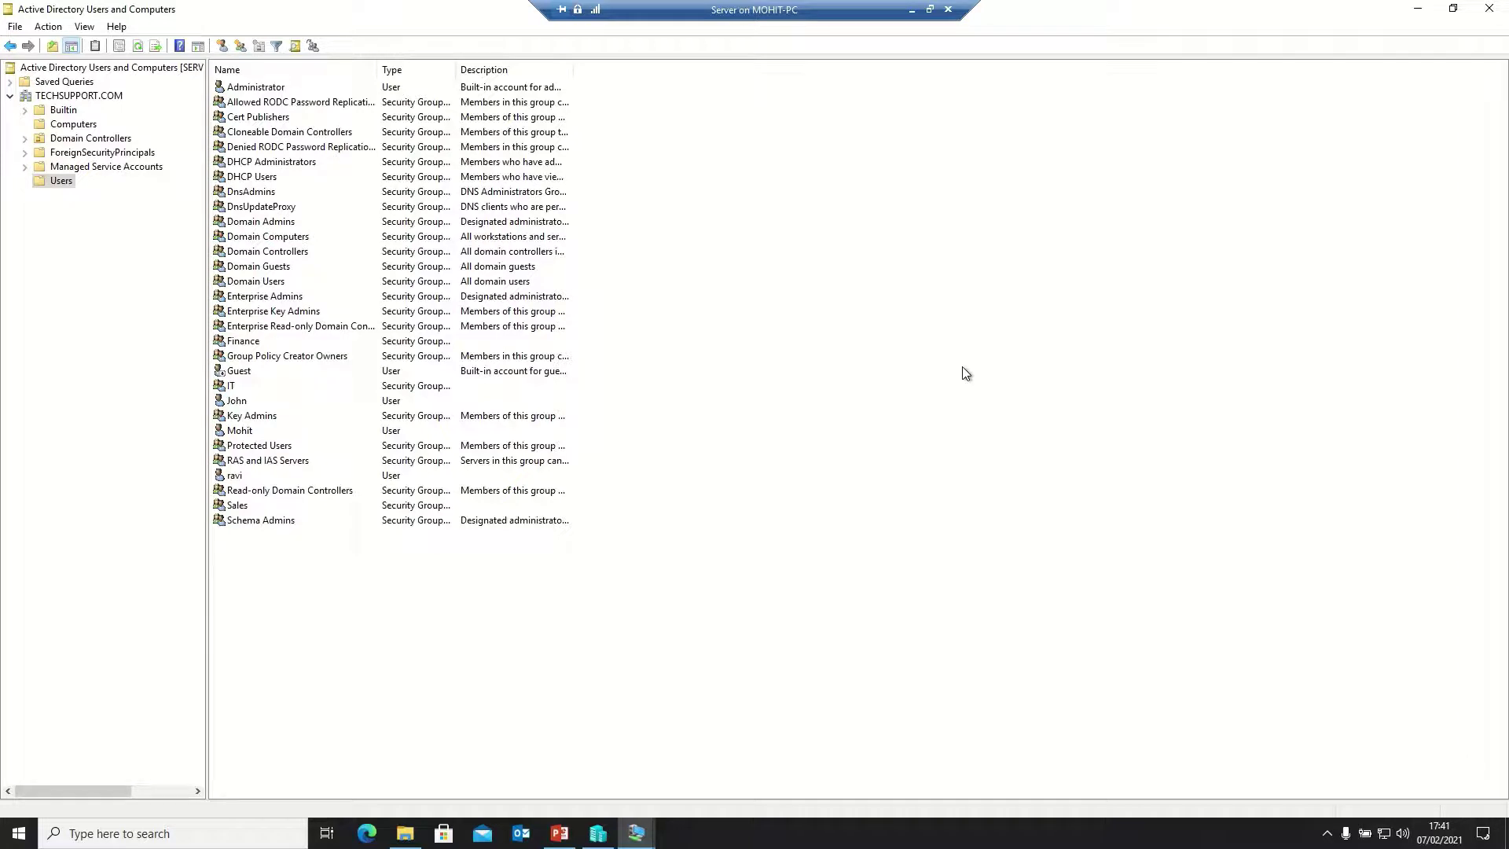
mouse_move(636, 833)
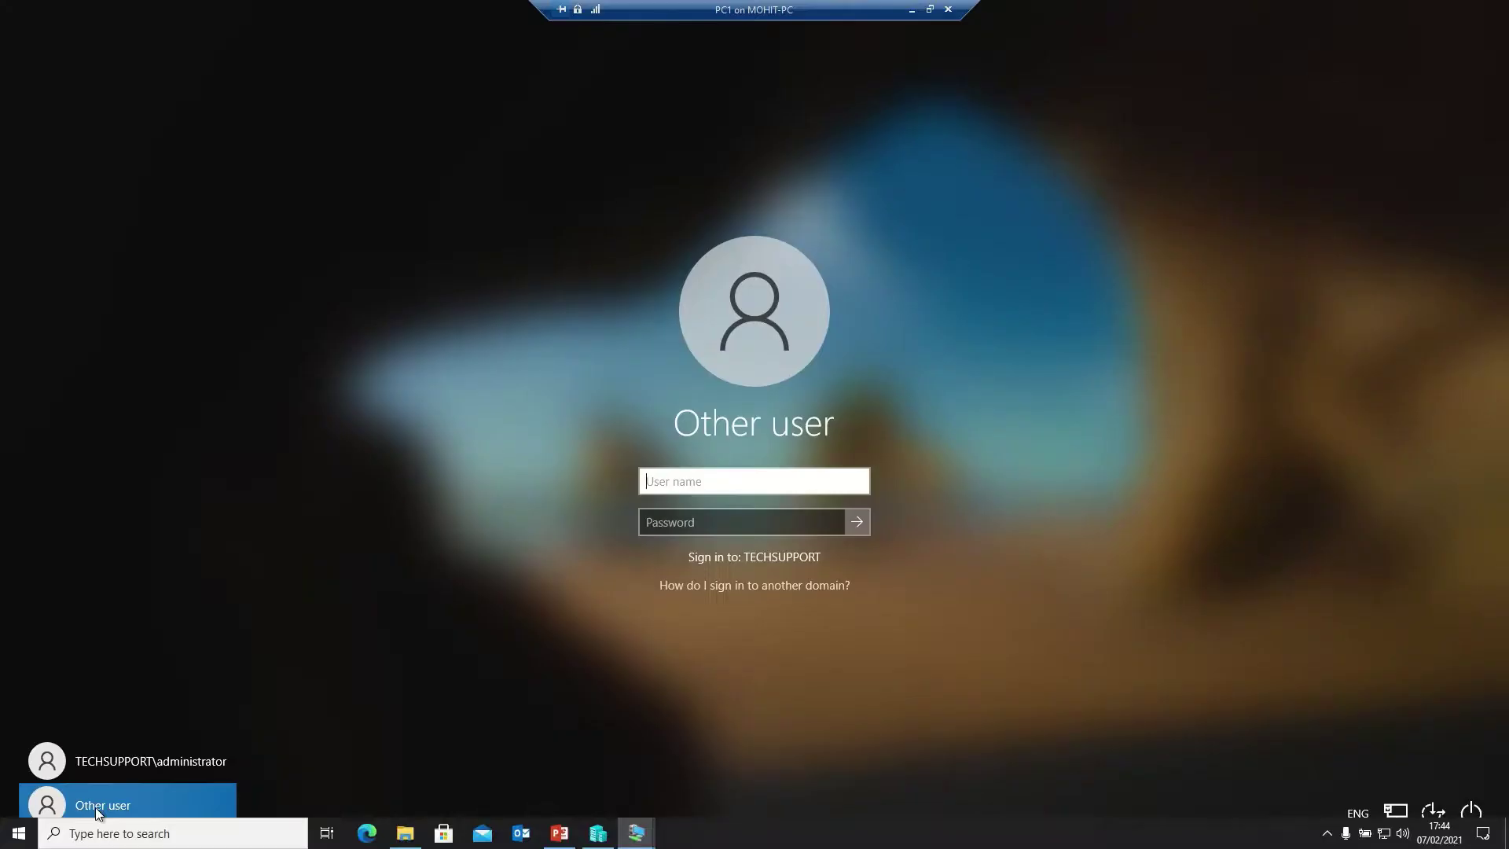
Sign in on PC1 as the first new domain user with the account password
text(mohit)
key(Tab)
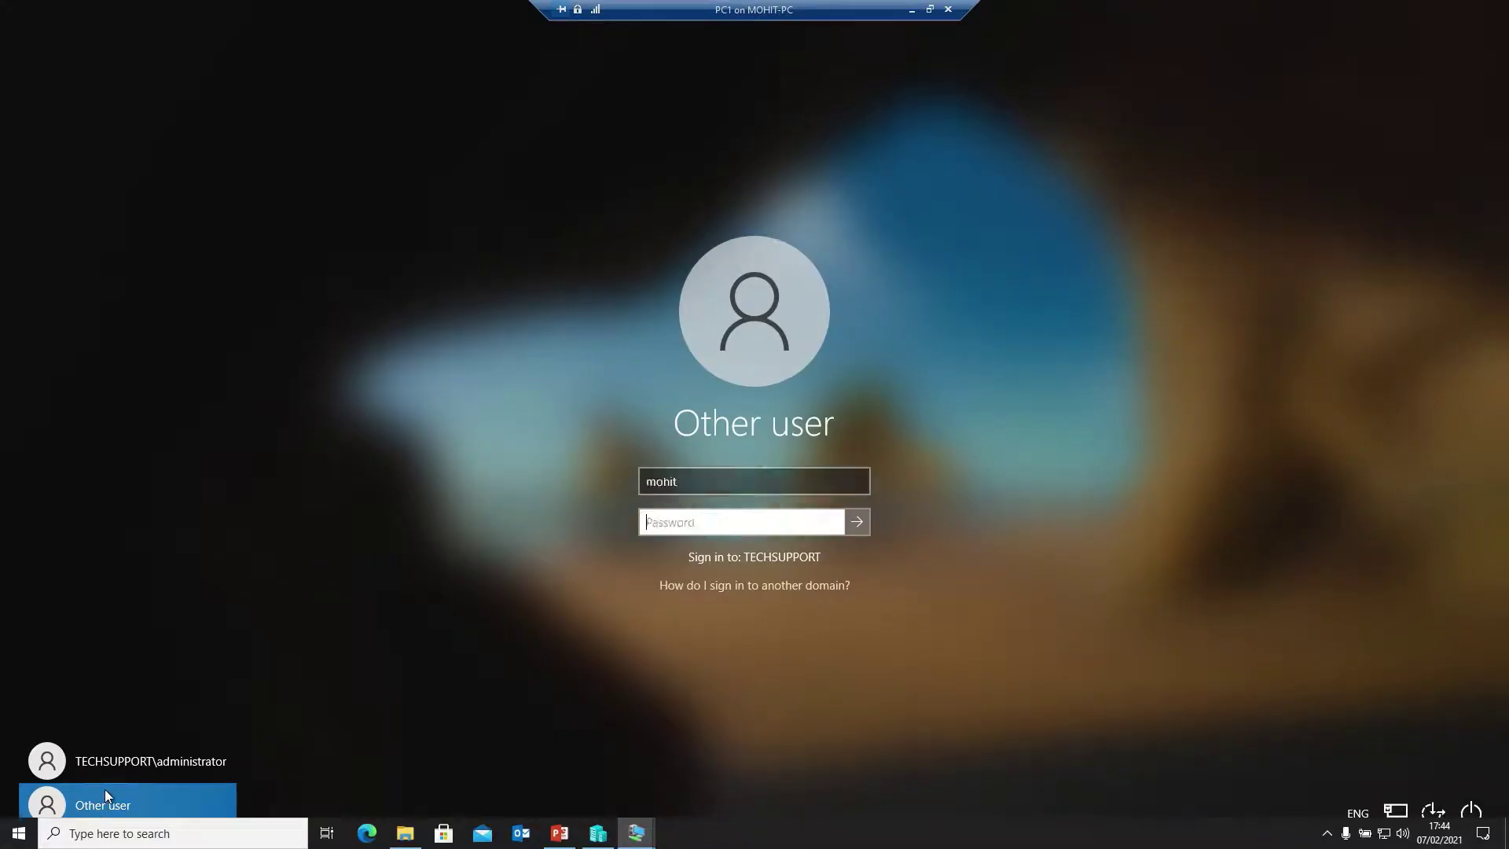
text(••••••••••)
key(Return)
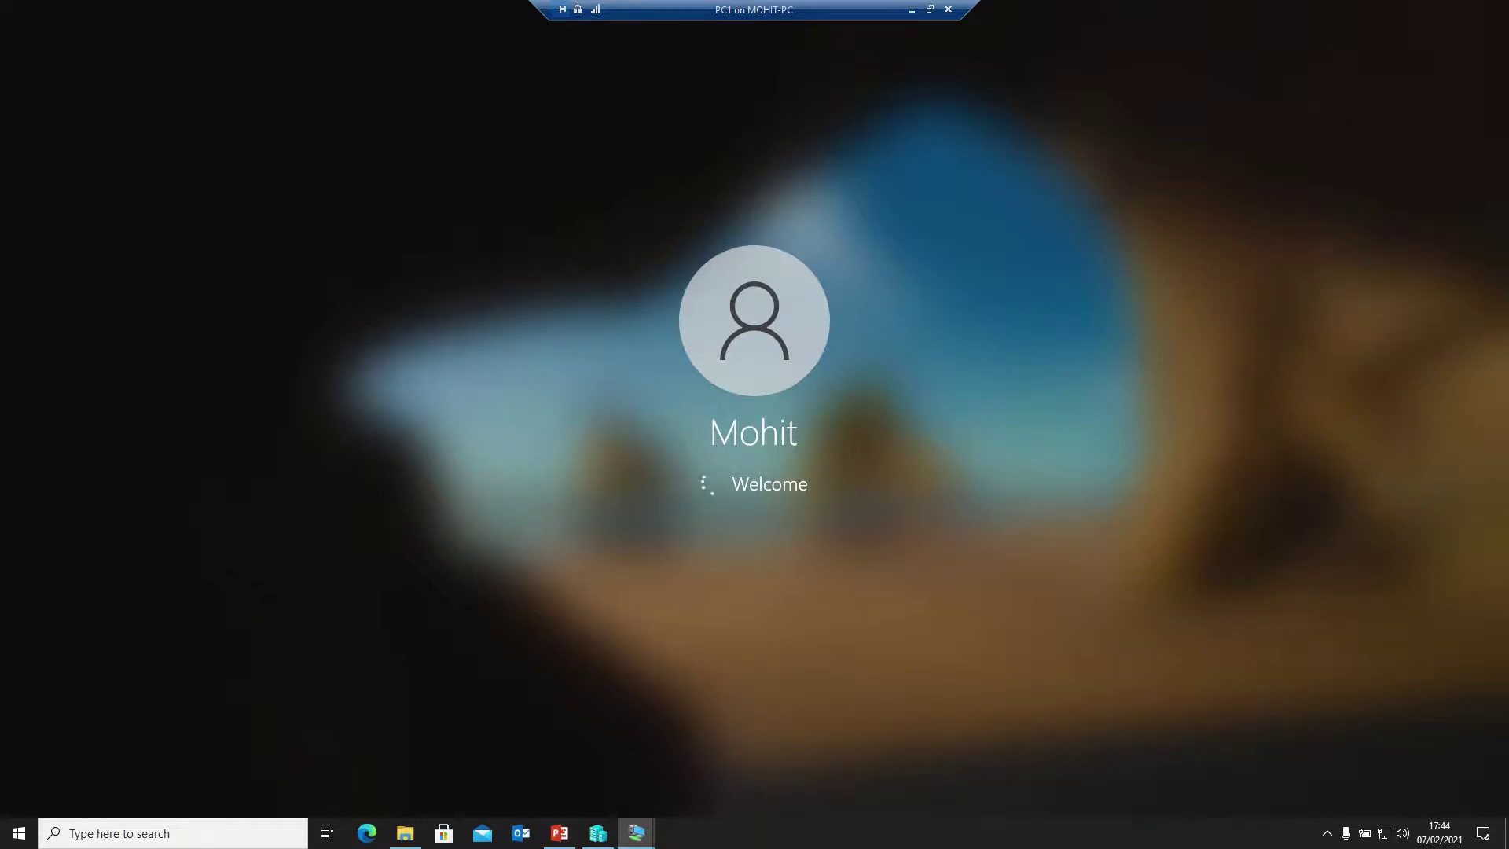
mouse_move(840, 17)
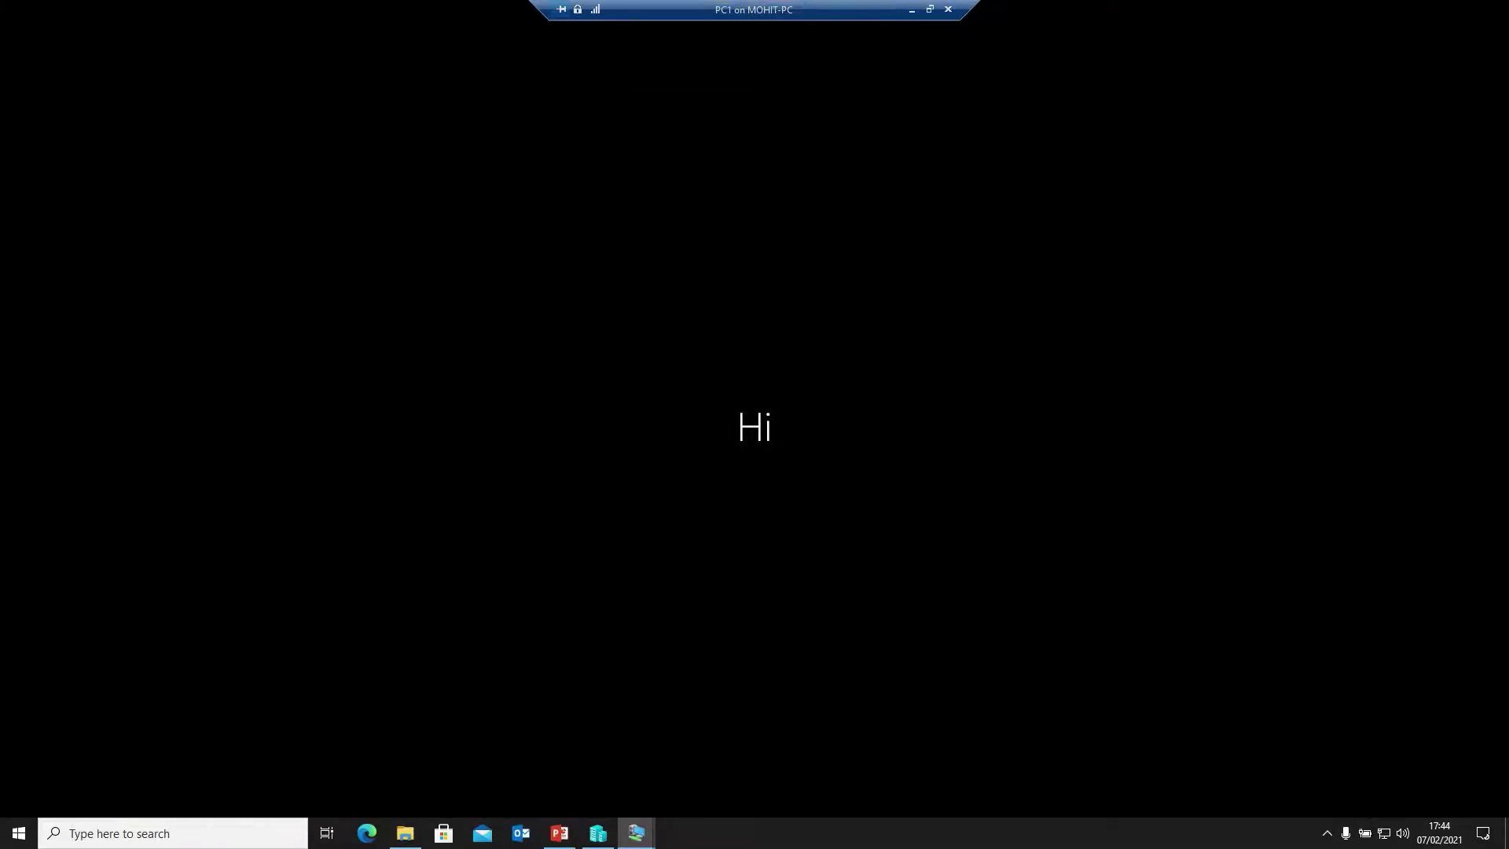
mouse_move(639, 30)
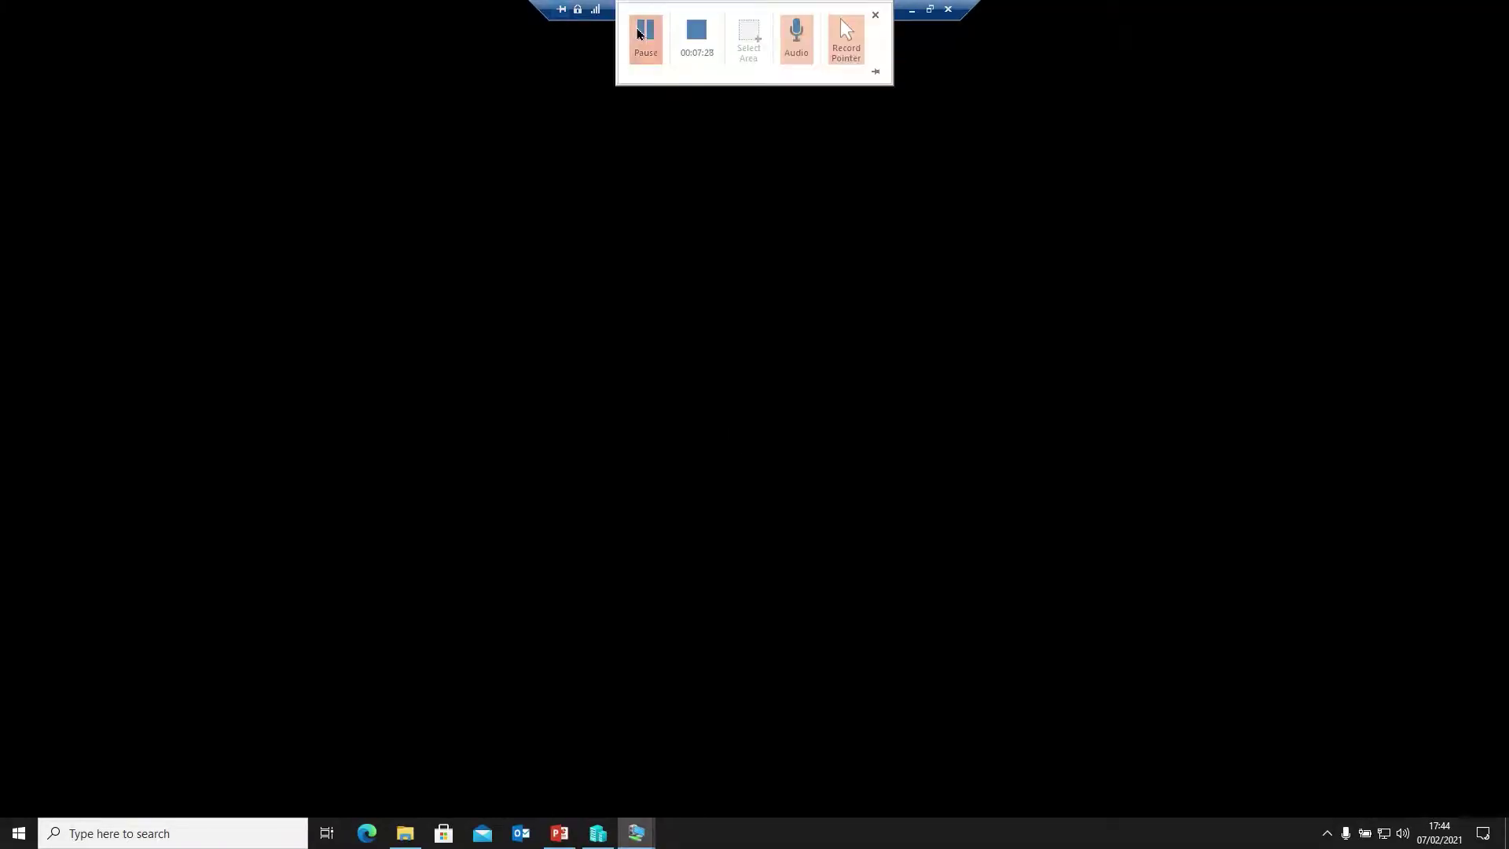
key(super)
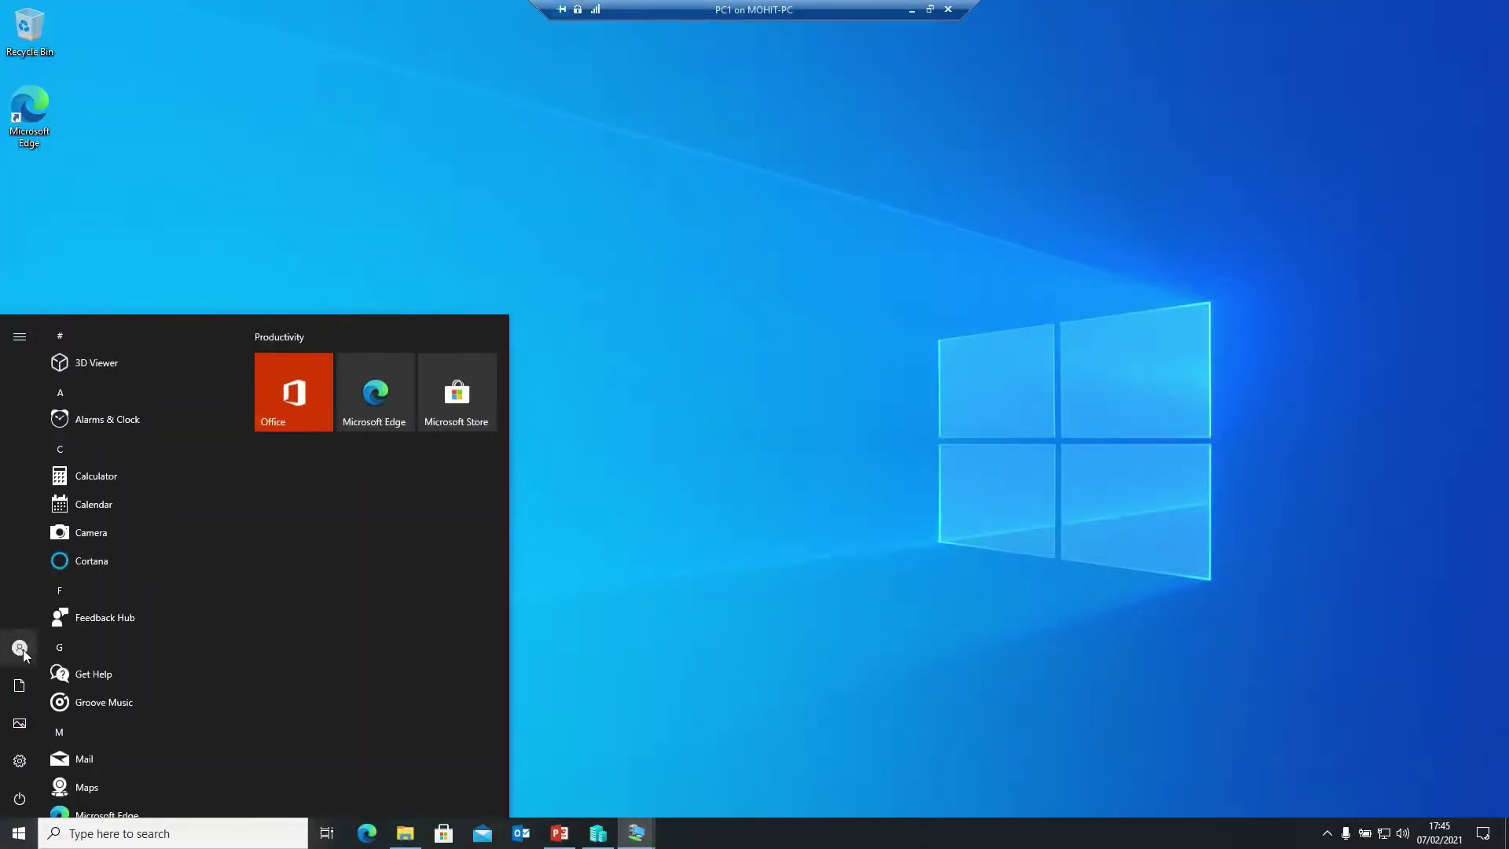
Sign the first user out and sign in as the second domain user with their password
click(24, 649)
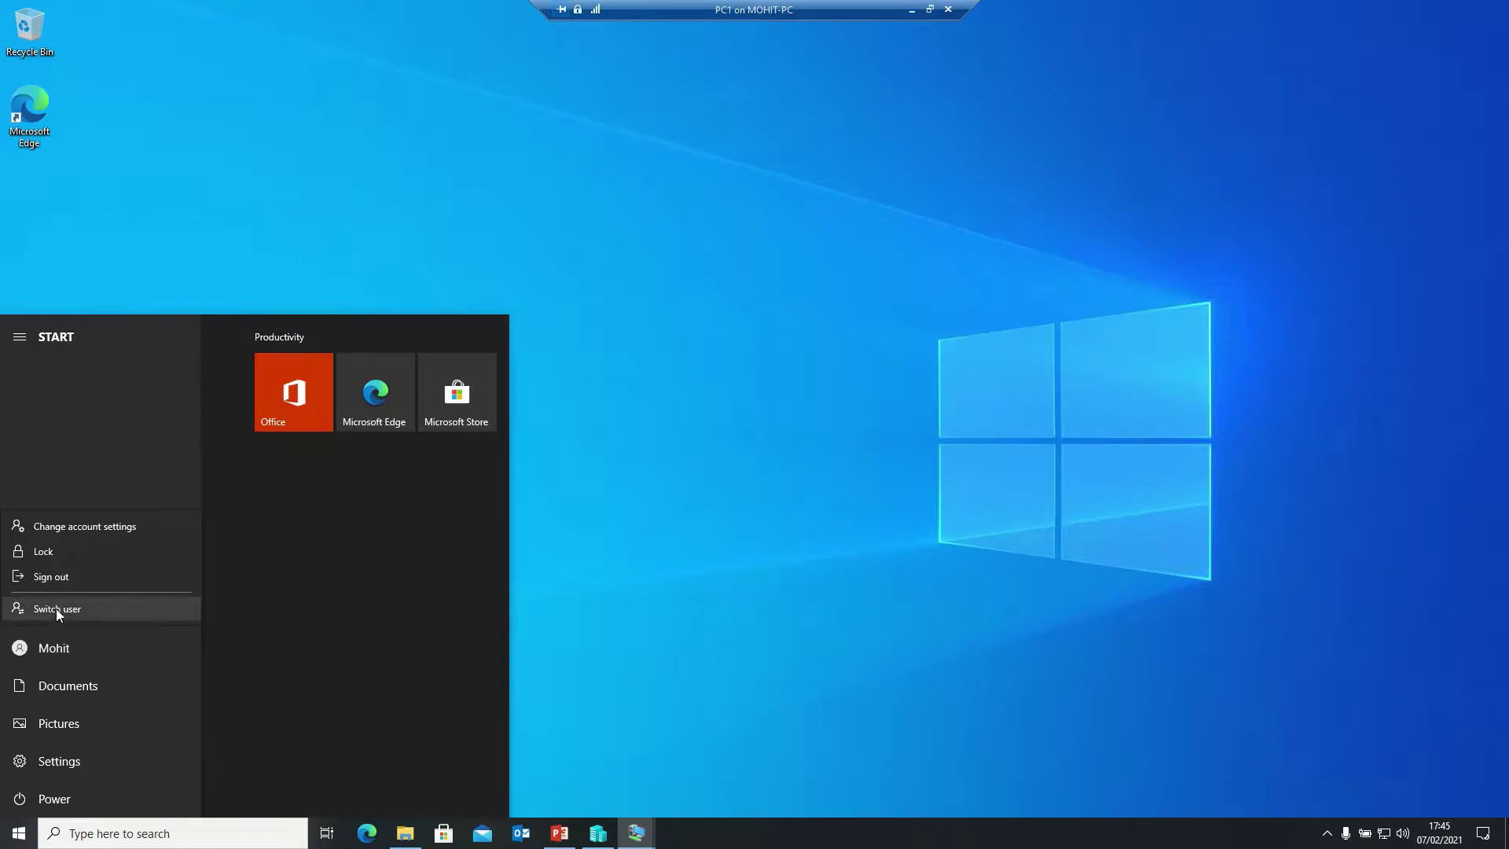
click(52, 576)
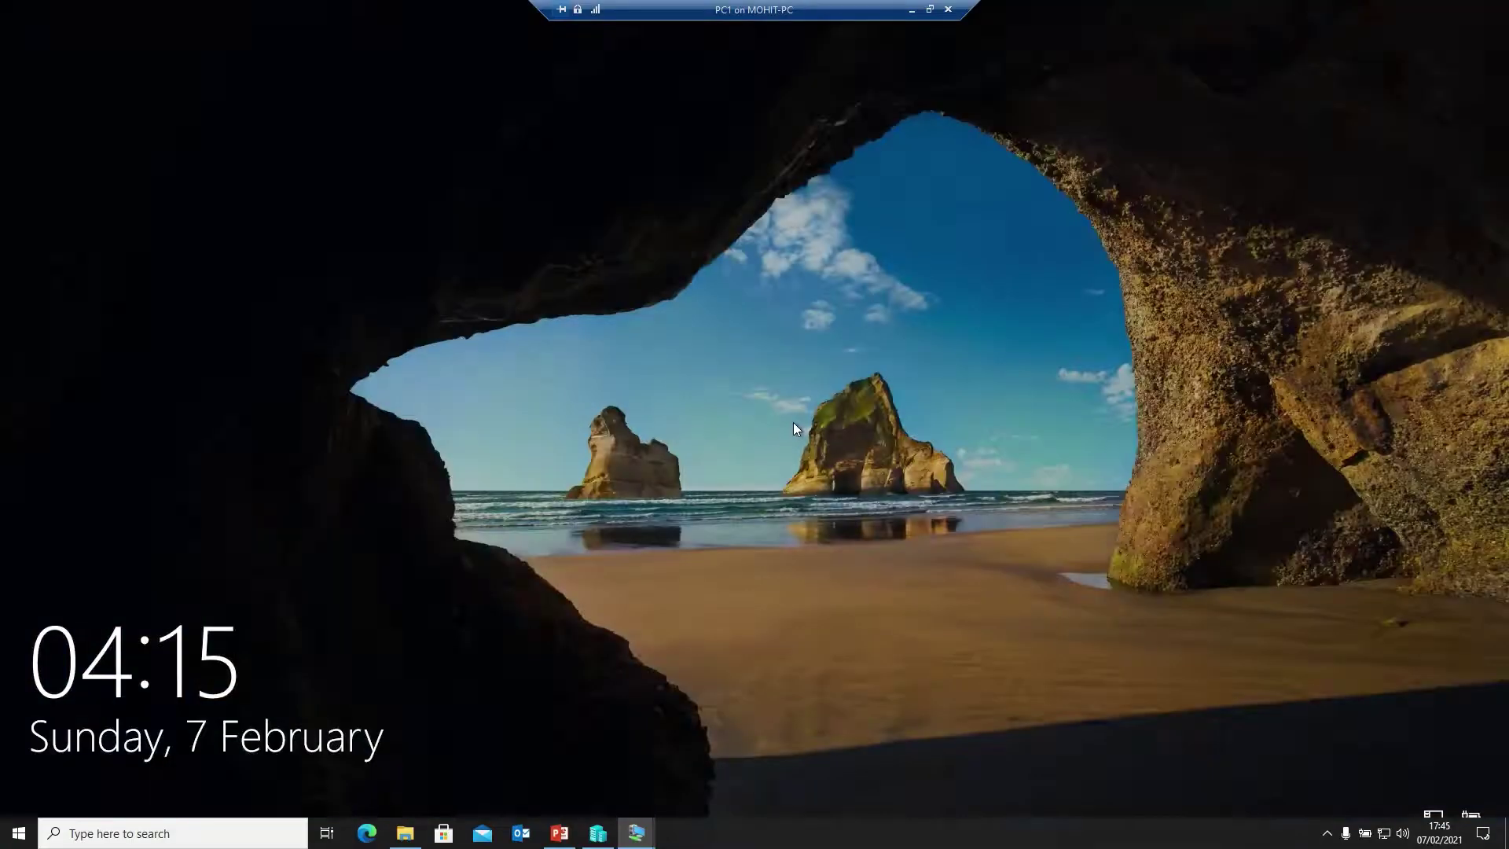
click(794, 422)
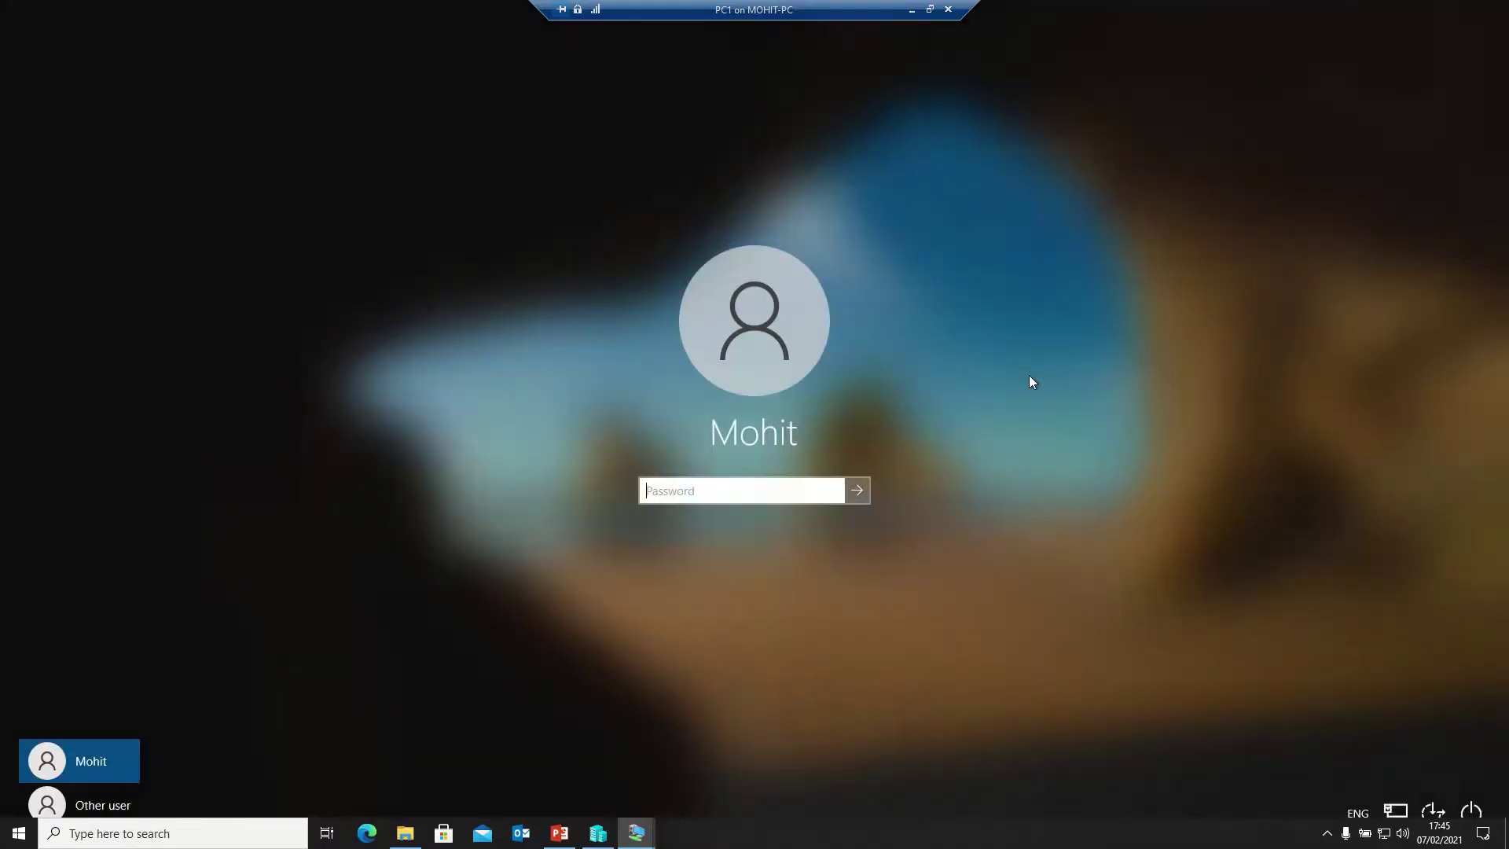
click(63, 801)
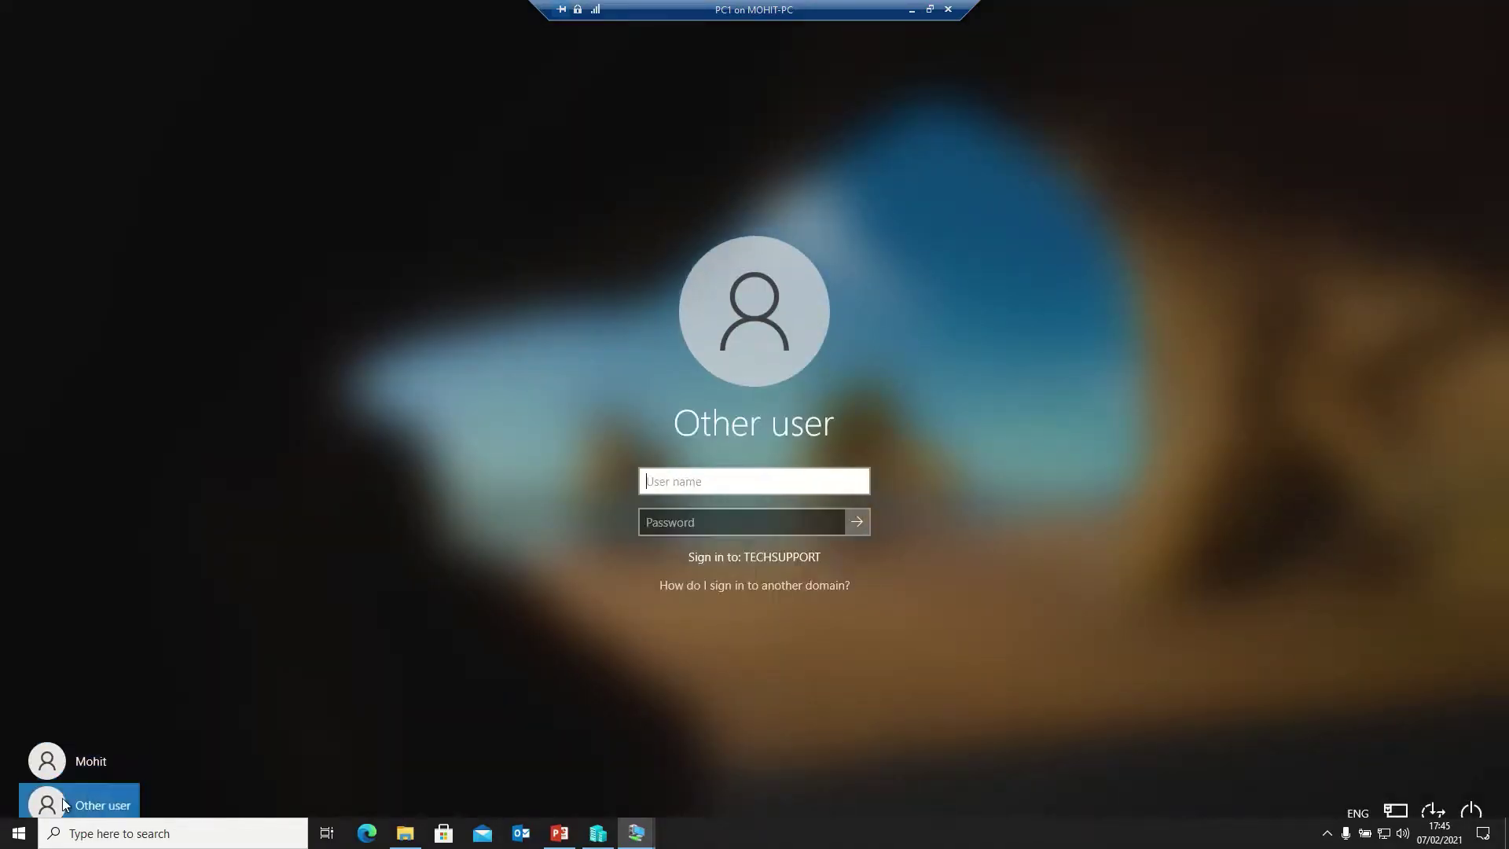
text(ravi)
key(Tab)
text(••••••••••)
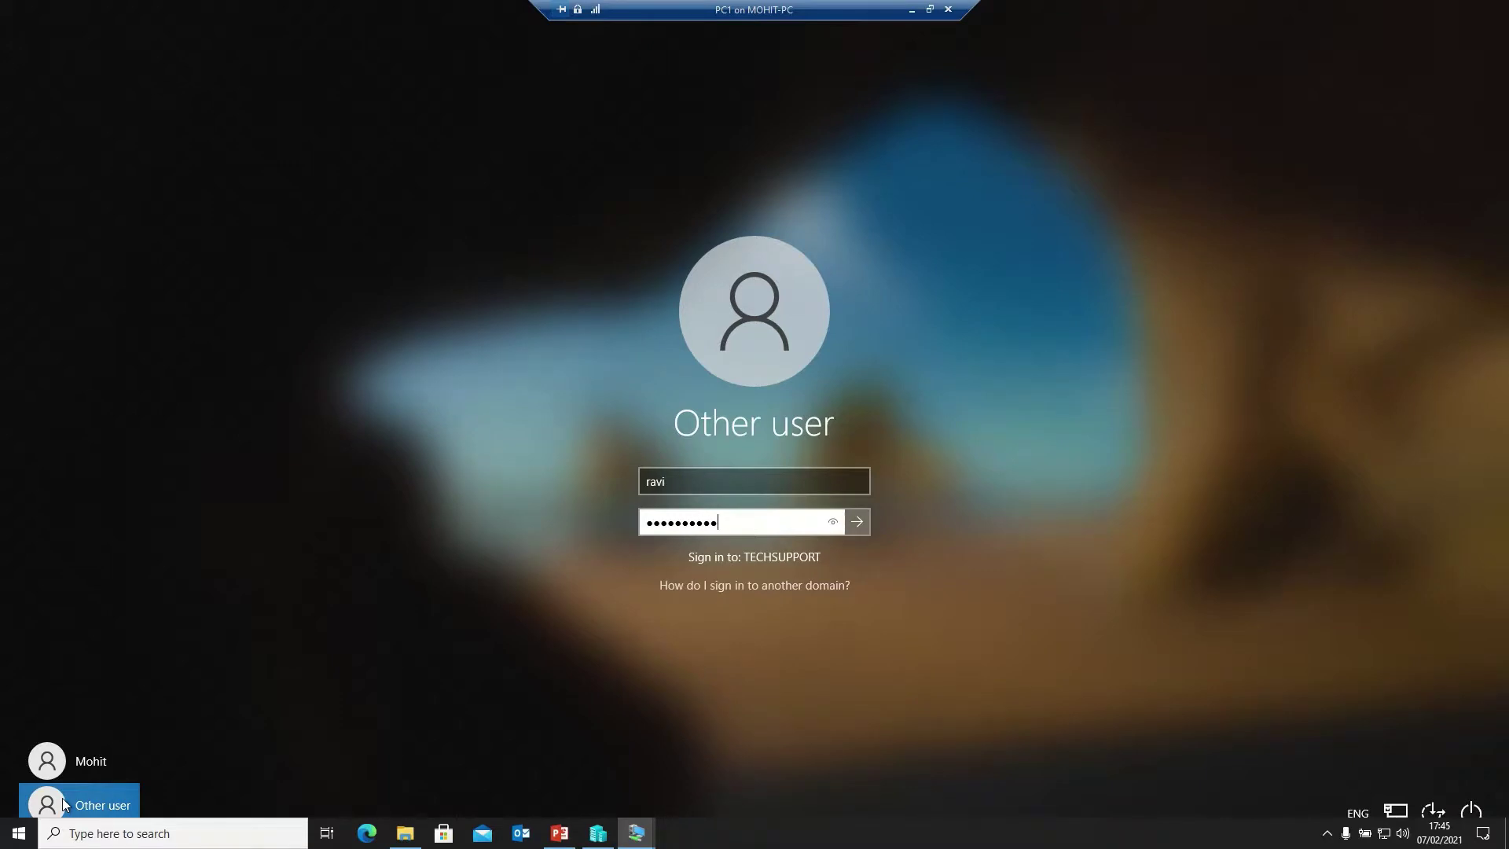
key(Return)
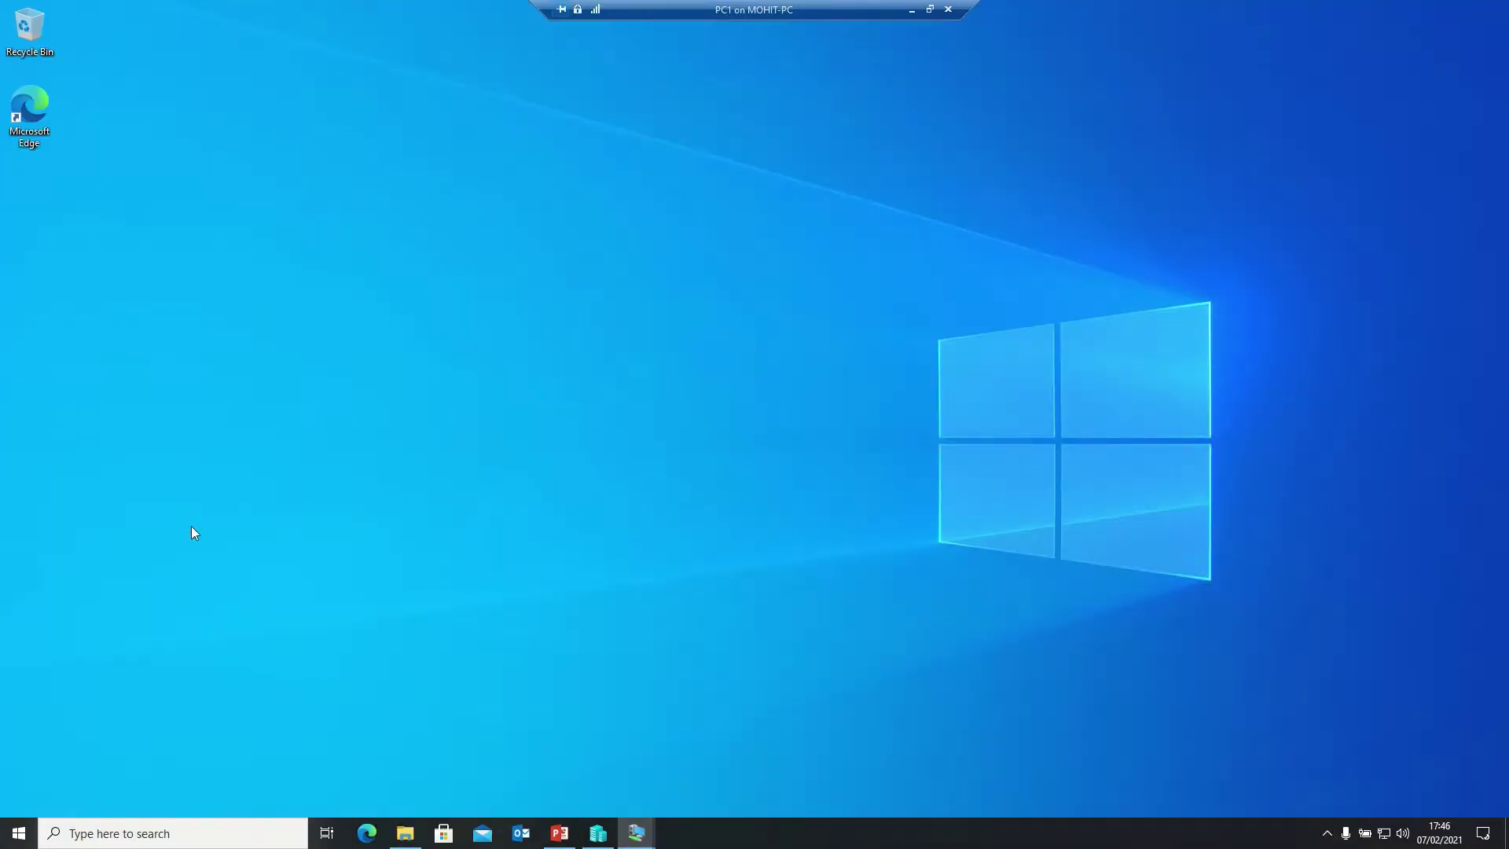
Sign the second user out and sign in as the third domain user with their password
key(super)
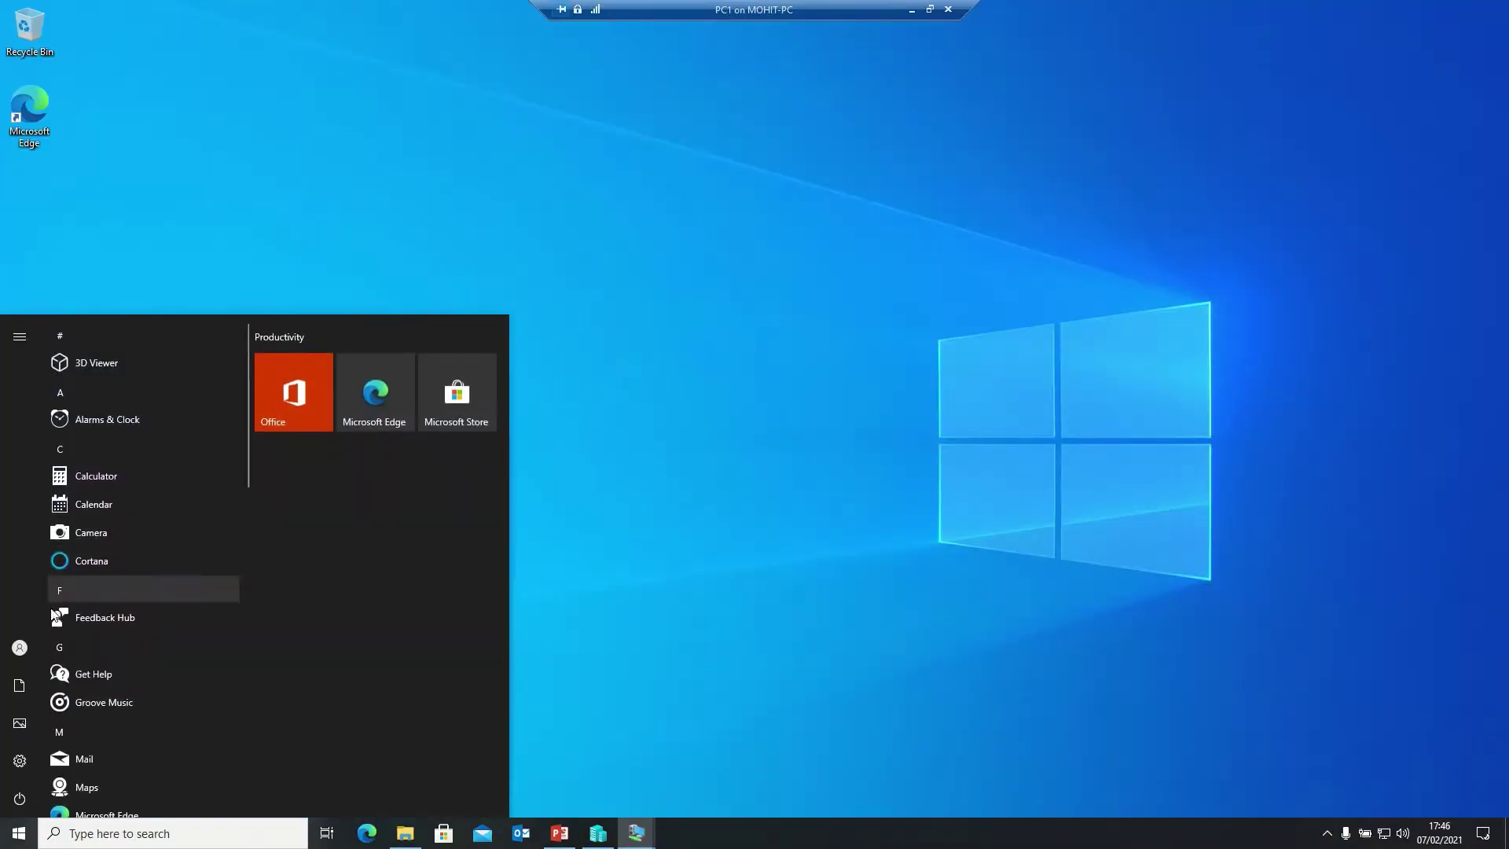
click(46, 649)
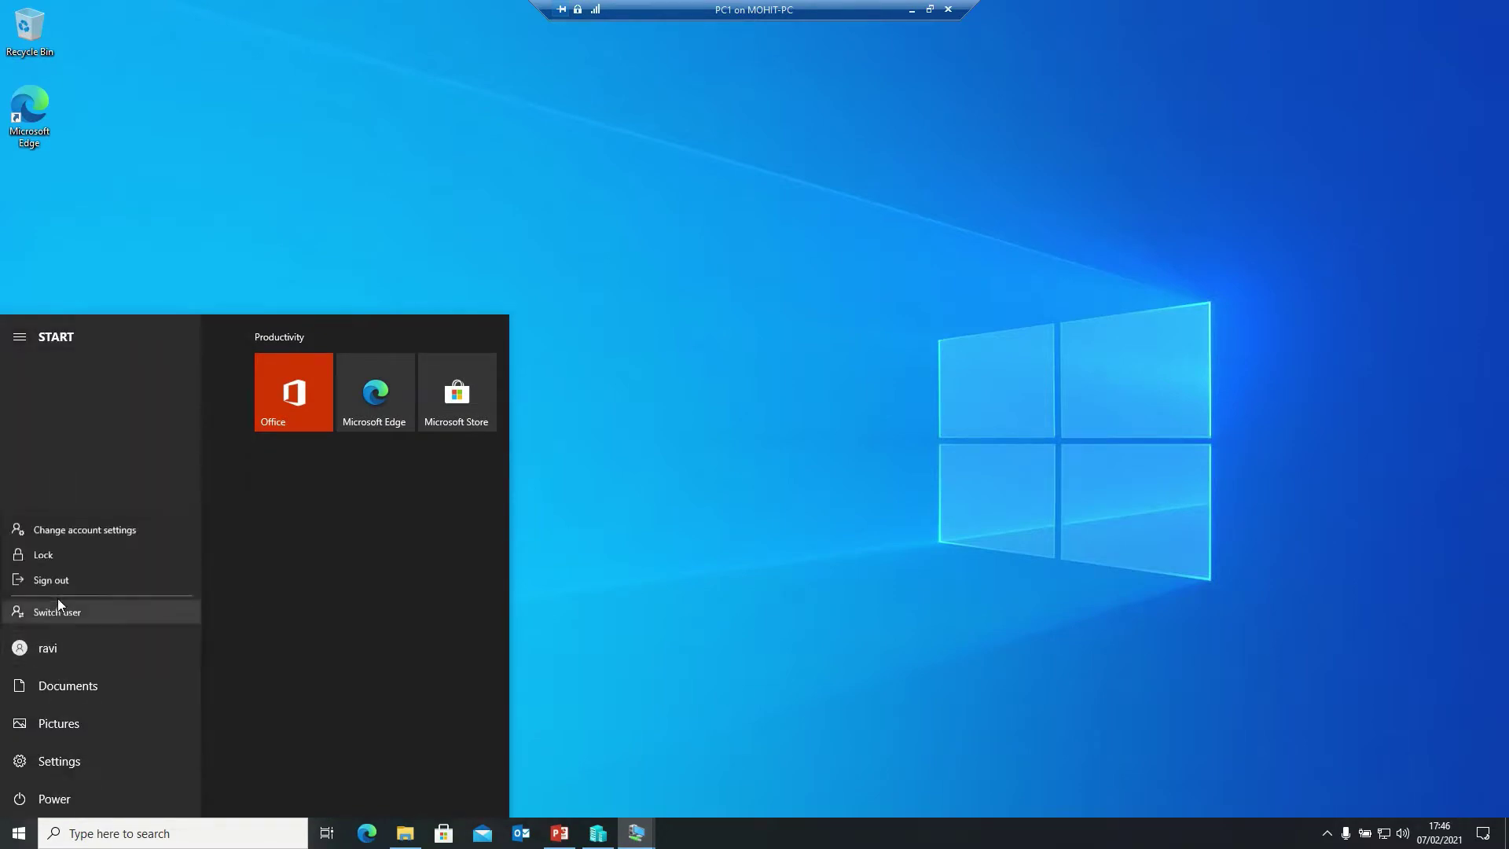
click(58, 579)
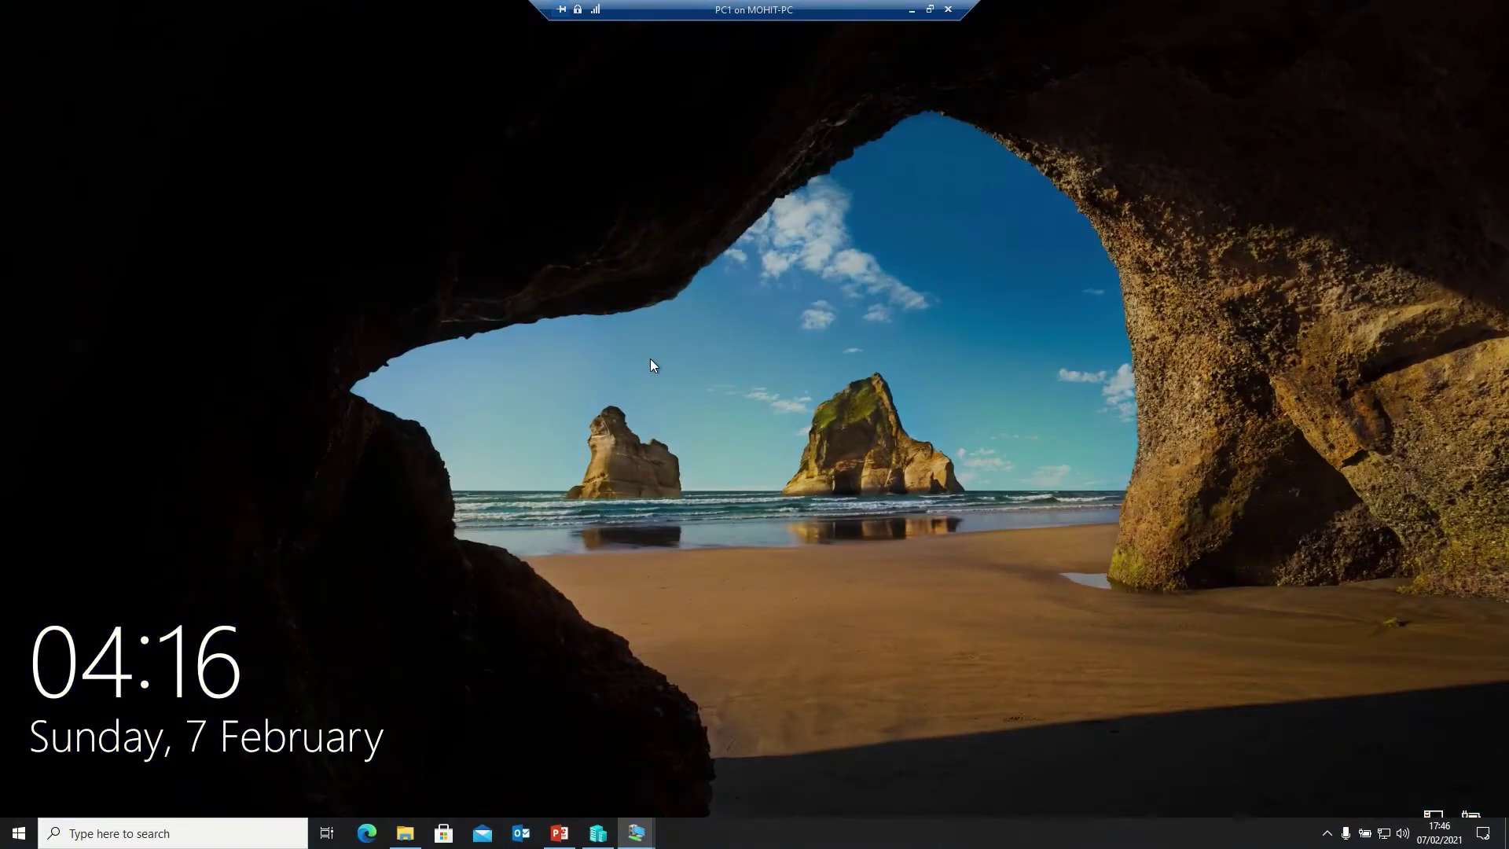
click(649, 358)
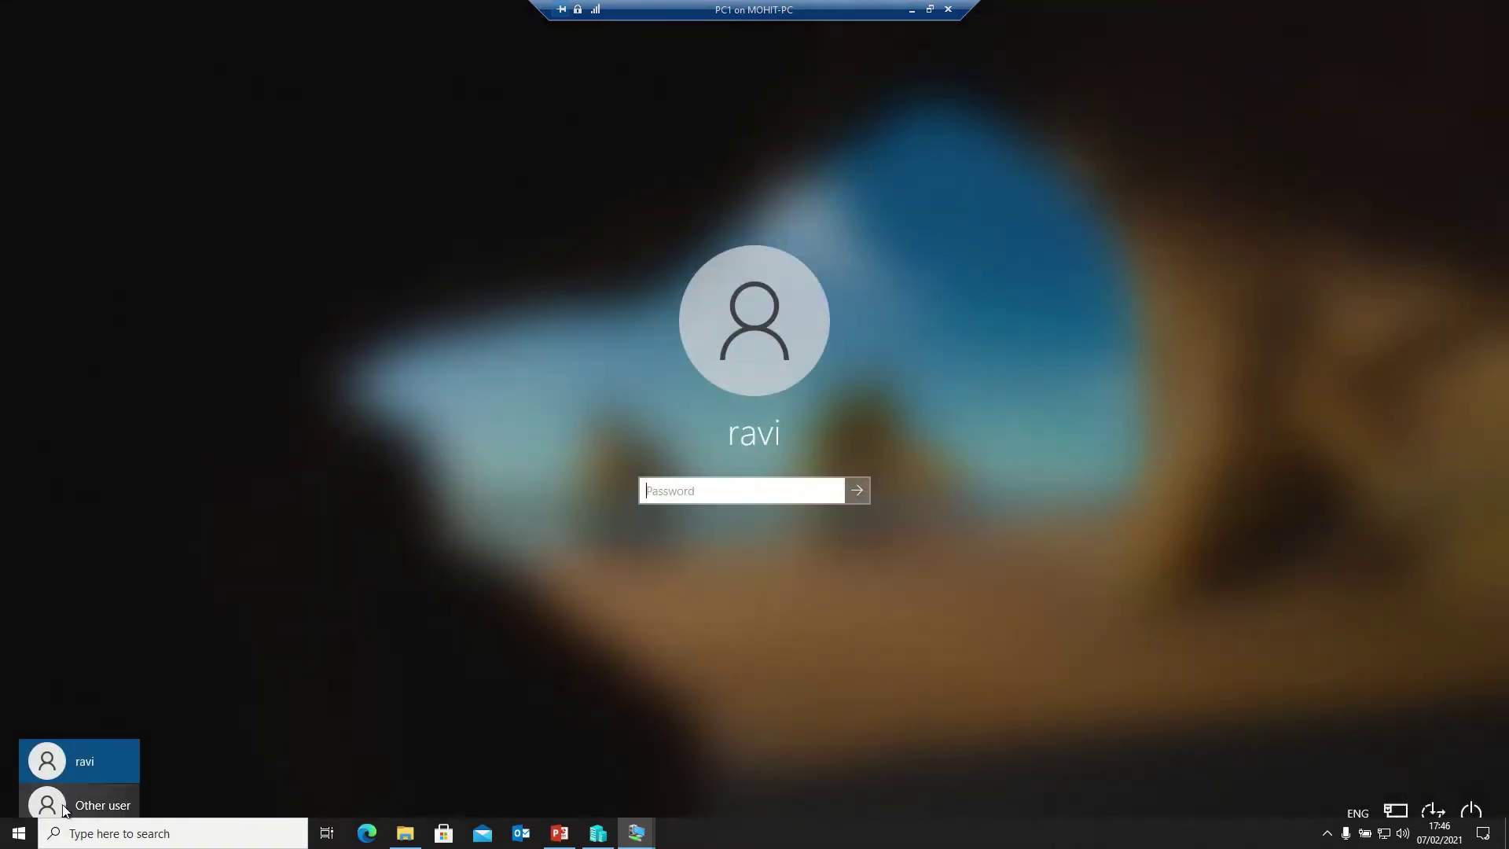
click(64, 806)
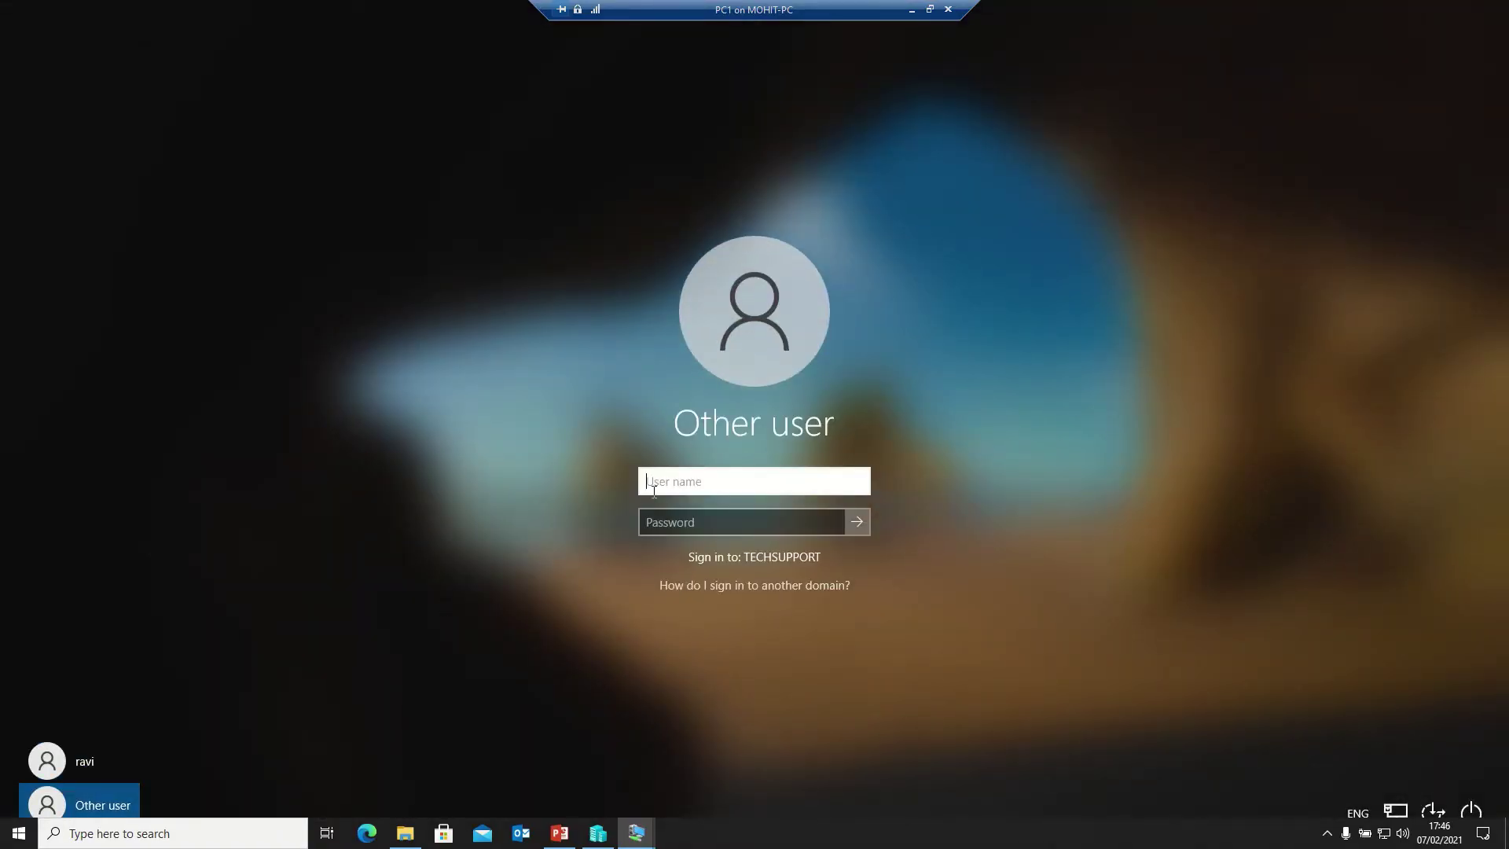
text(john)
key(Tab)
text(•••••••••)
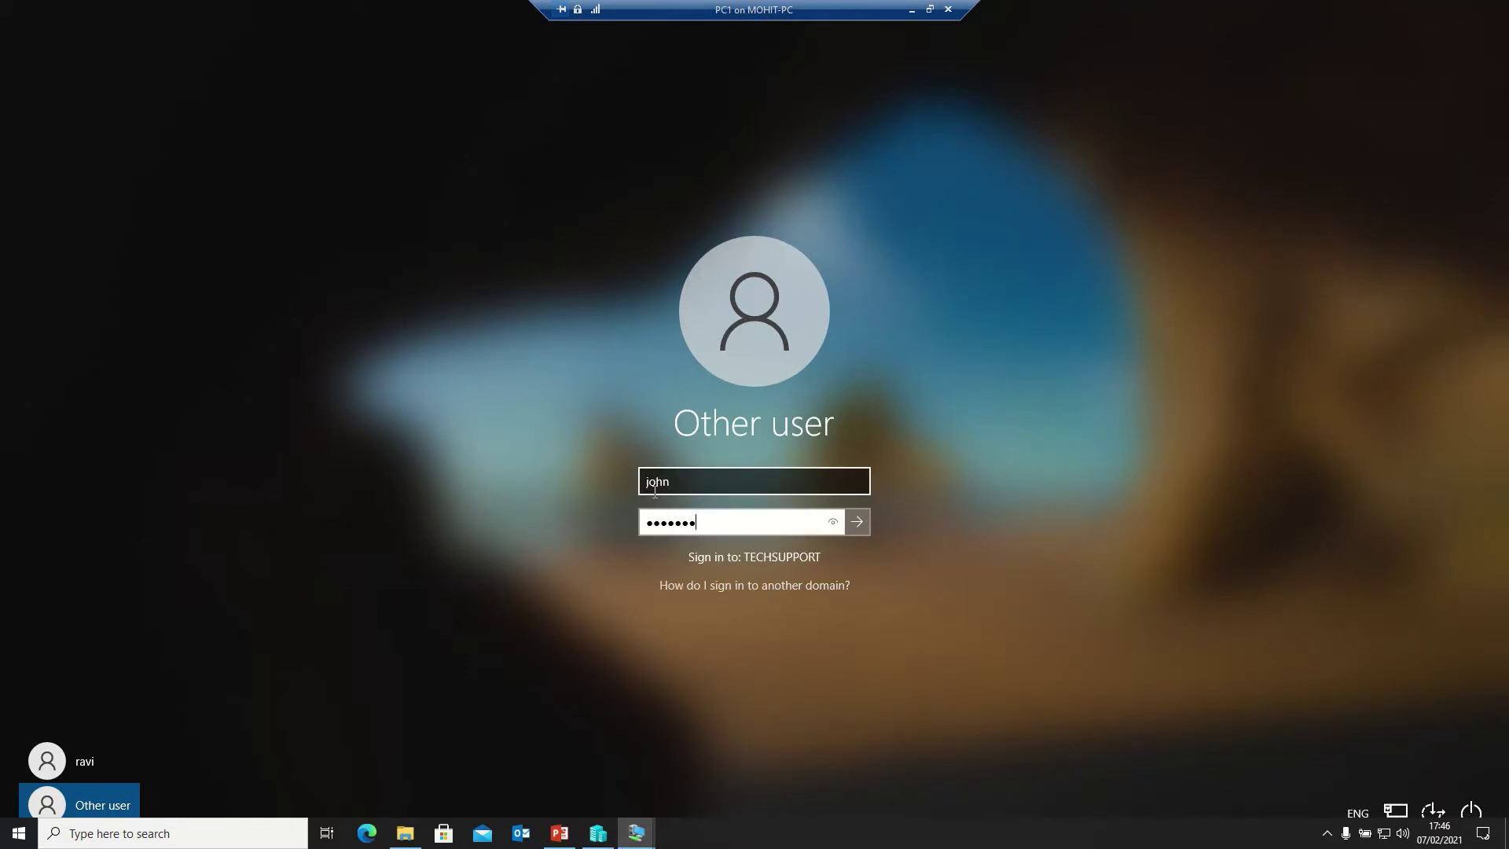
key(Return)
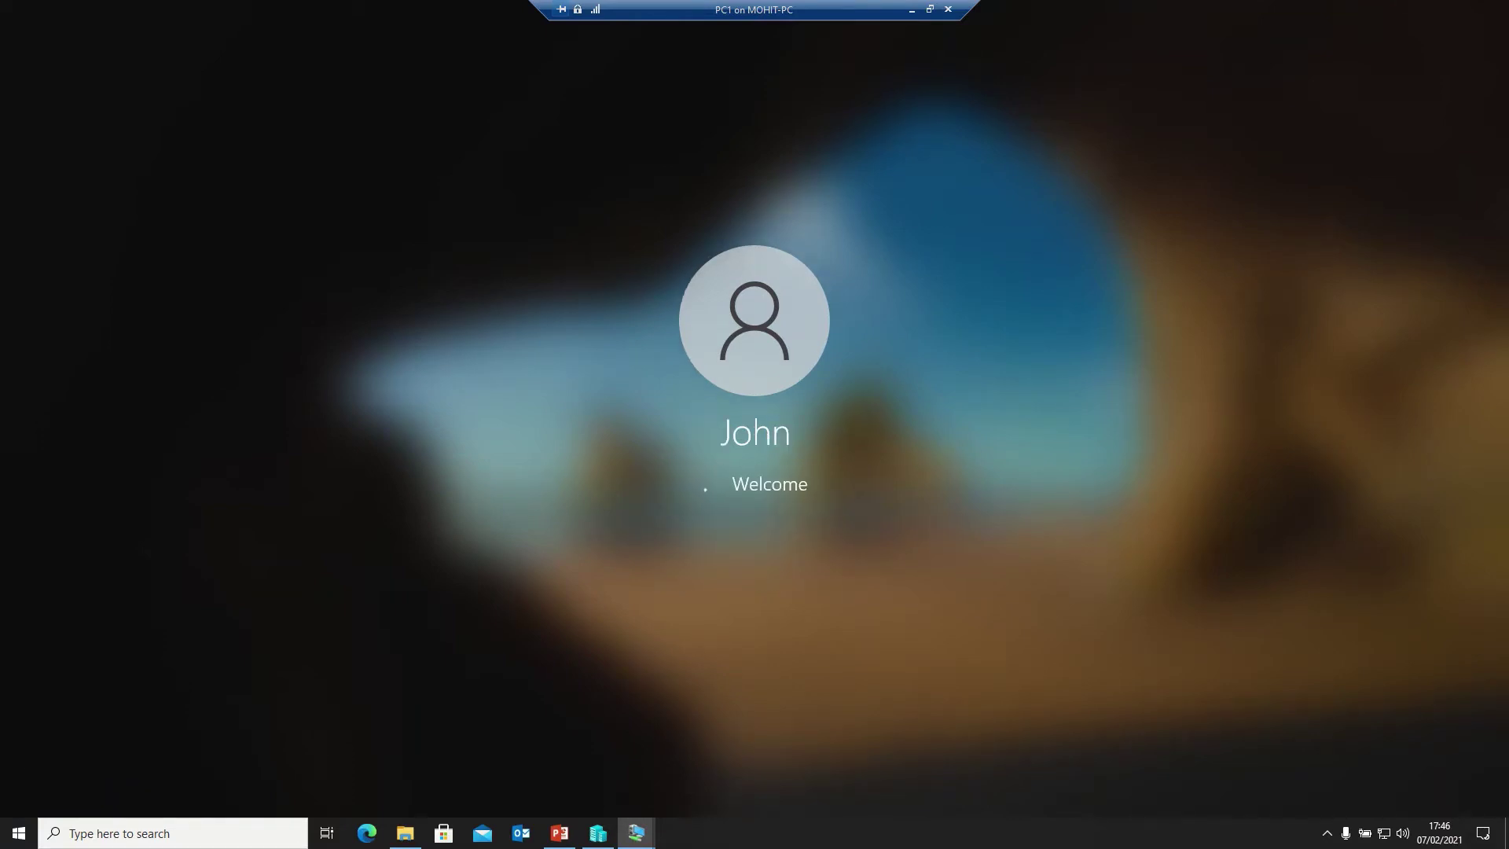
Show the Start menu account options for the newly signed-in third user
mouse_move(855, 6)
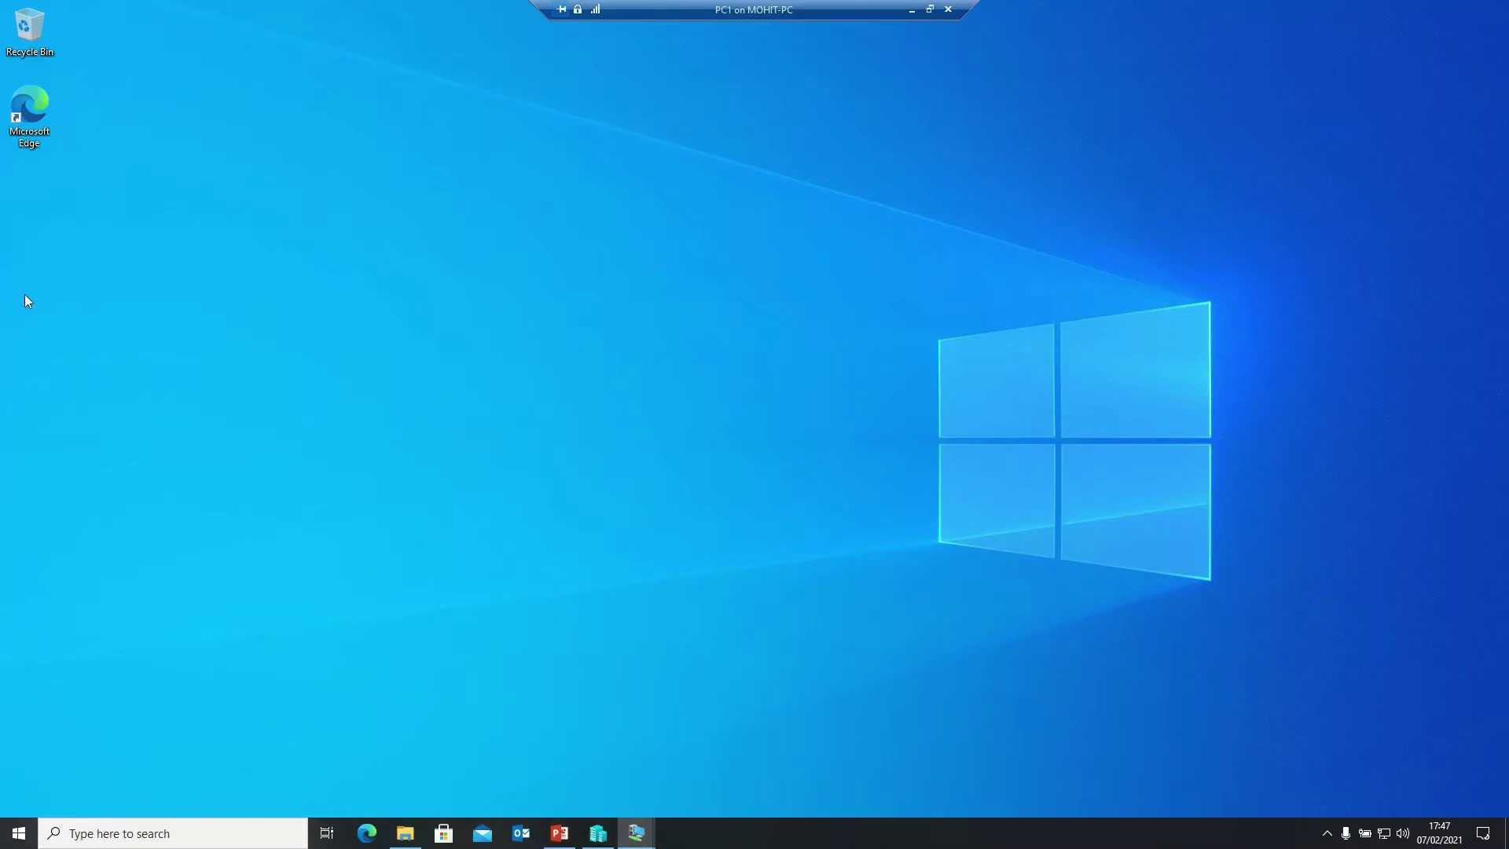
key(super)
mouse_move(17, 649)
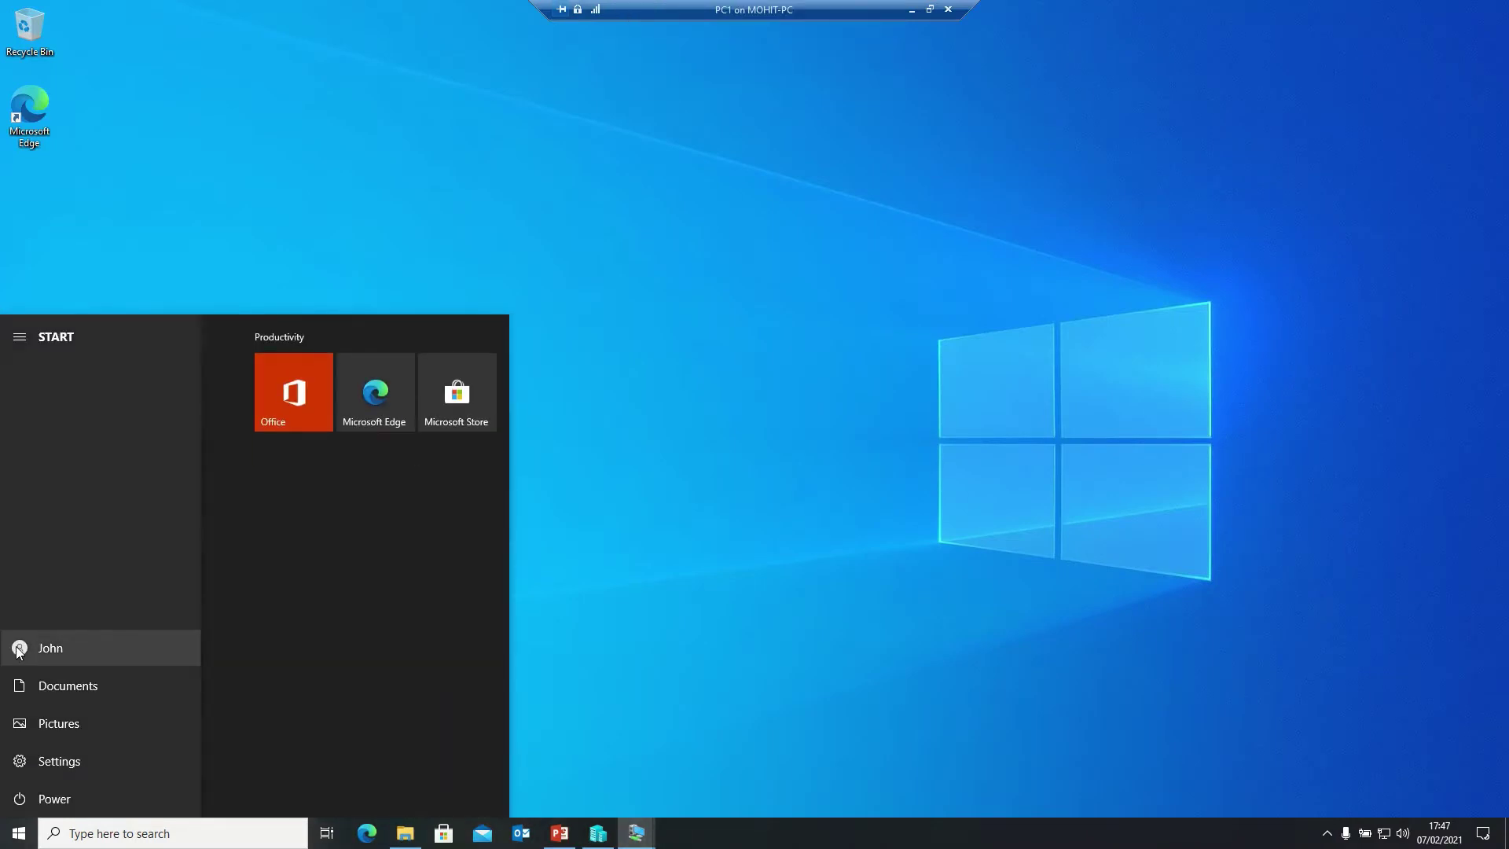
click(17, 649)
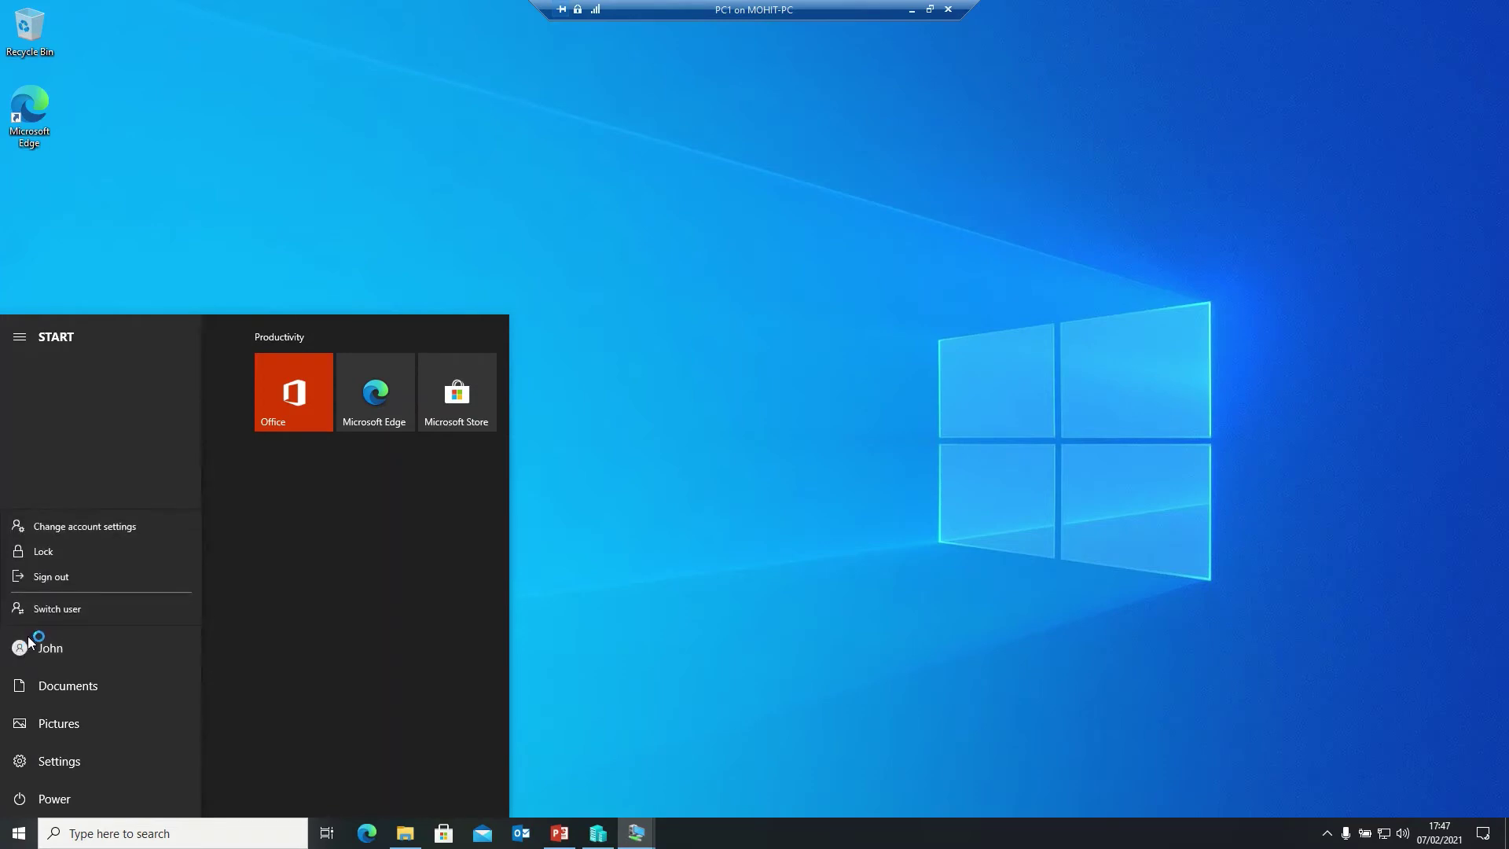